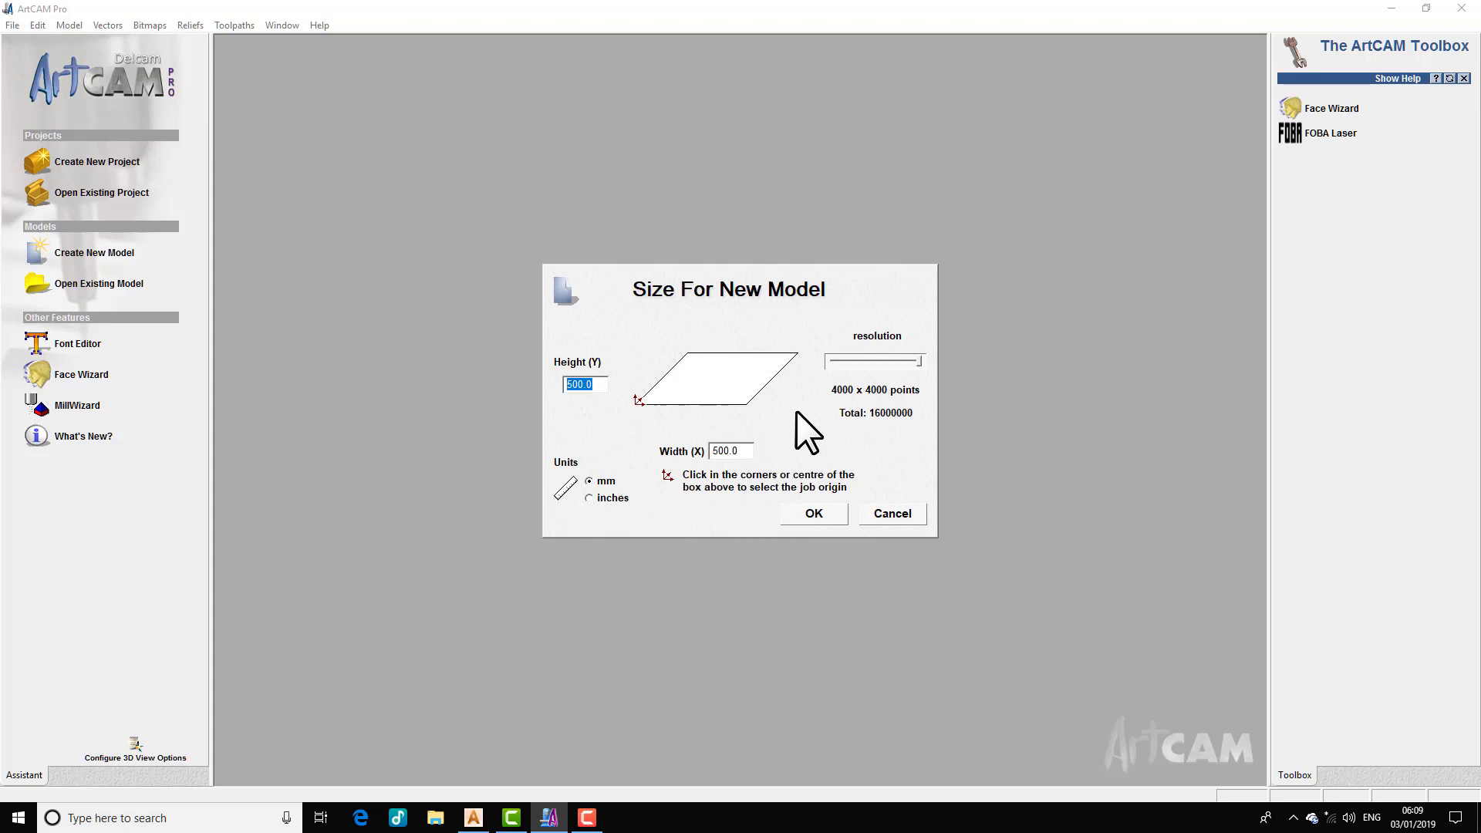
- Create a new 500 x 500 mm model at 4000 x 4000 points and maximise its 2D view
click(832, 517)
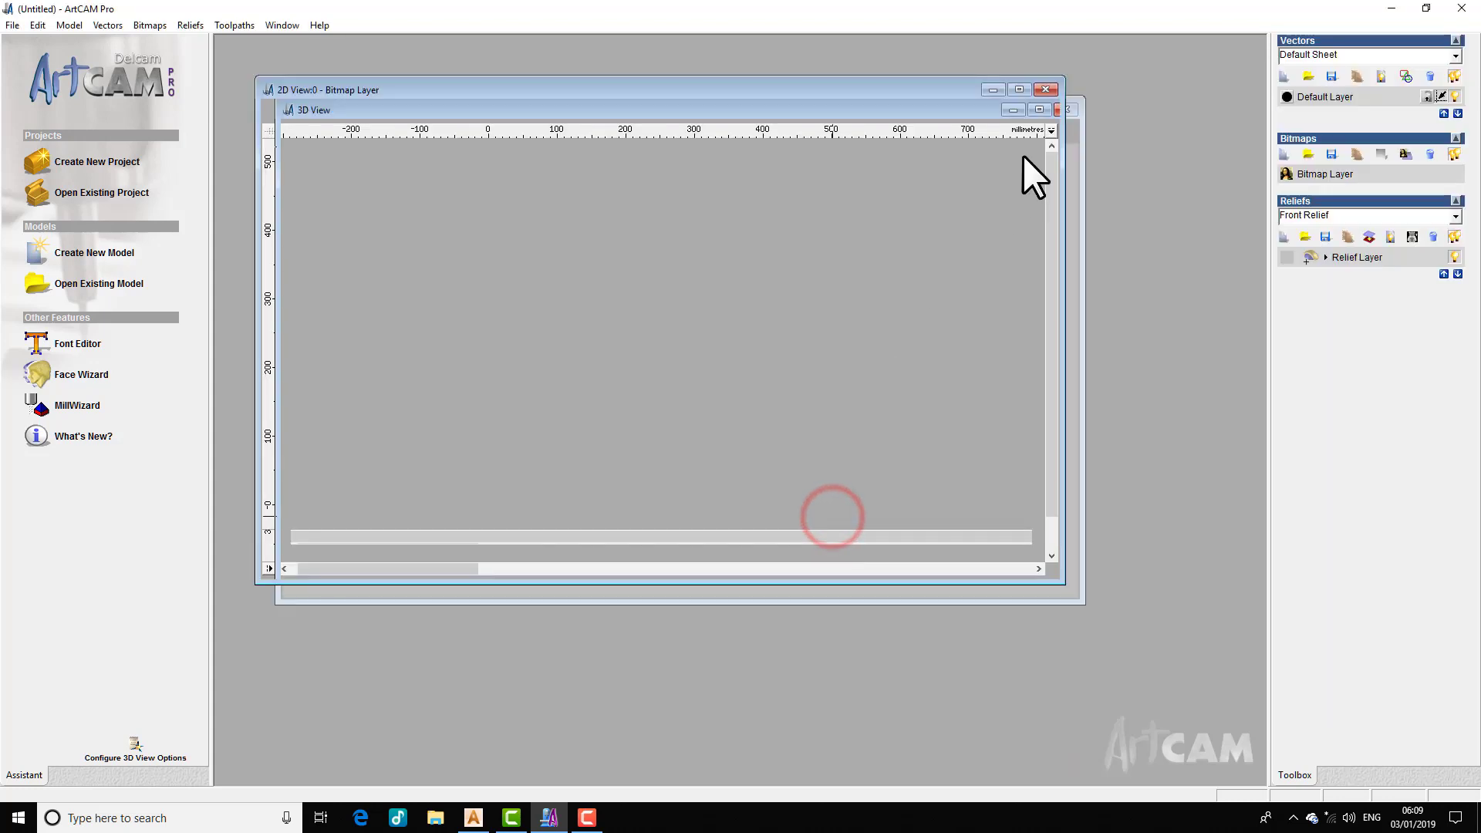
click(1016, 89)
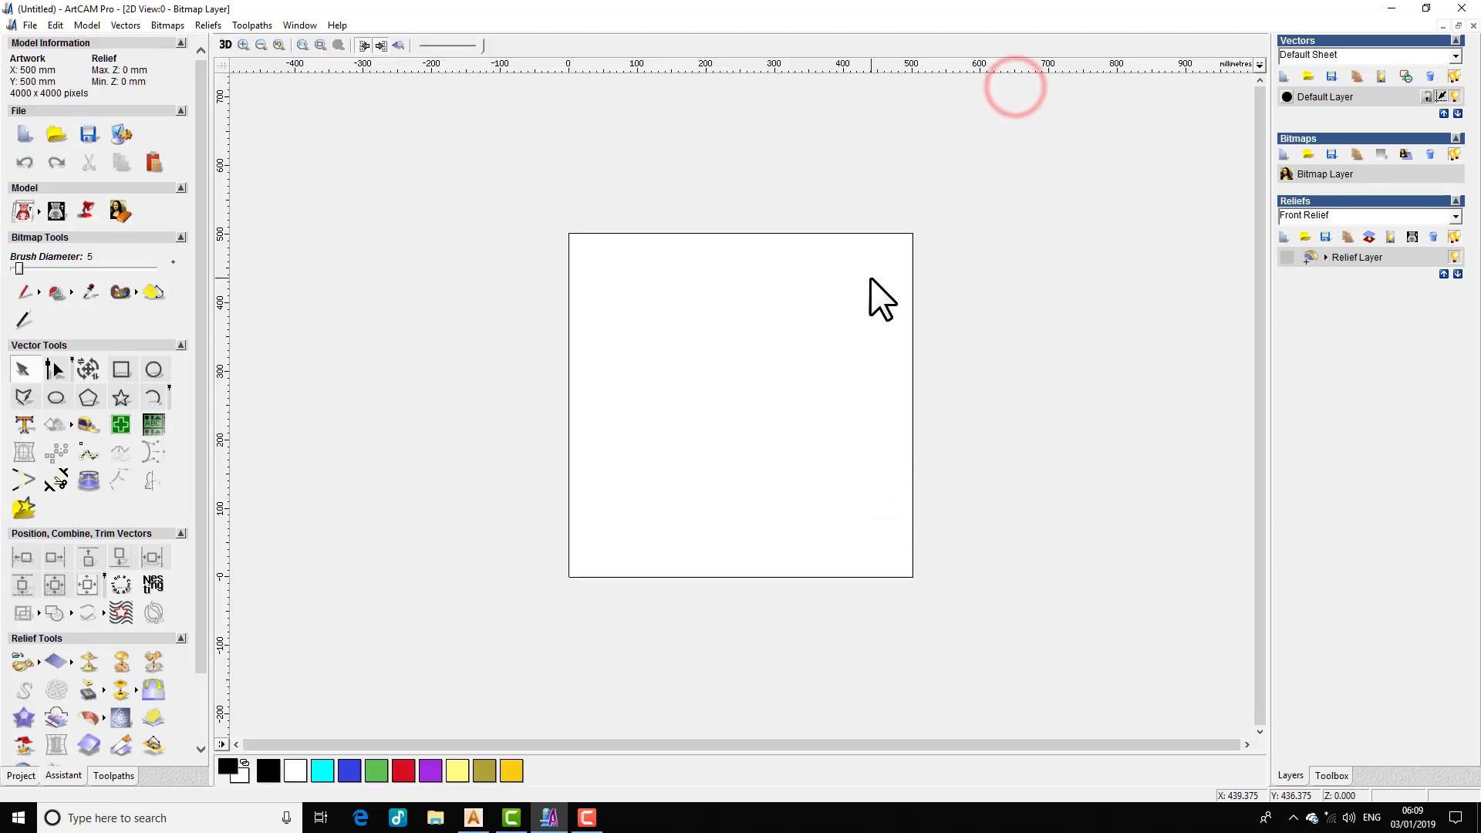
- Create a 50 x 50 mm rectangle and centre it in the model
click(122, 372)
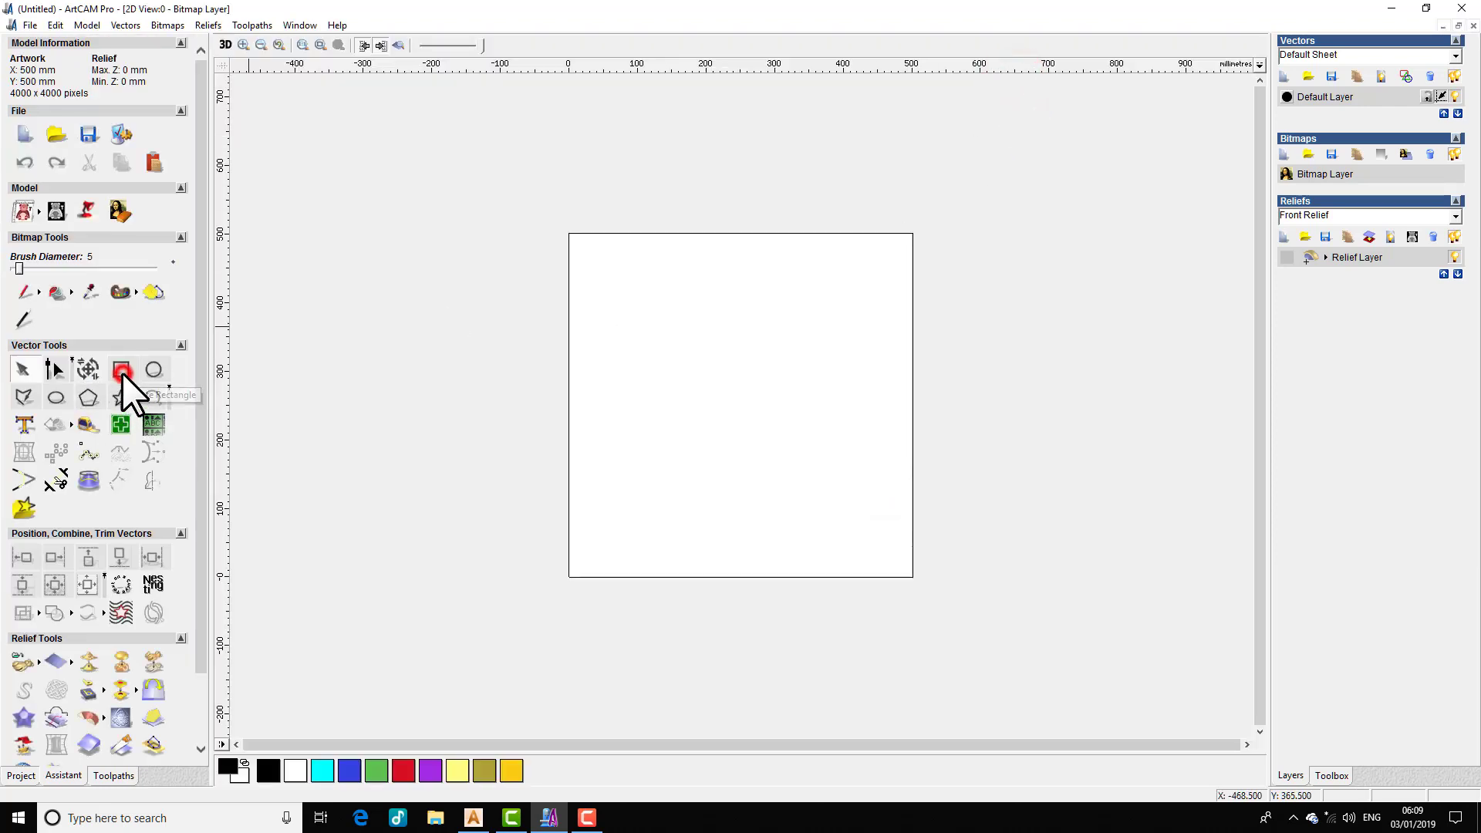
double_click(92, 188)
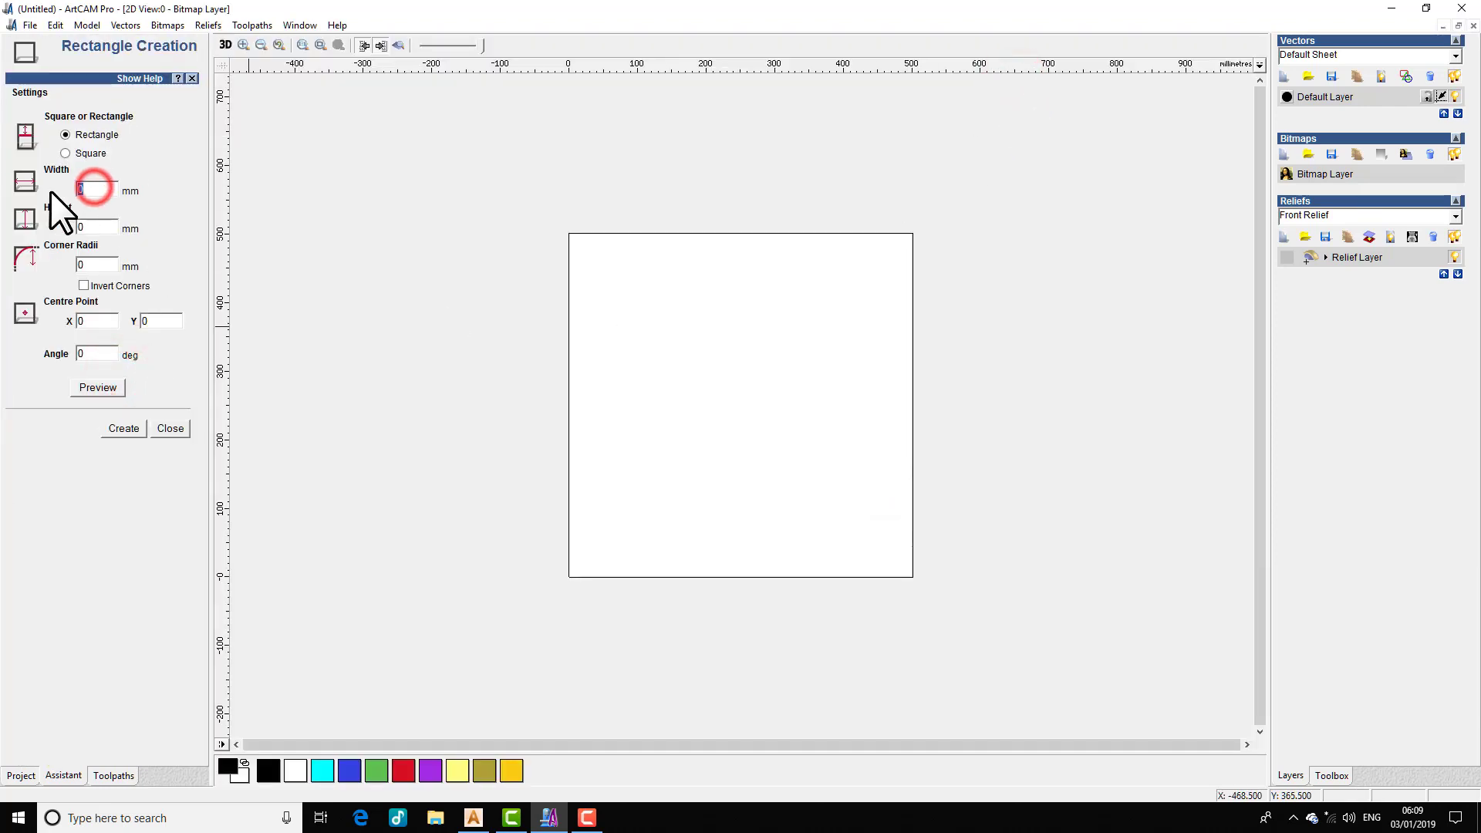
text(50)
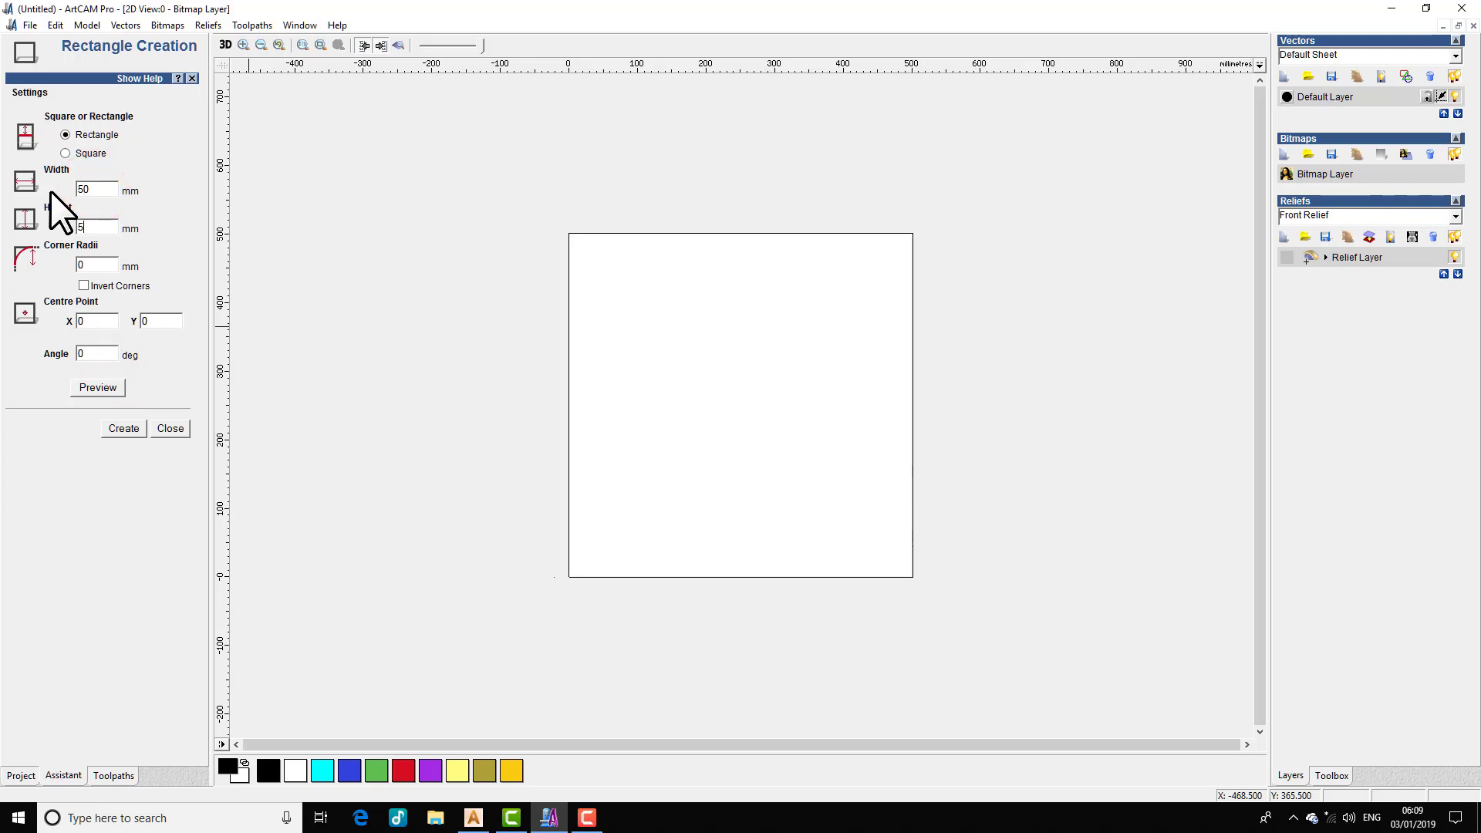
click(125, 431)
click(182, 435)
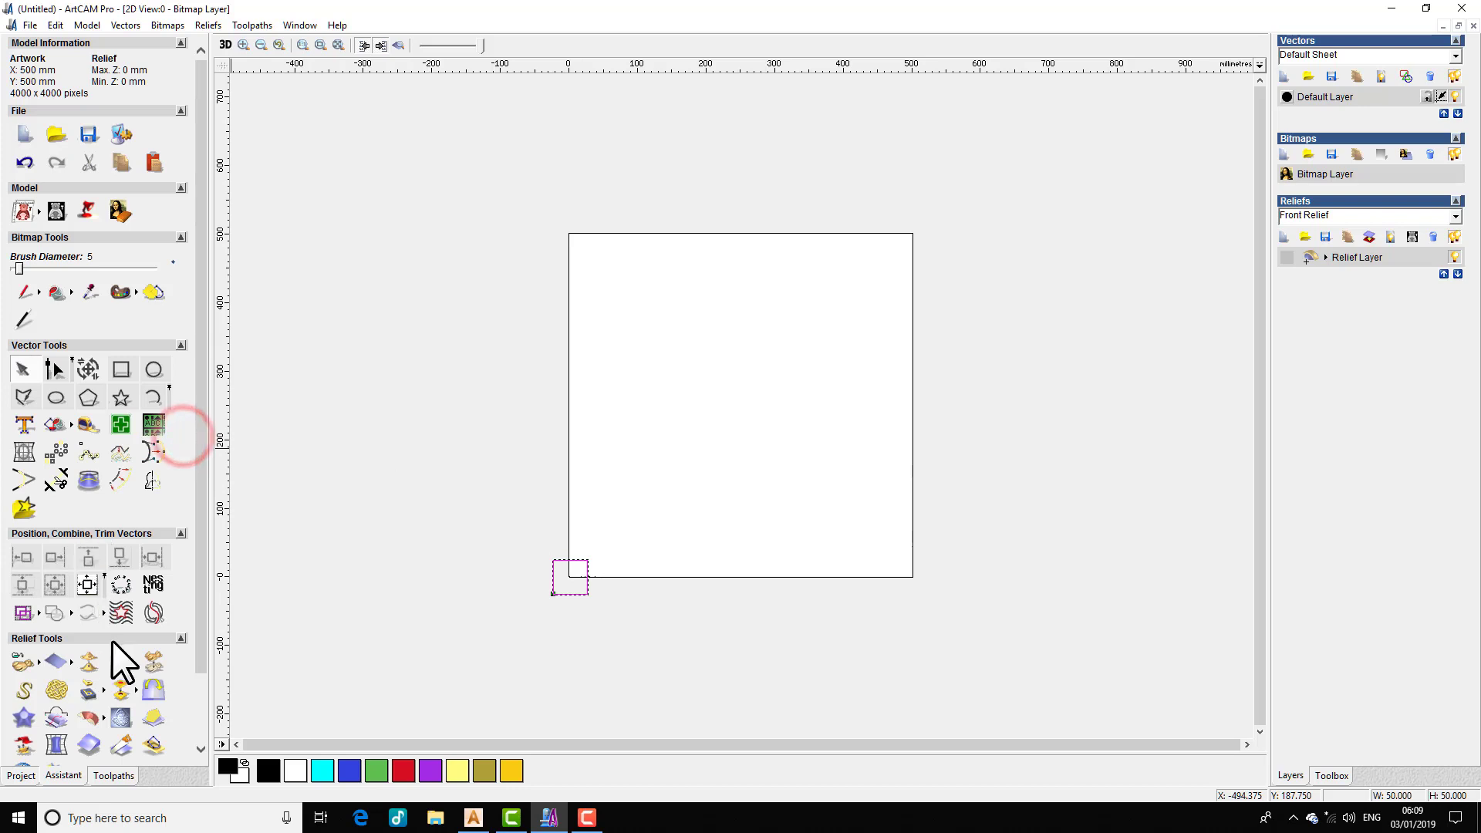
click(87, 585)
key(F4)
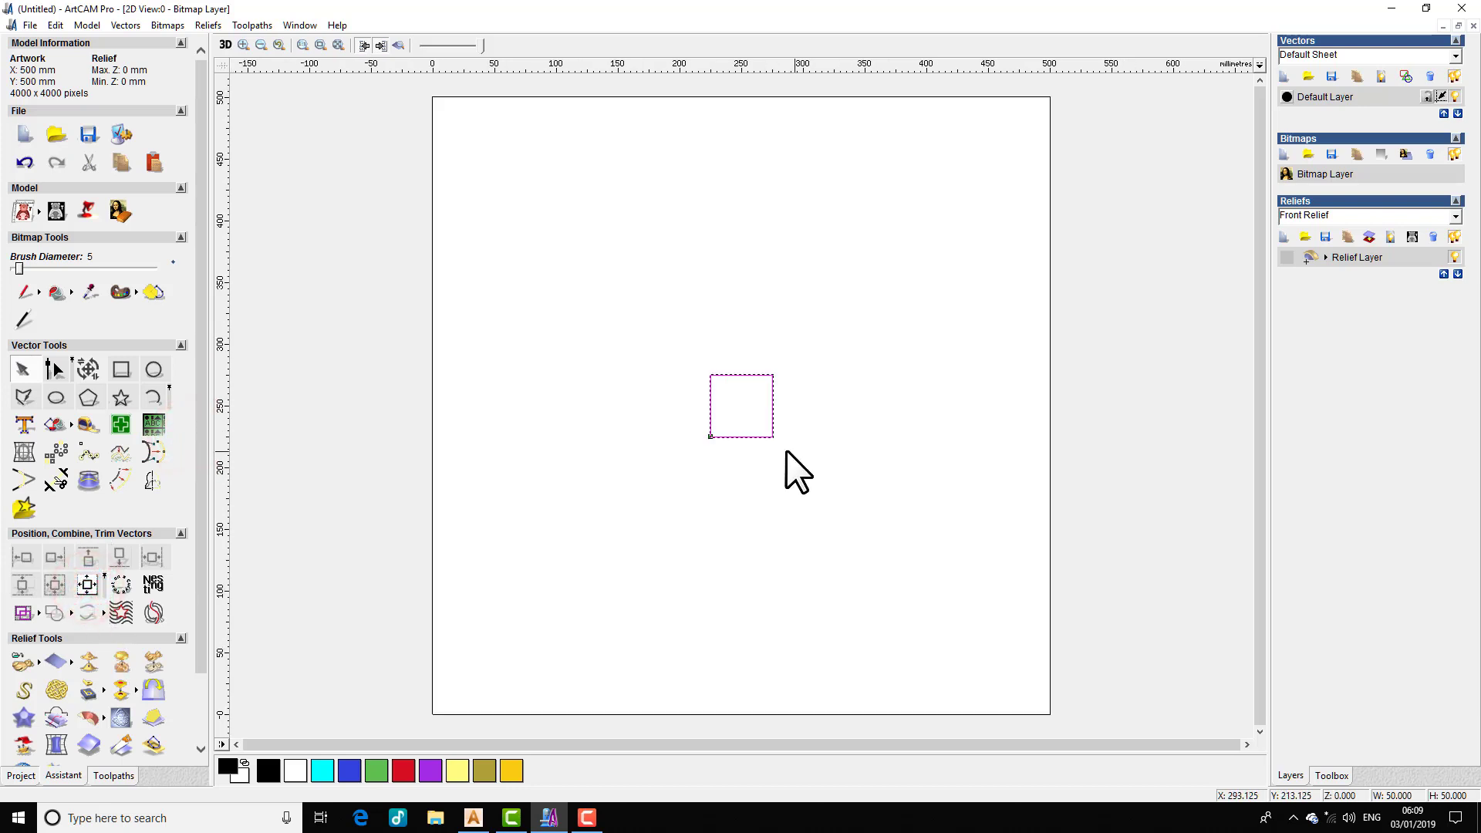
- Draw a start-end-point arc from the square's upper-left corner to its lower-left corner, bulging inward with a radius of about 25 mm
click(159, 394)
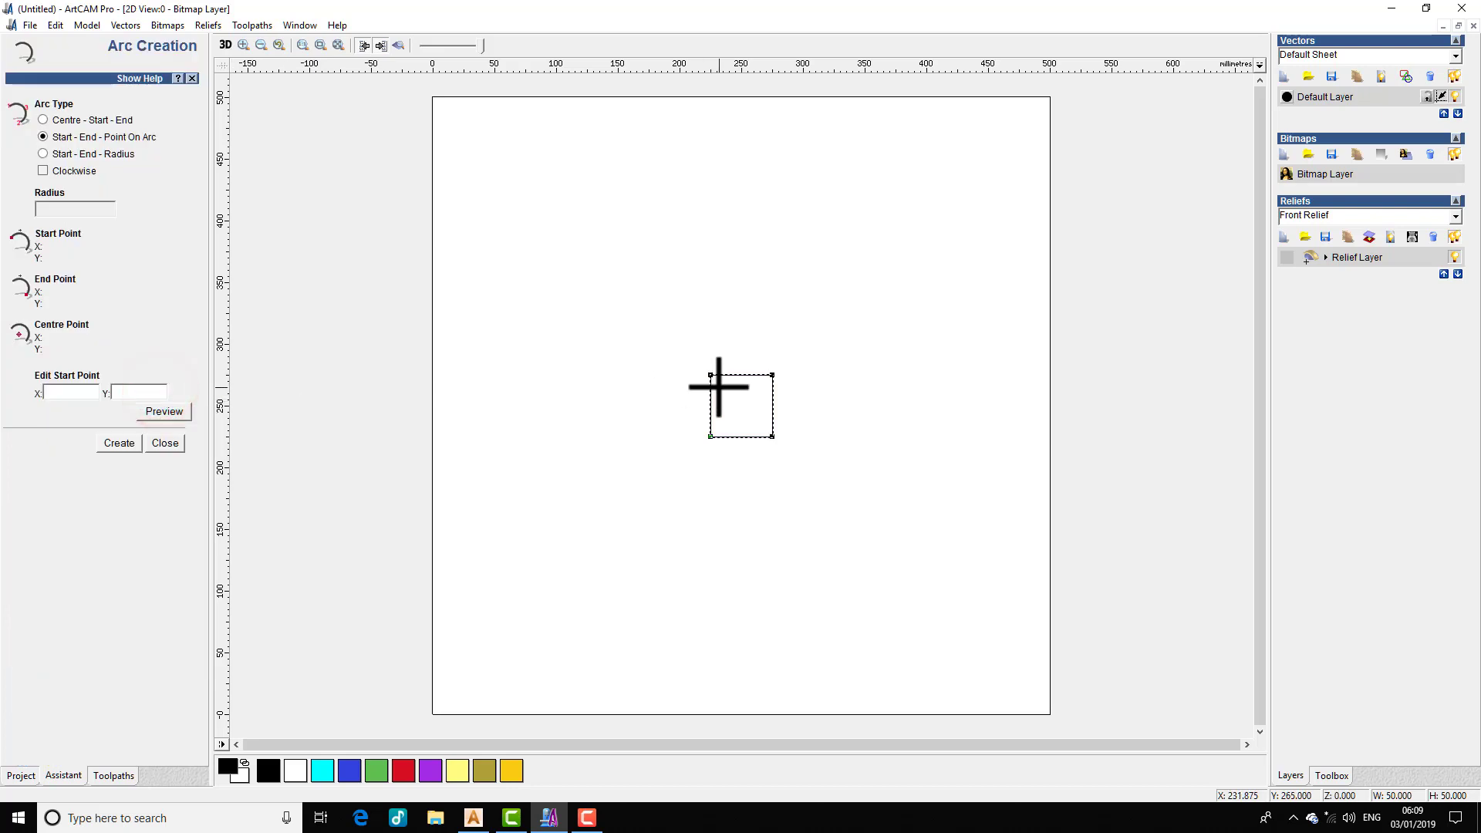
scroll(710, 383, up, 2)
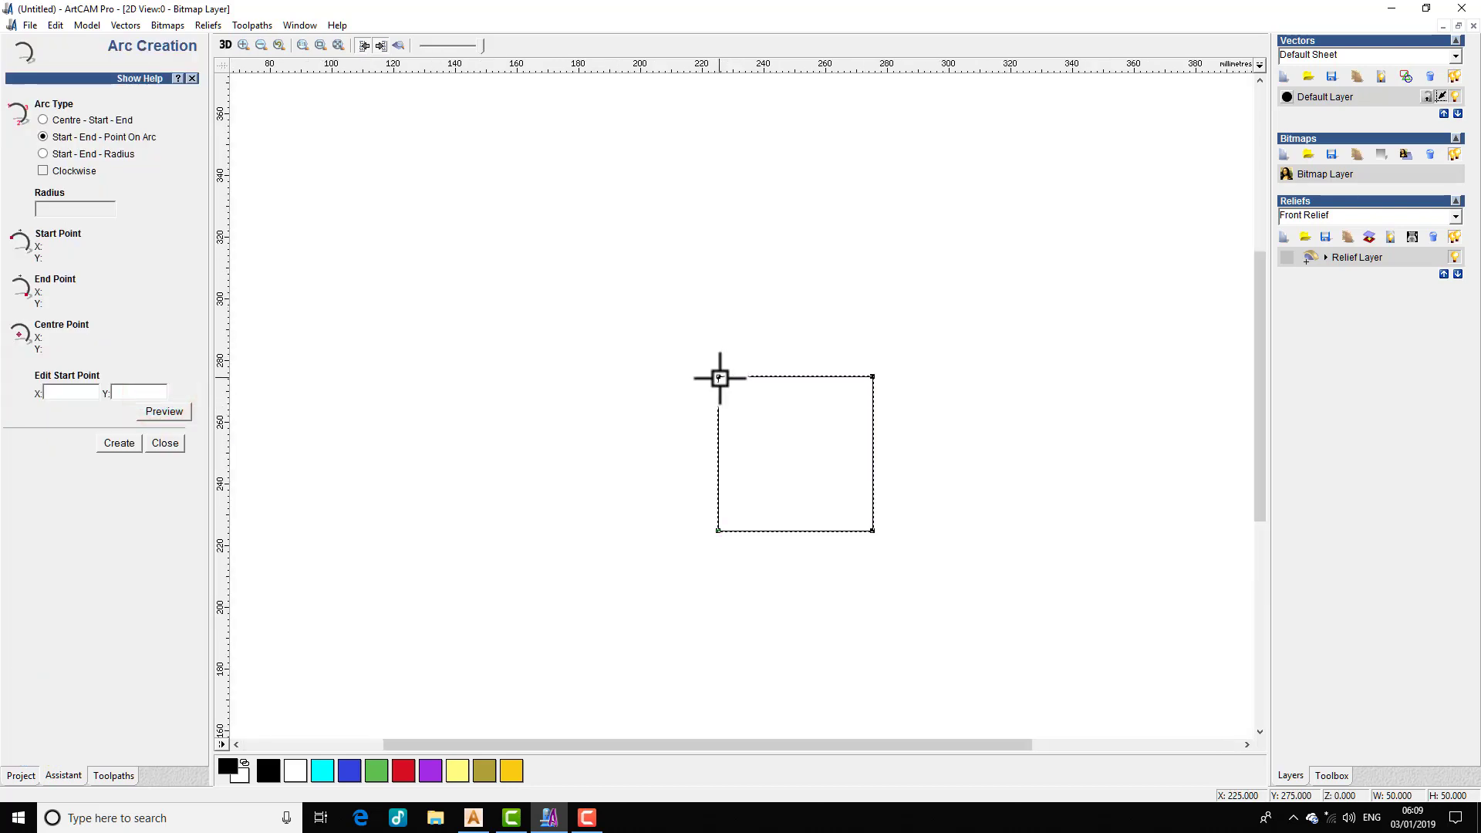
drag(718, 377, 716, 530)
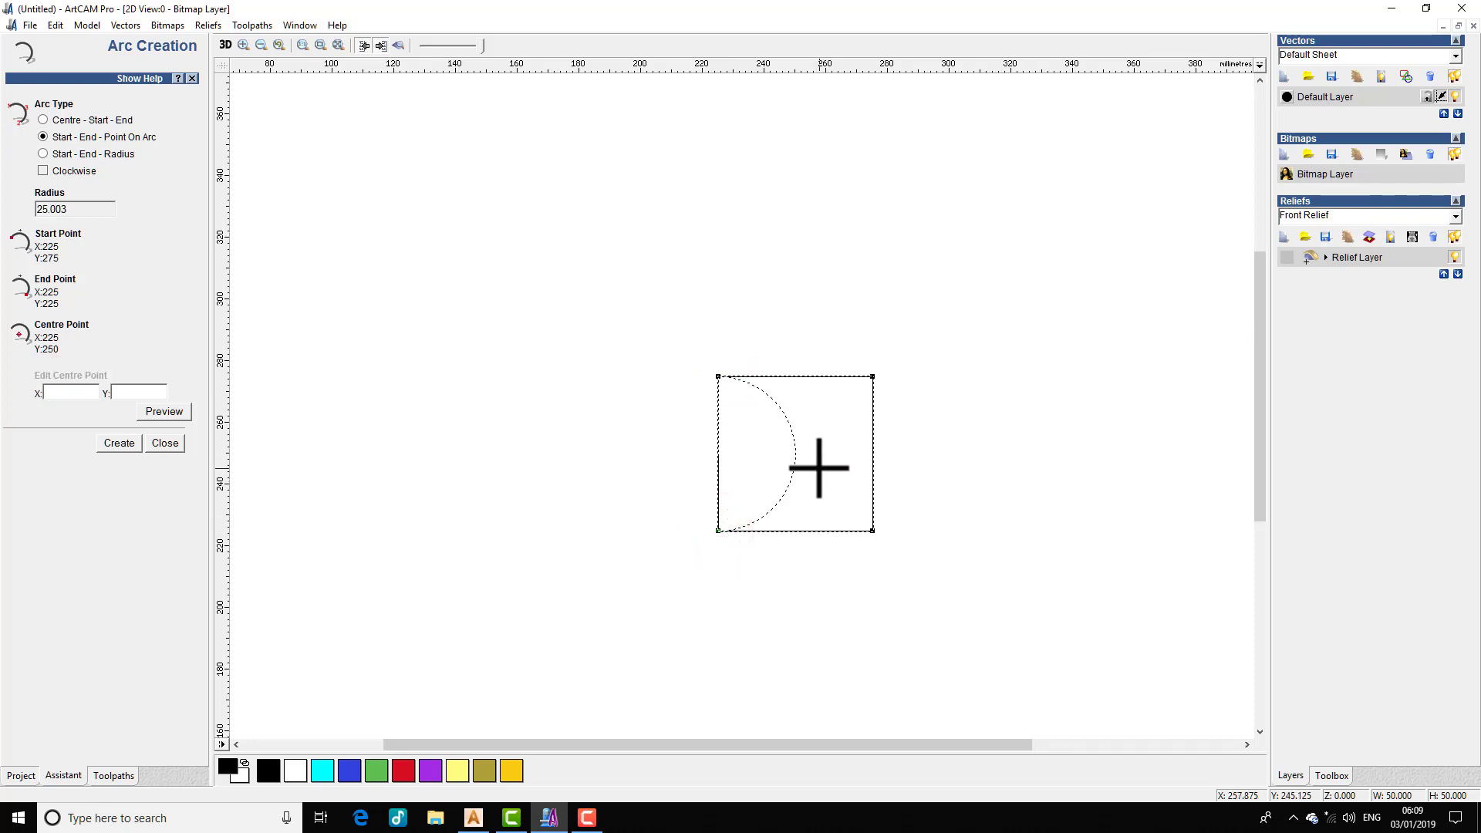
click(819, 466)
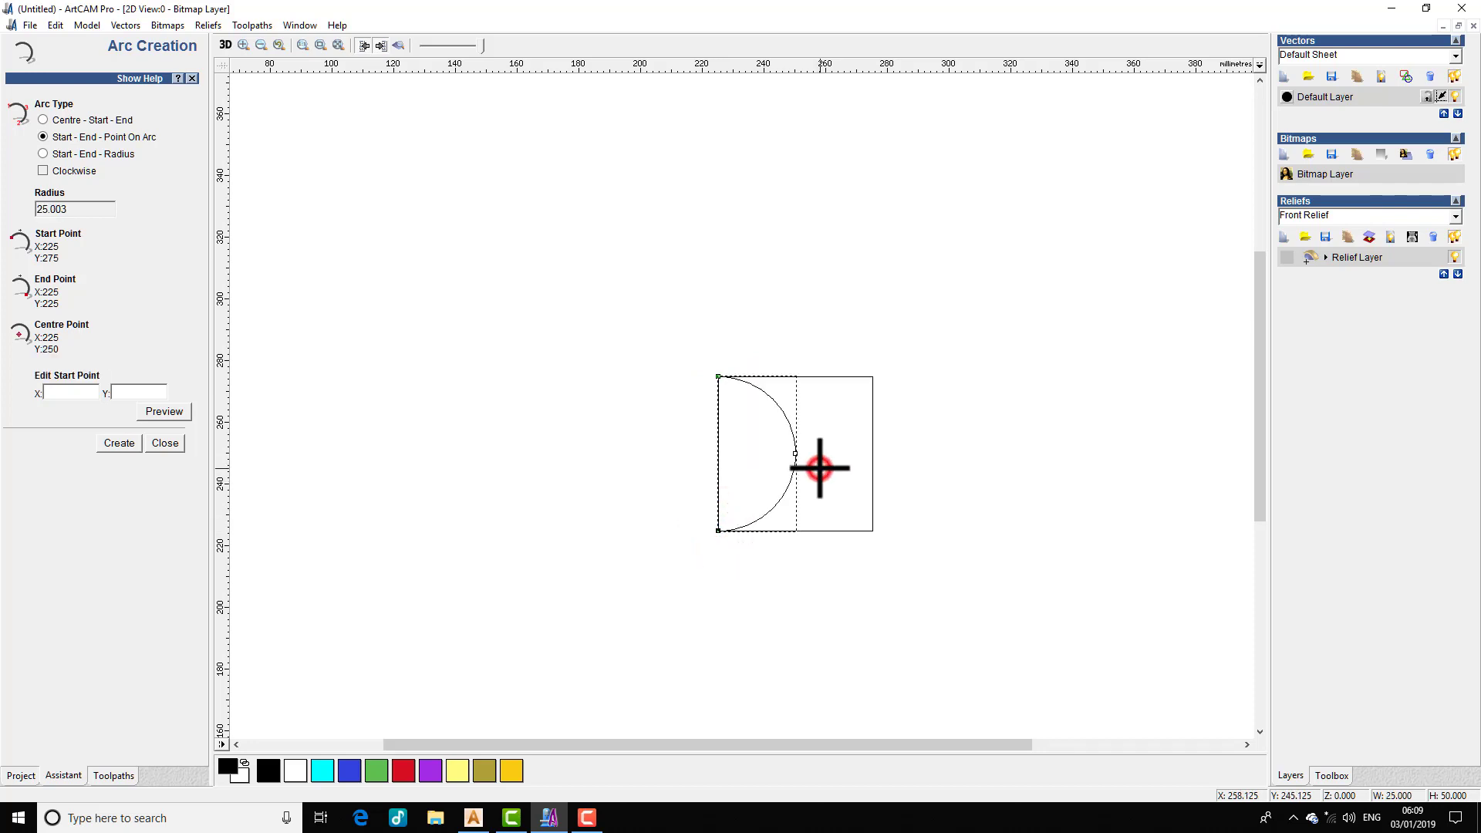
click(170, 441)
- Mirror the arc horizontally to its right, keeping the original vector
scroll(698, 347, down, 2)
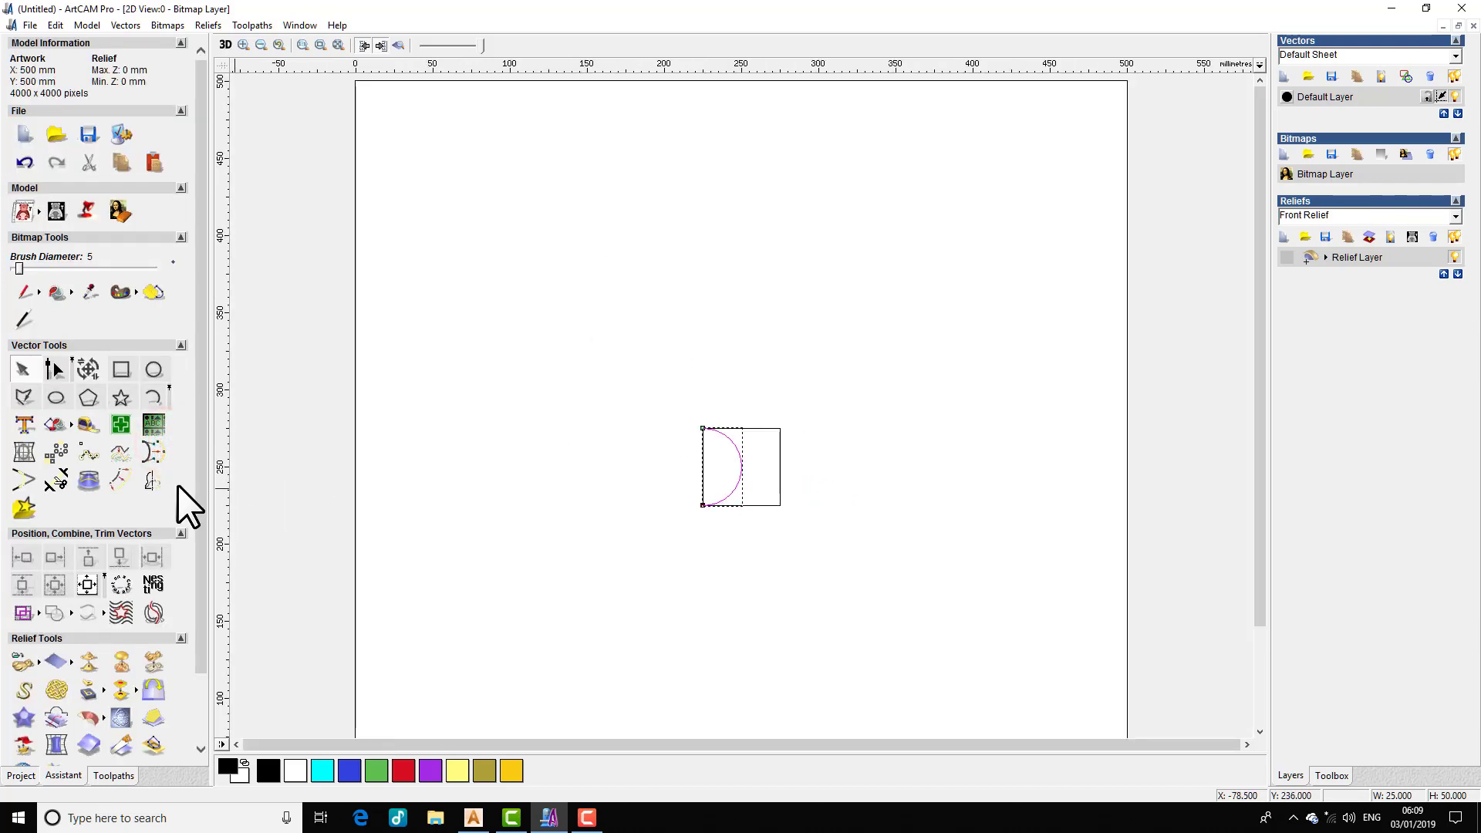
click(154, 480)
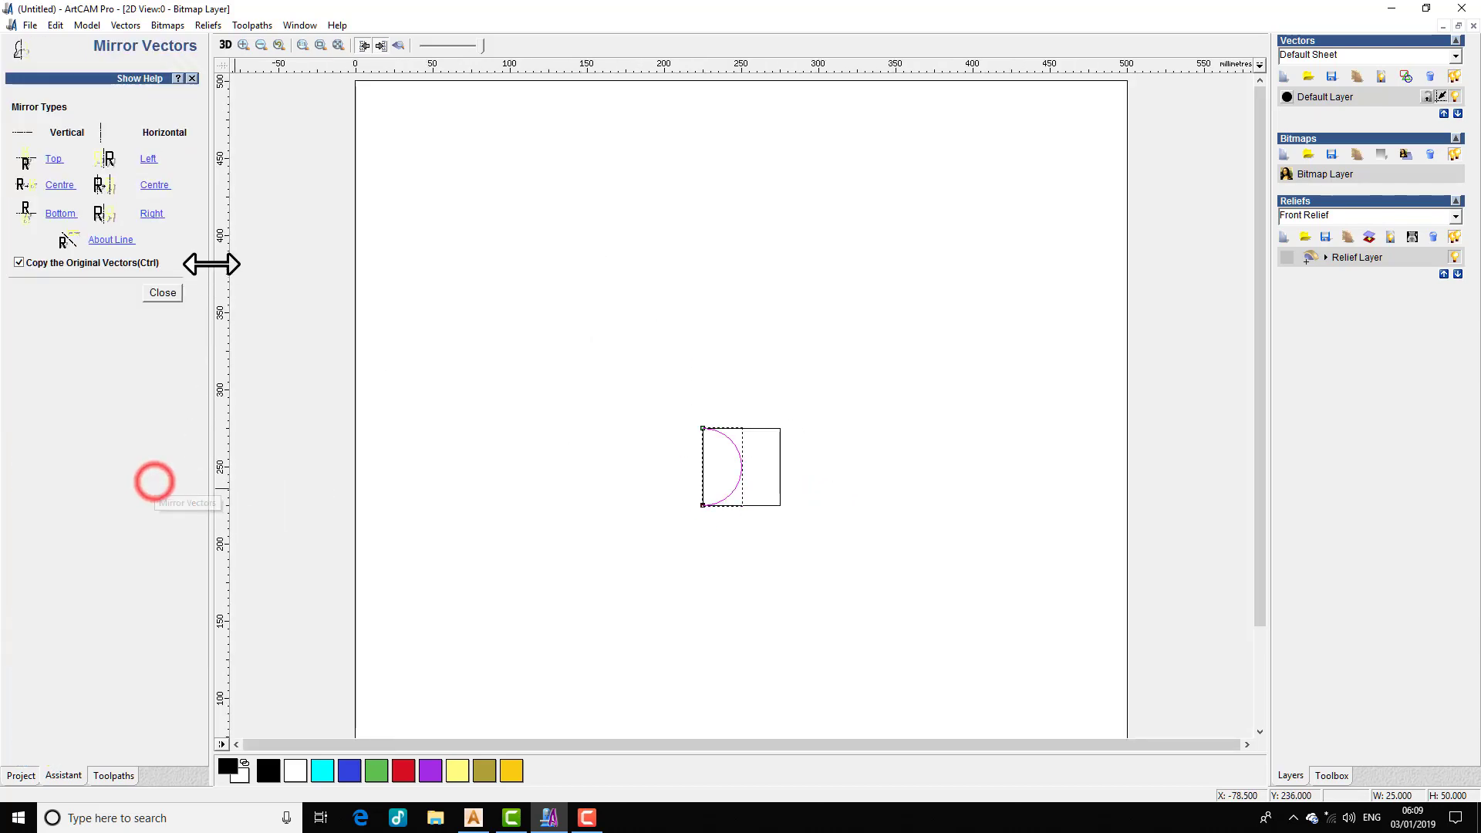
click(151, 215)
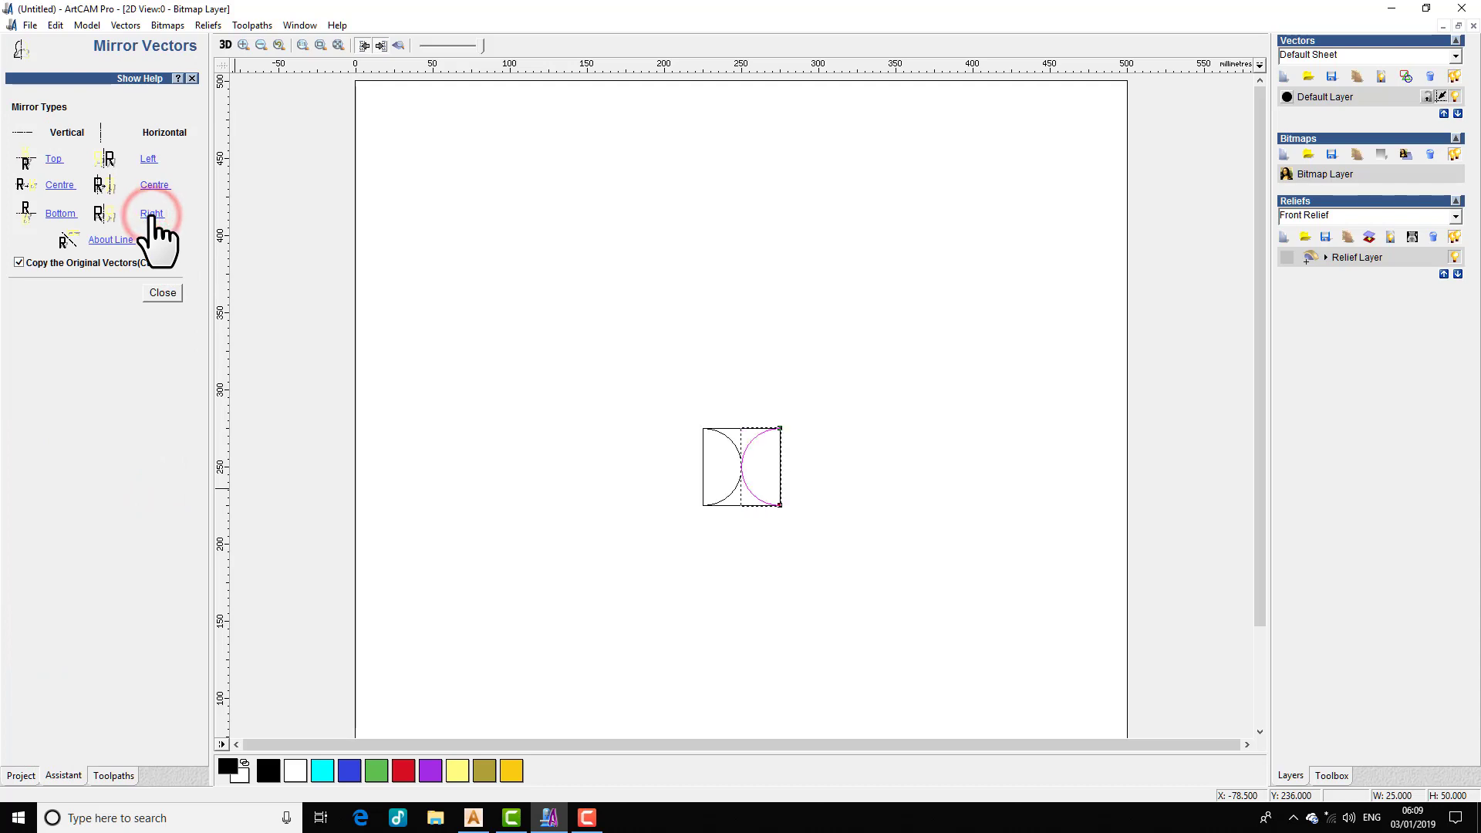
click(159, 291)
- Tile the 2D and 3D views vertically so they sit side by side
scroll(743, 376, down, 4)
scroll(743, 377, up, 2)
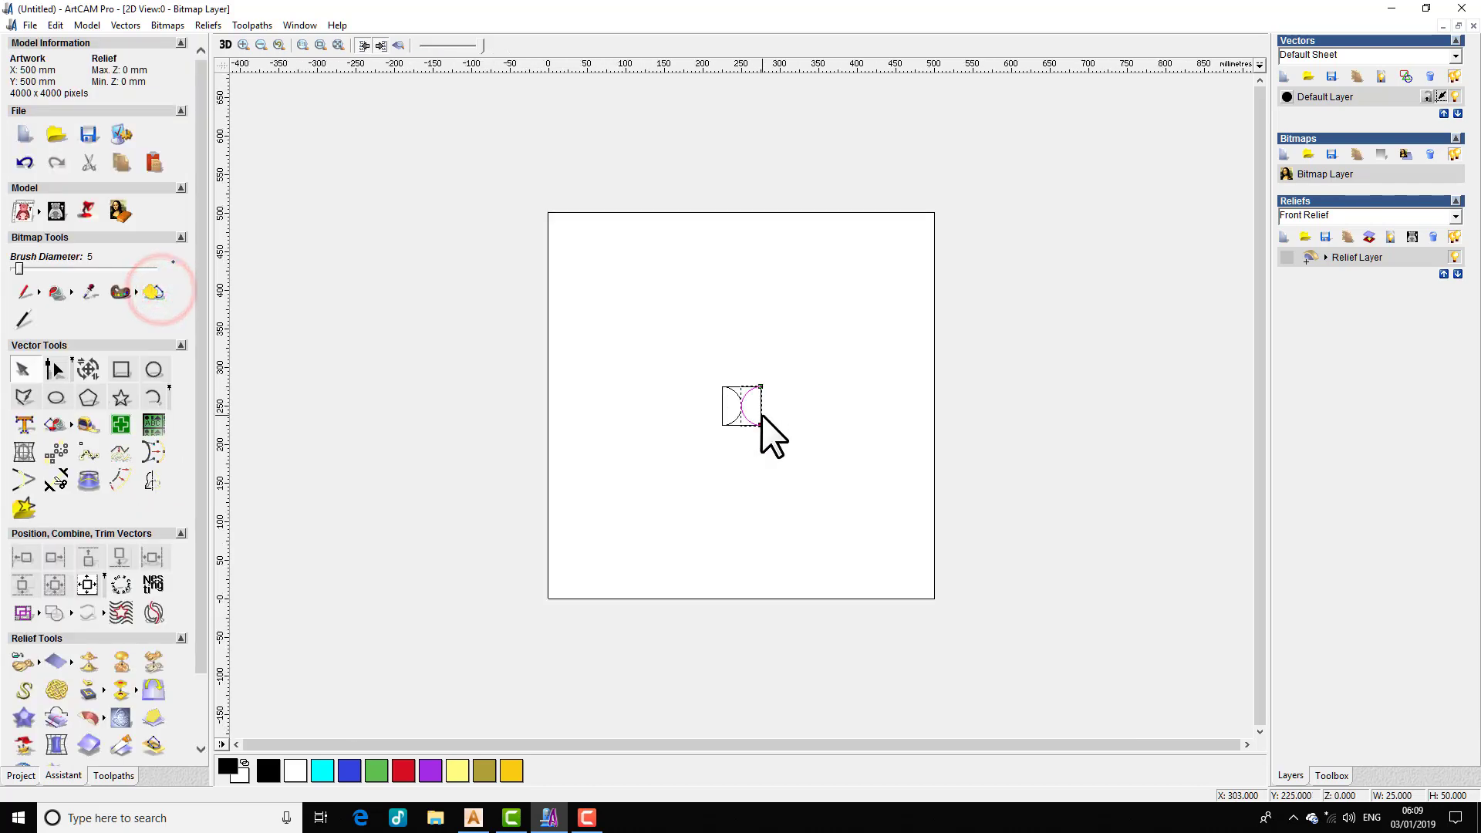
click(298, 25)
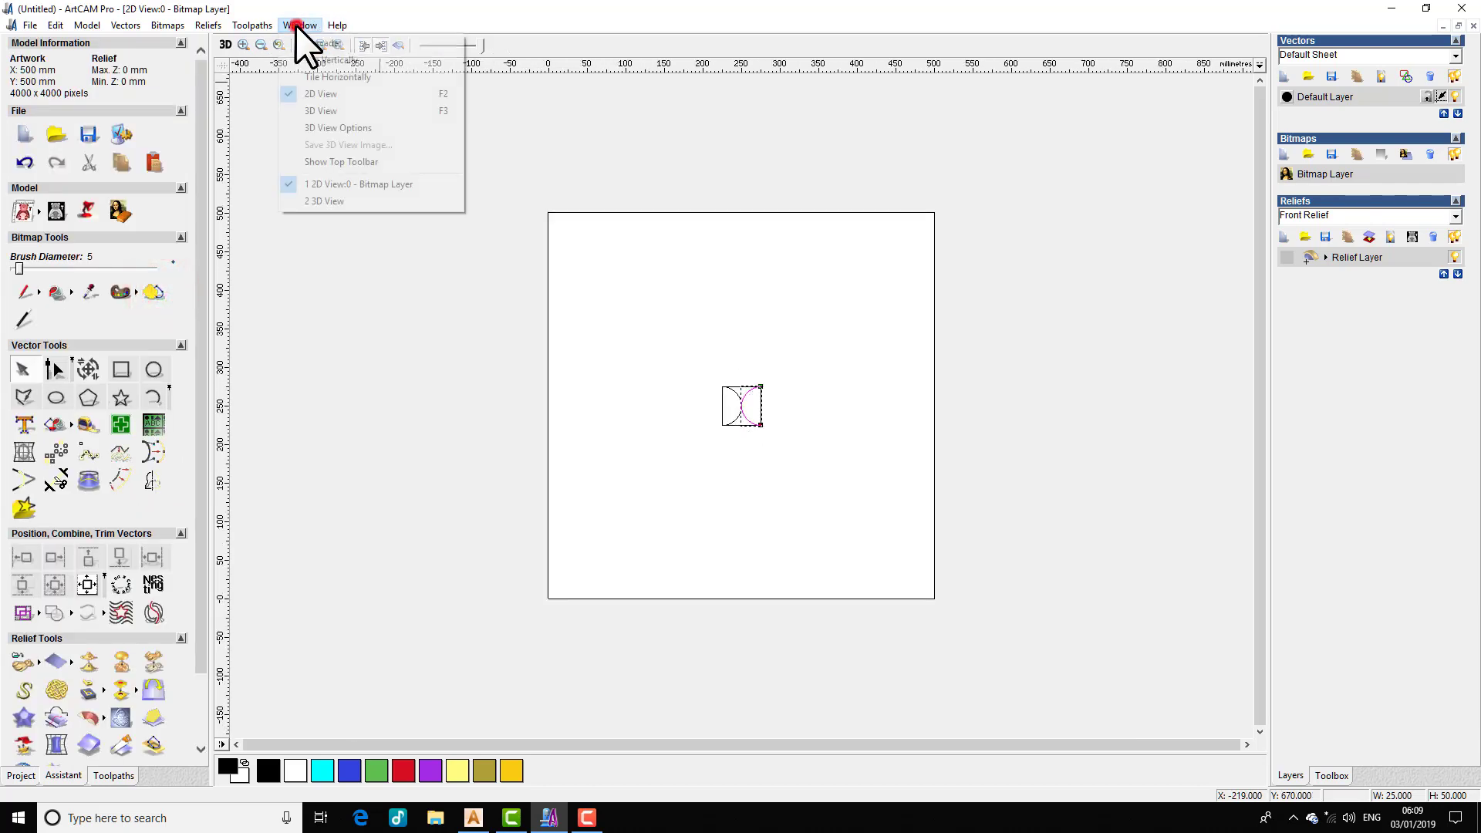
click(330, 60)
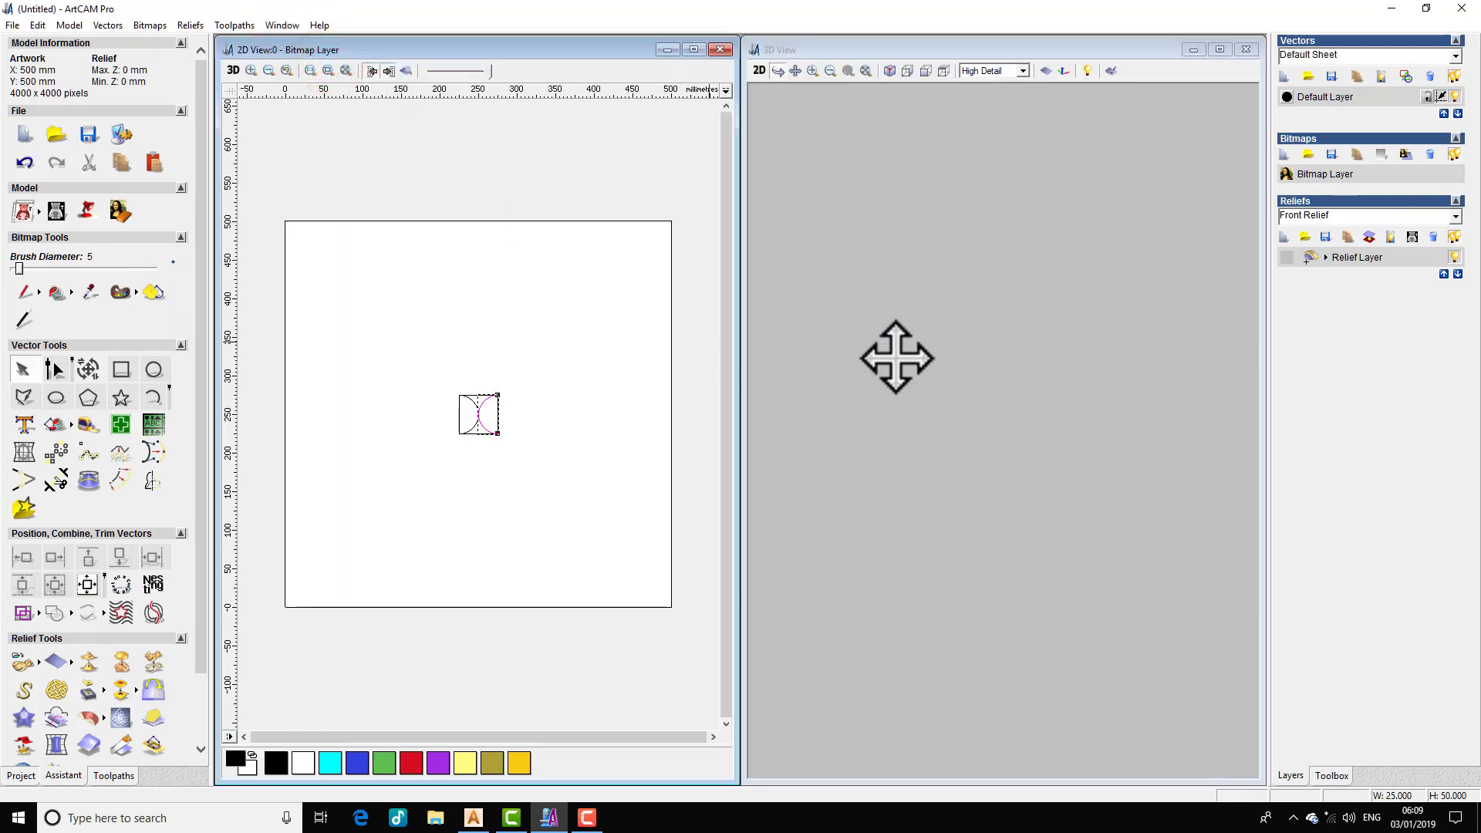
drag(469, 399, 590, 556)
scroll(512, 456, down, 5)
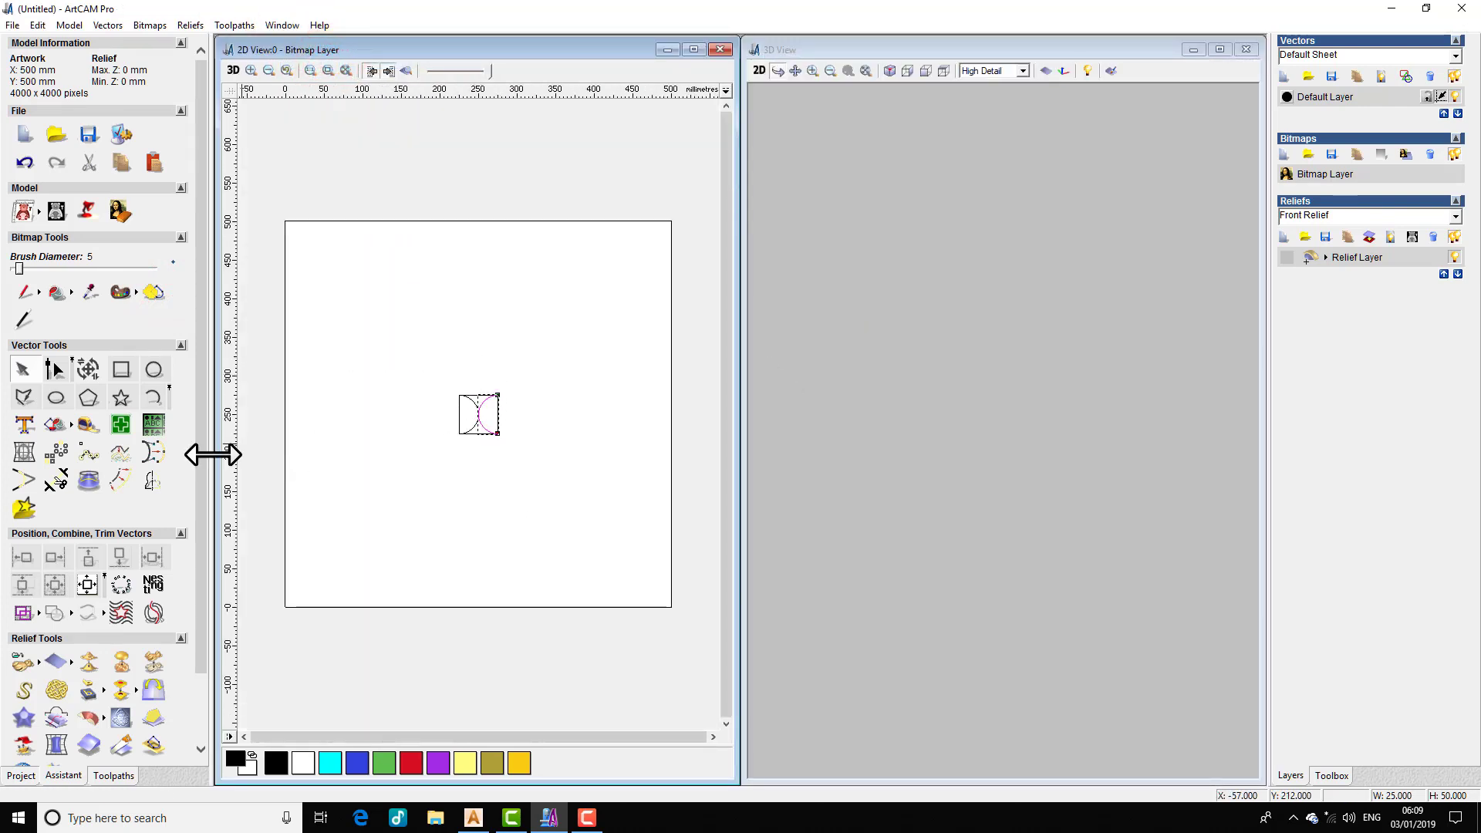
- Create an added angled plane in the right arc, from X 275, Y 250, Z 0 to X 250, Y 250, Z 8
click(513, 470)
scroll(502, 455, up, 3)
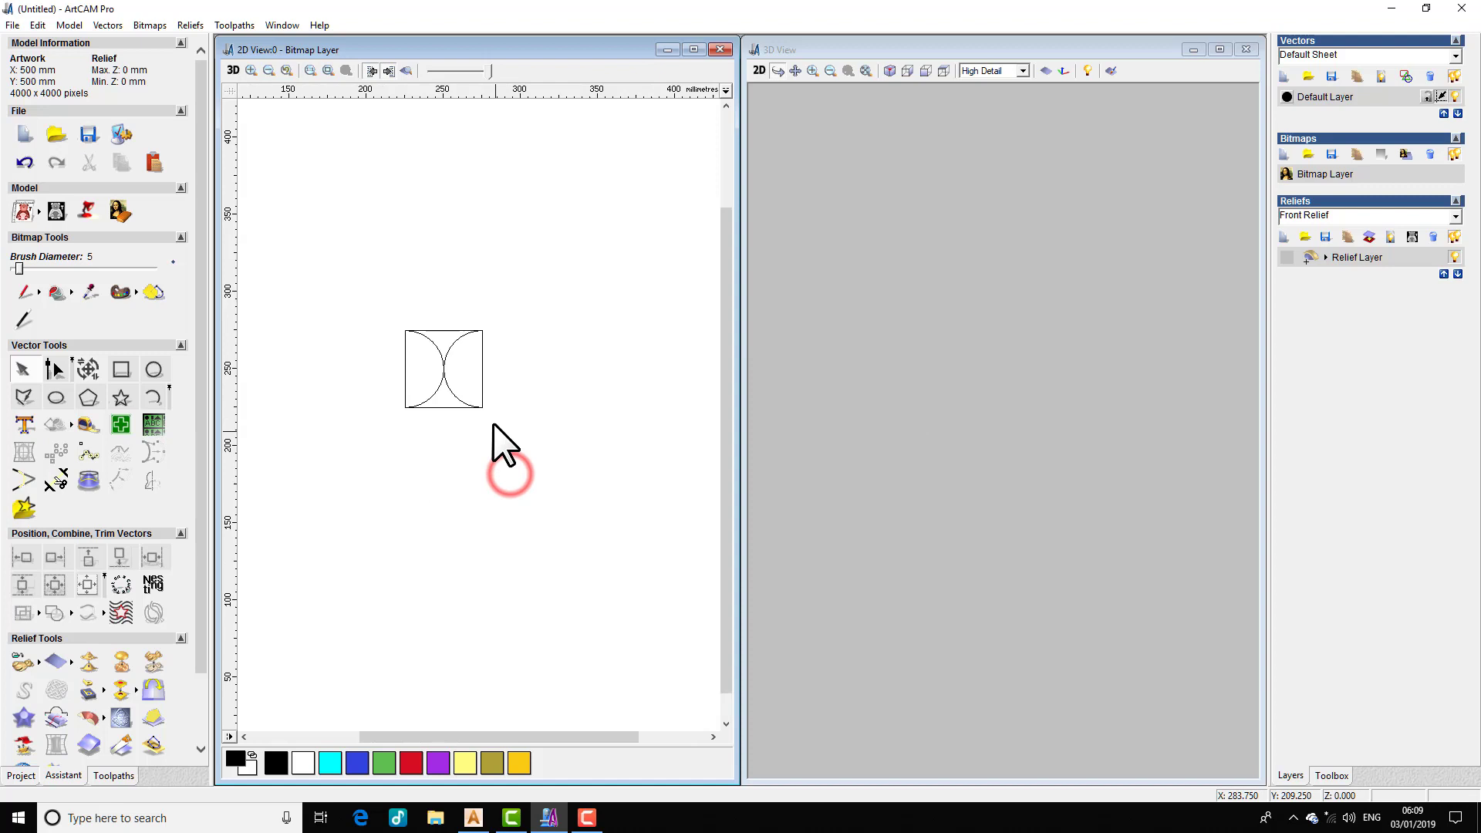
click(451, 392)
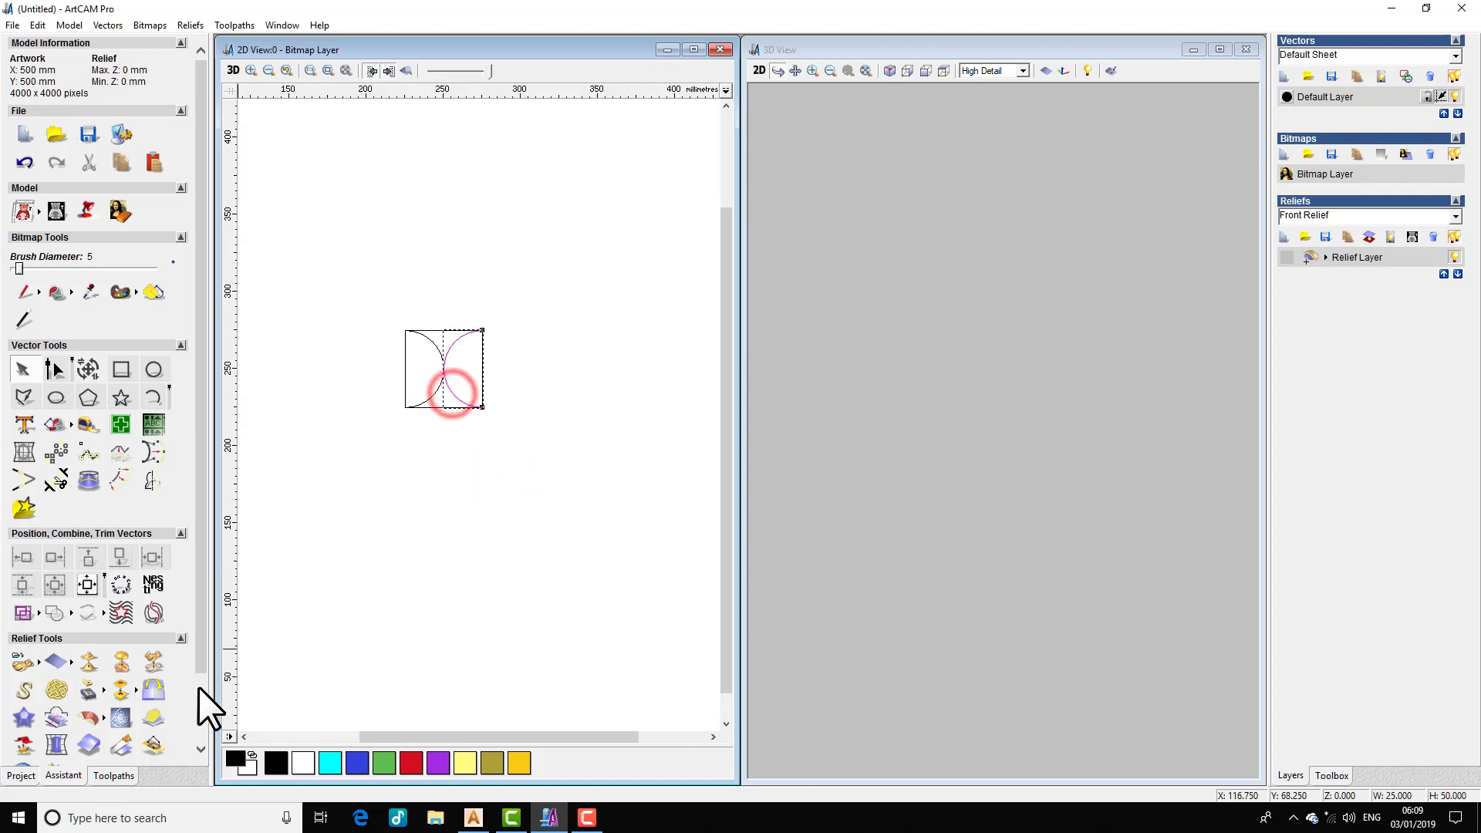
click(159, 720)
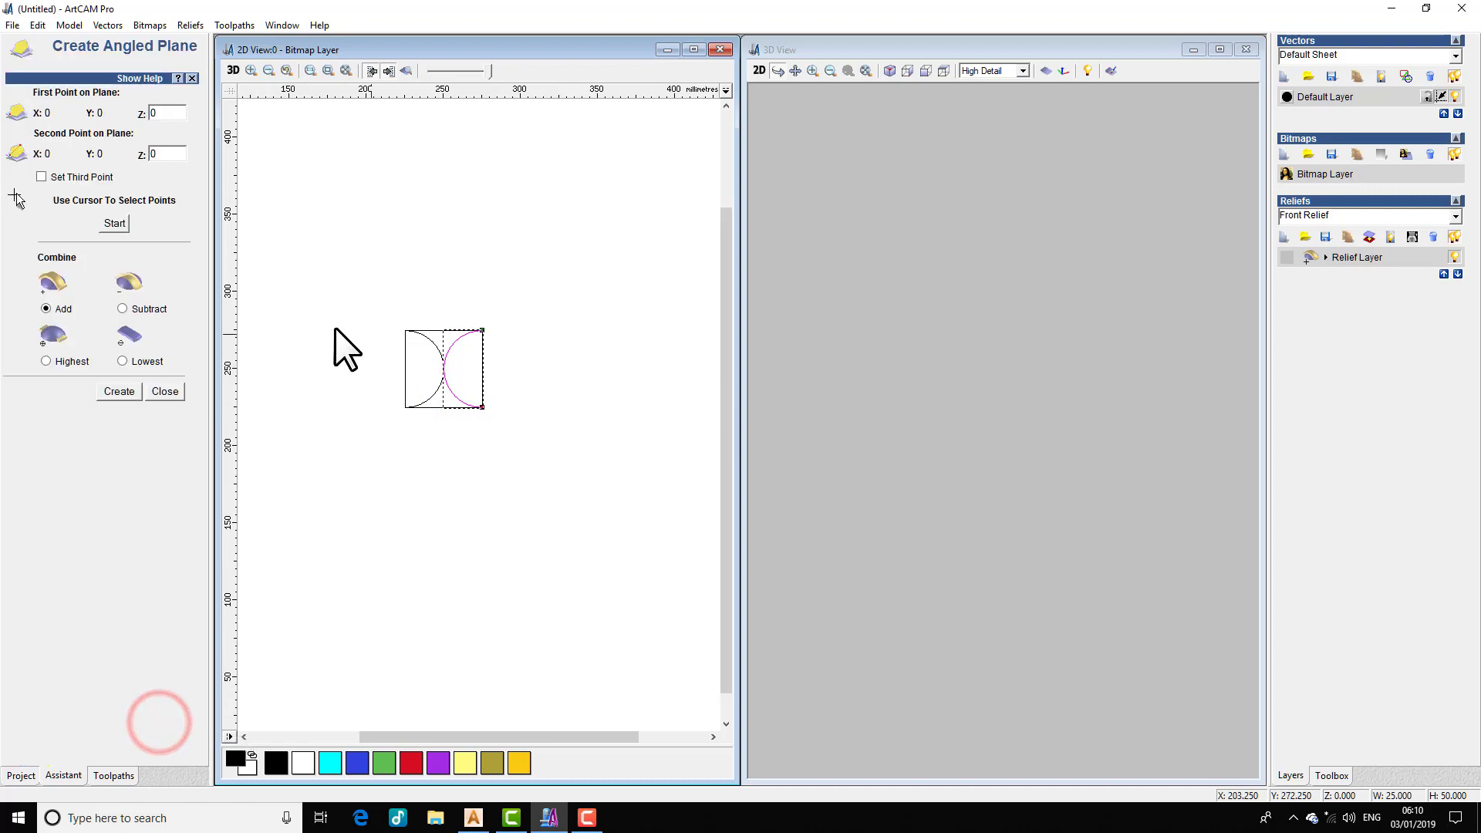
click(115, 223)
scroll(462, 363, up, 2)
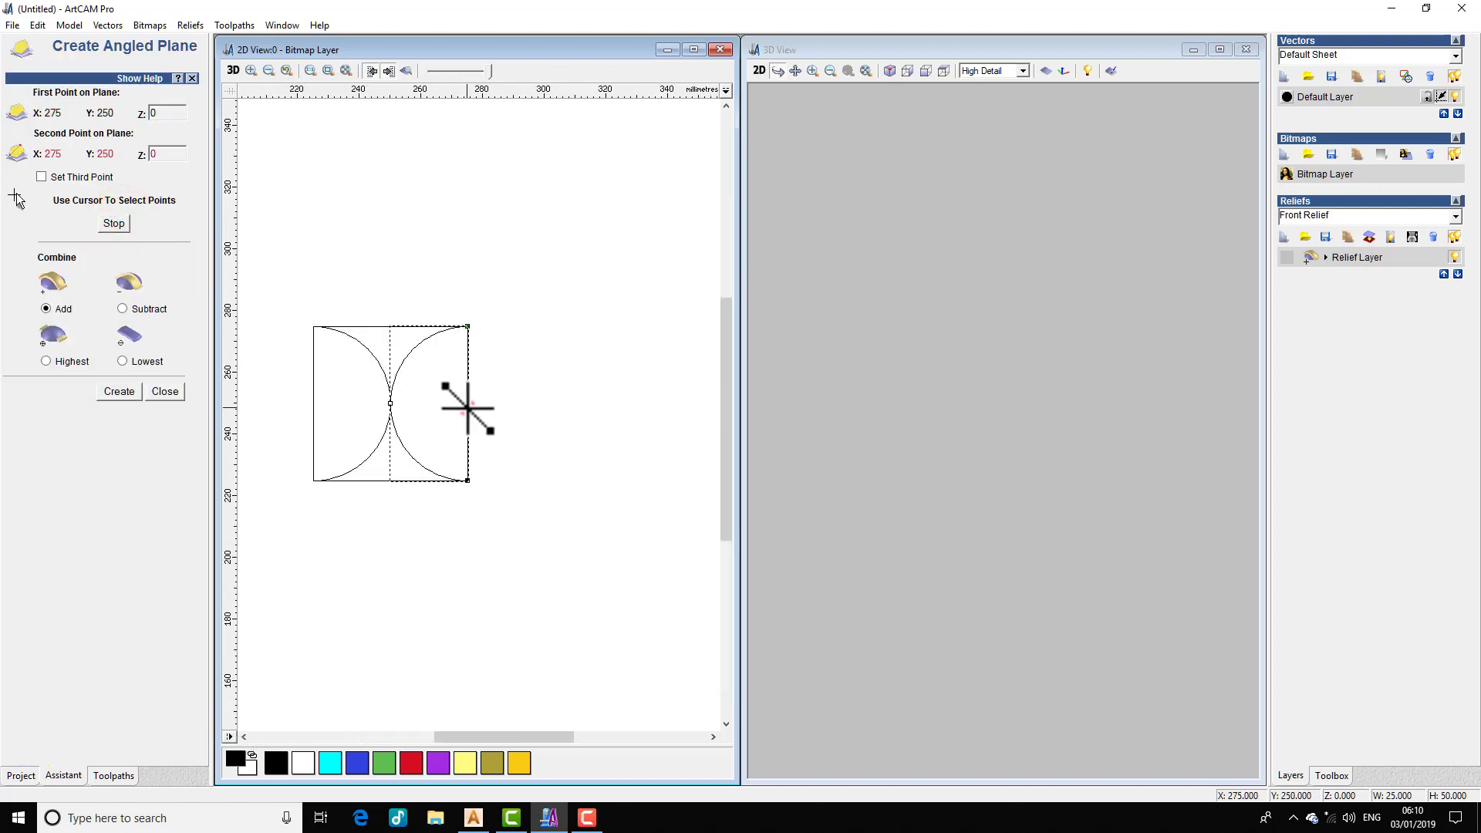
drag(467, 408, 390, 405)
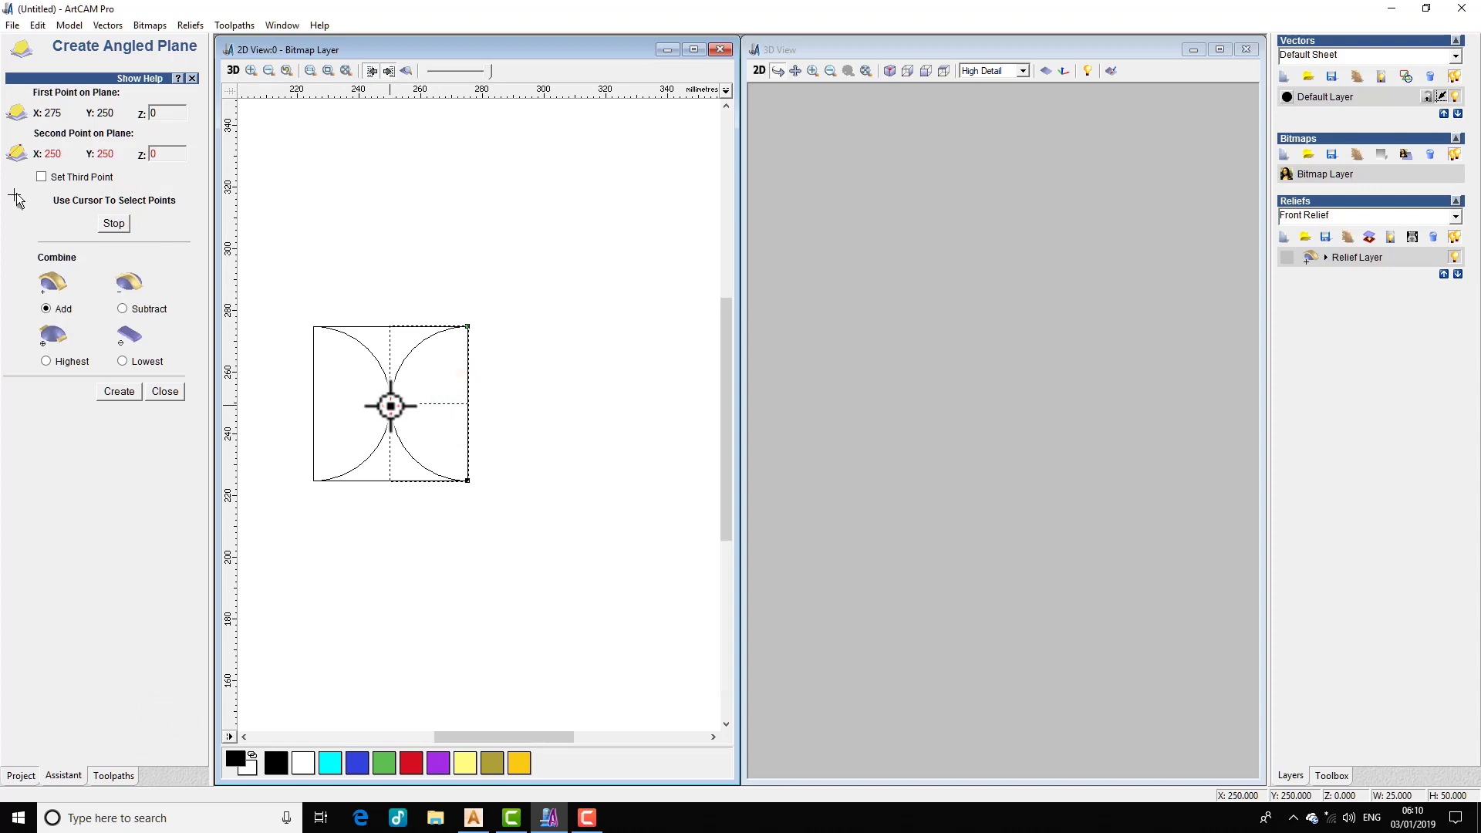
click(170, 153)
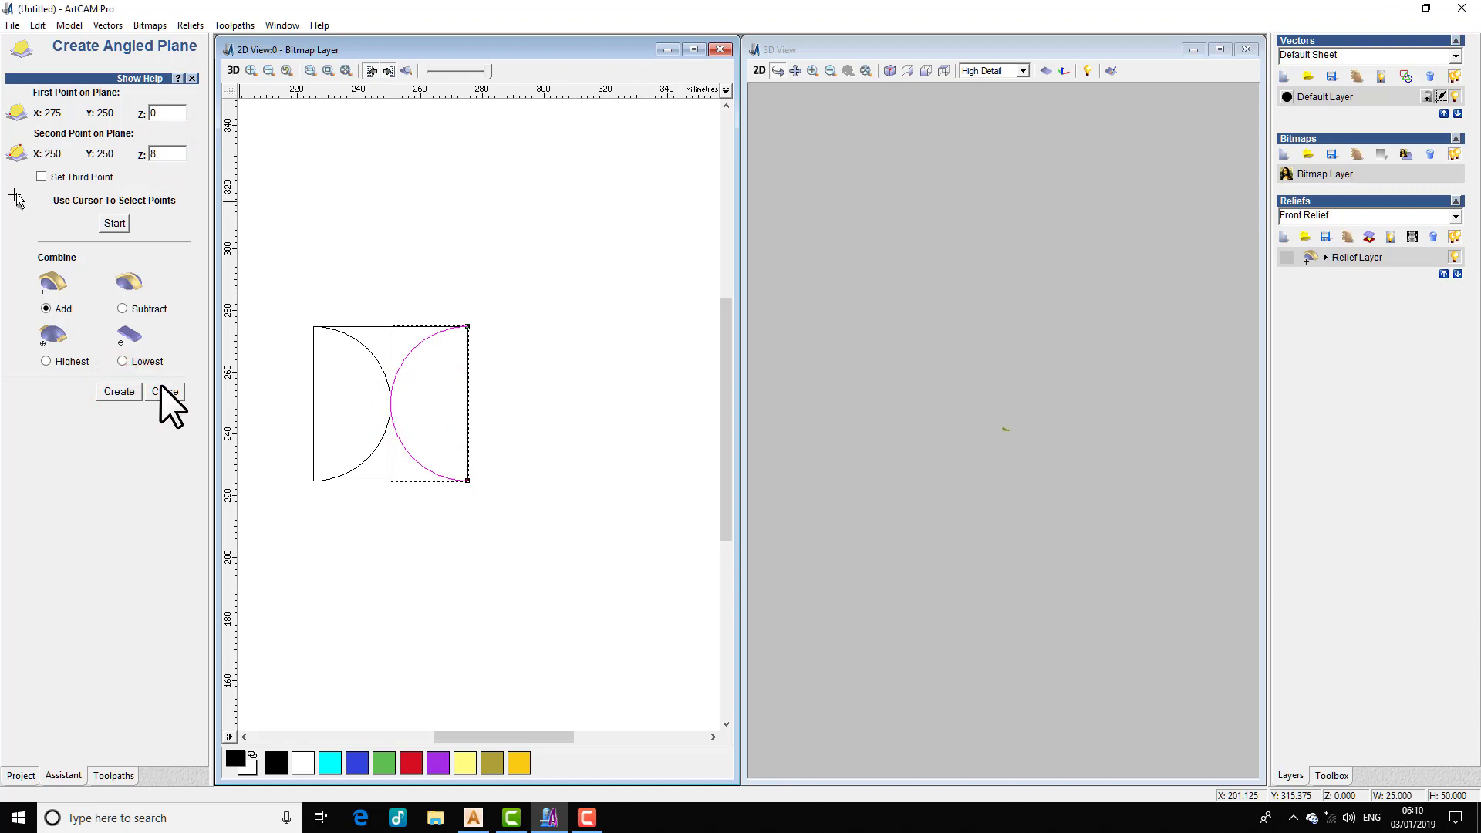
scroll(1019, 429, up, 5)
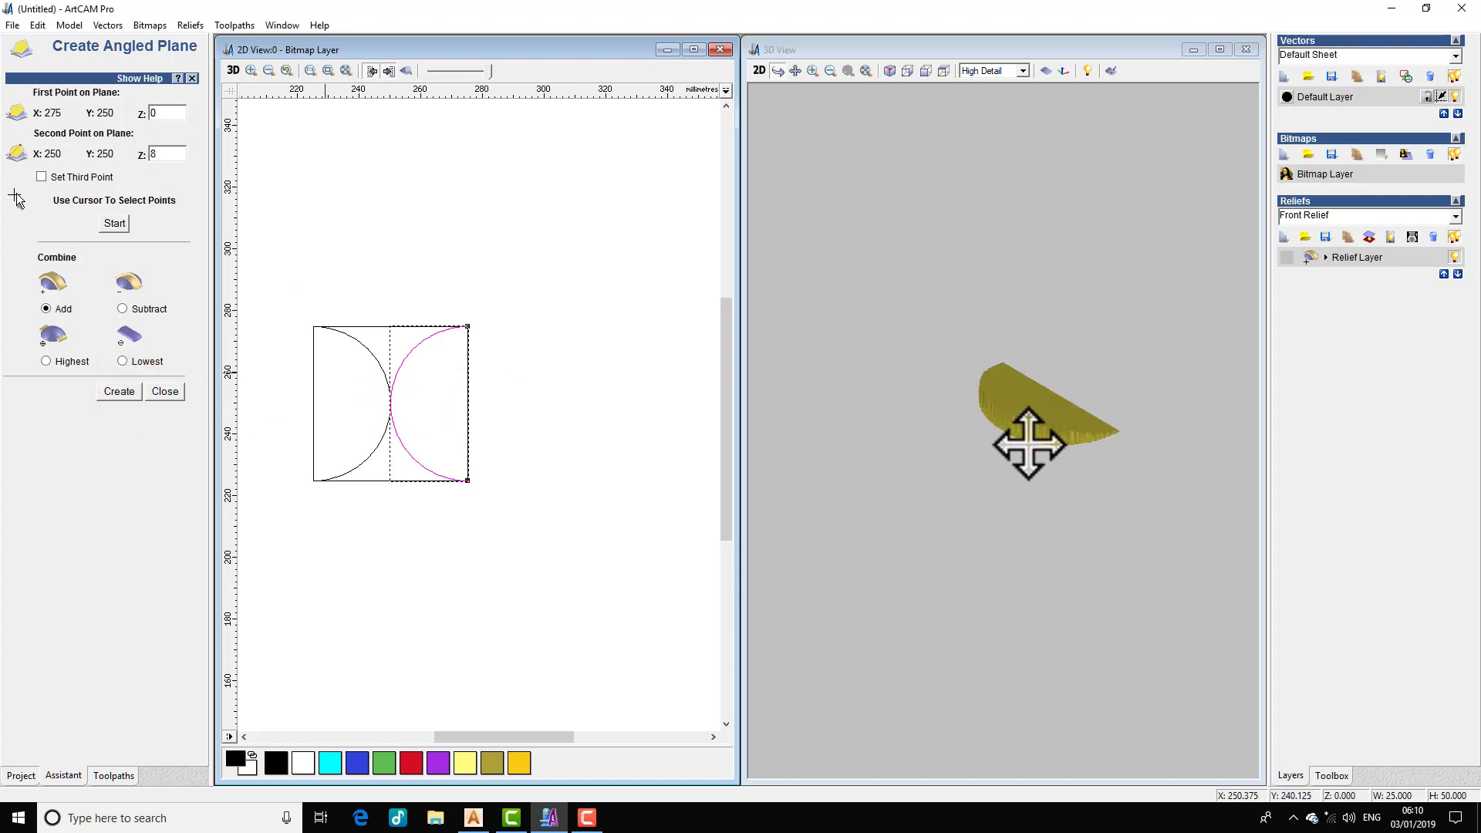
drag(1028, 443, 1097, 461)
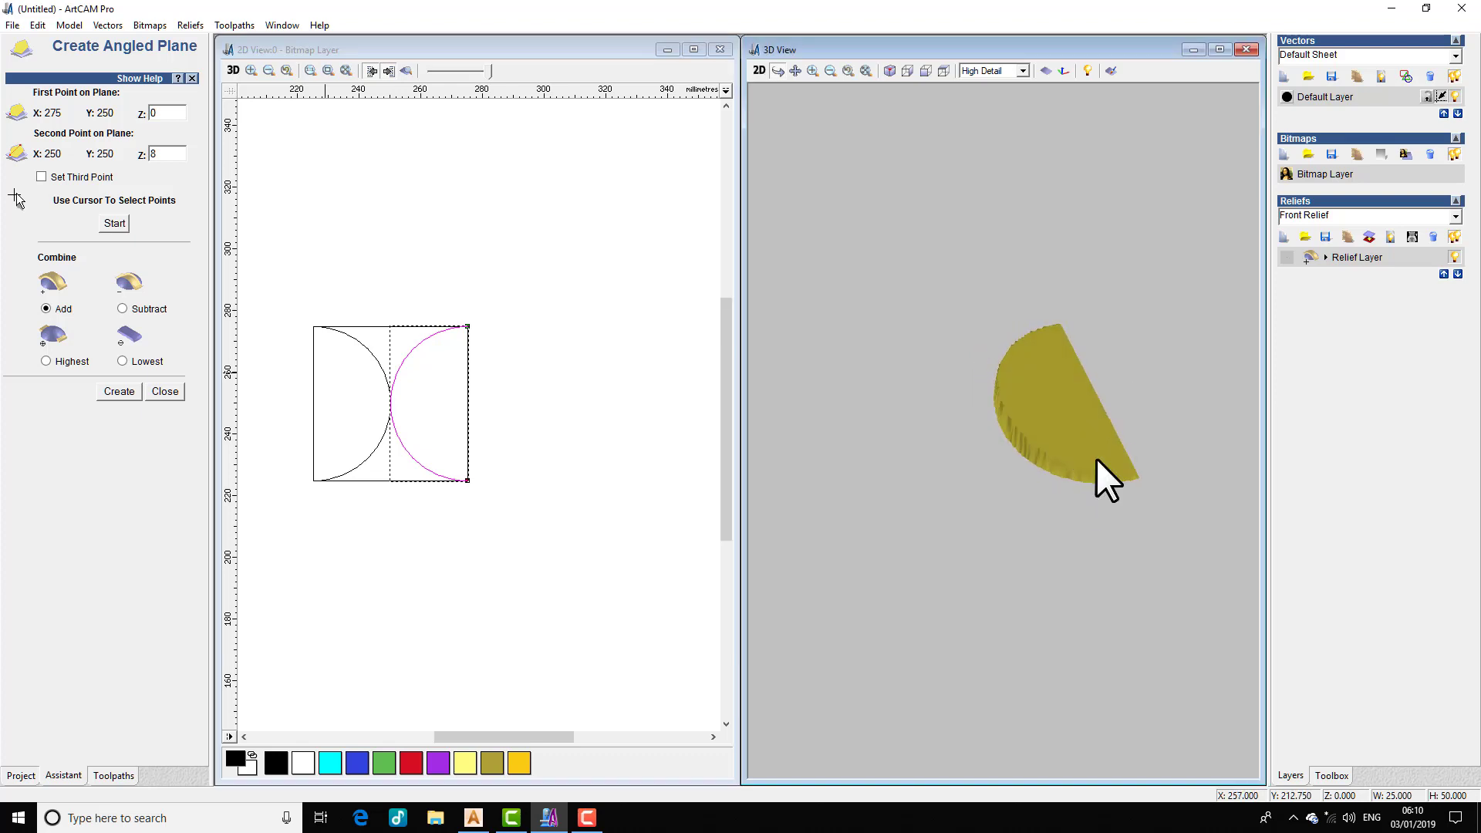
scroll(1096, 460, up, 2)
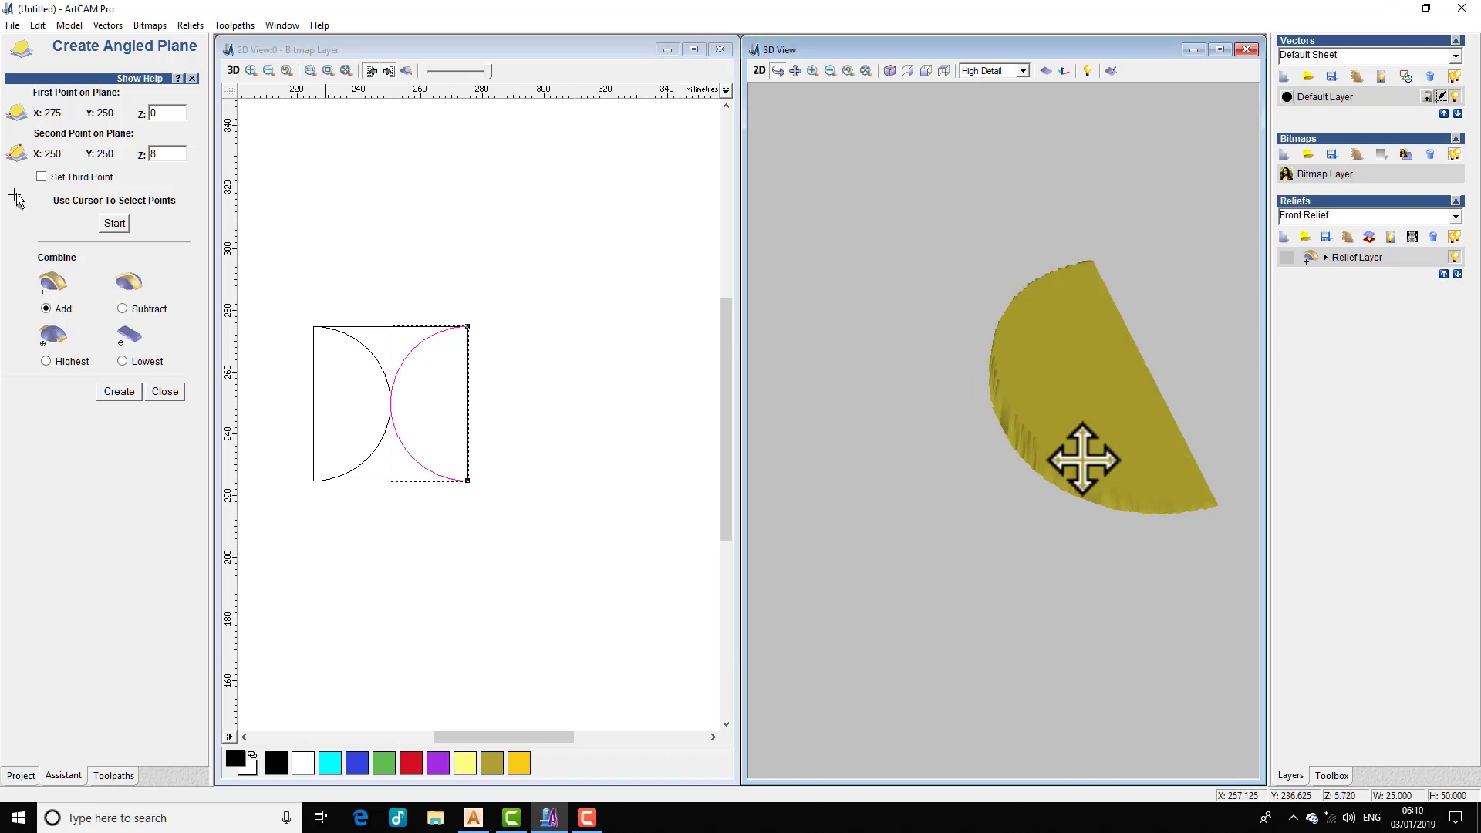
click(166, 392)
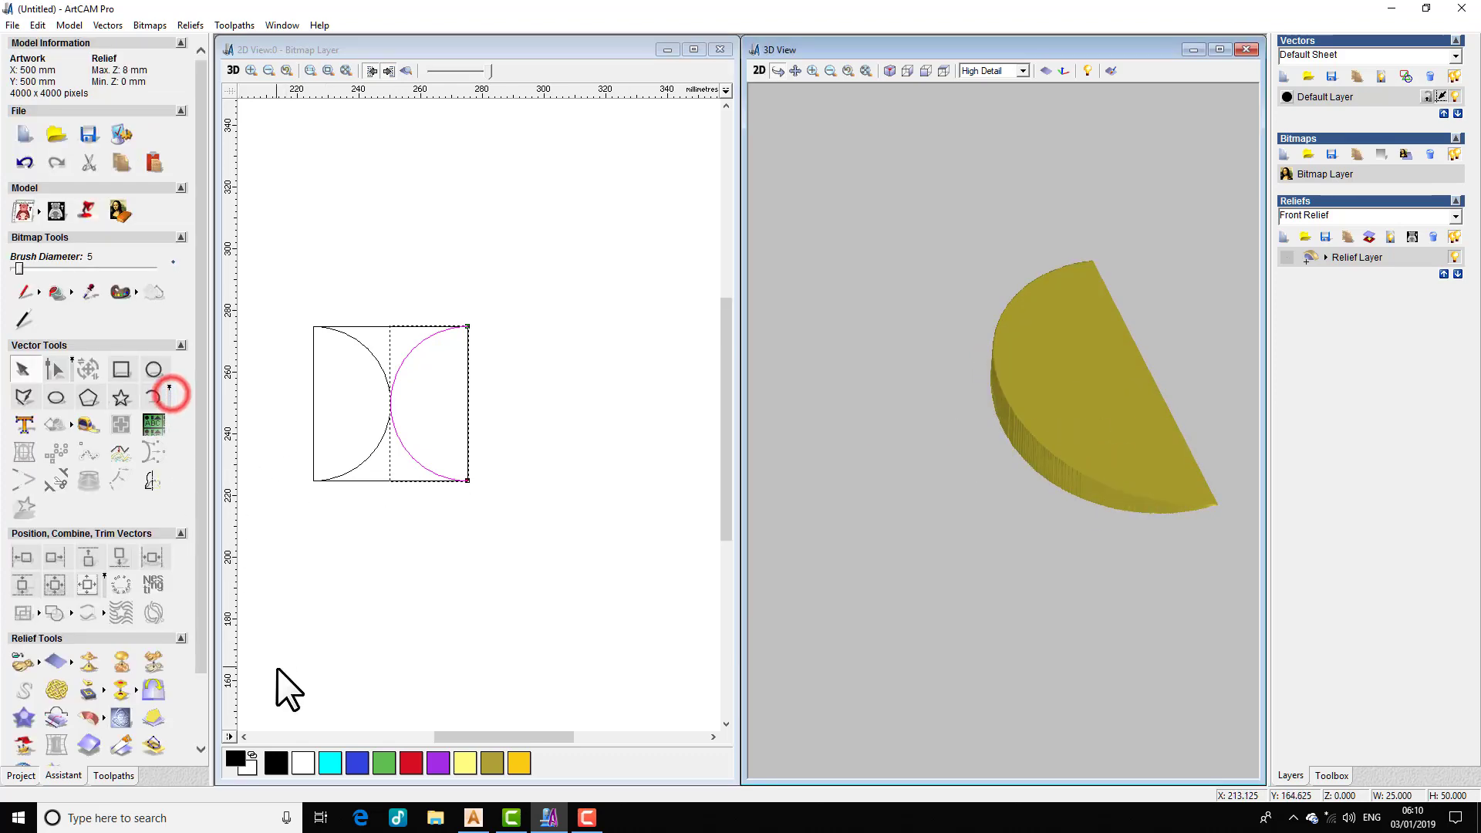
- Create an angled plane in the left arc from X 225, Y 250, Z 0 to X 250, Y 250, Z 8, combined as Highest
click(372, 355)
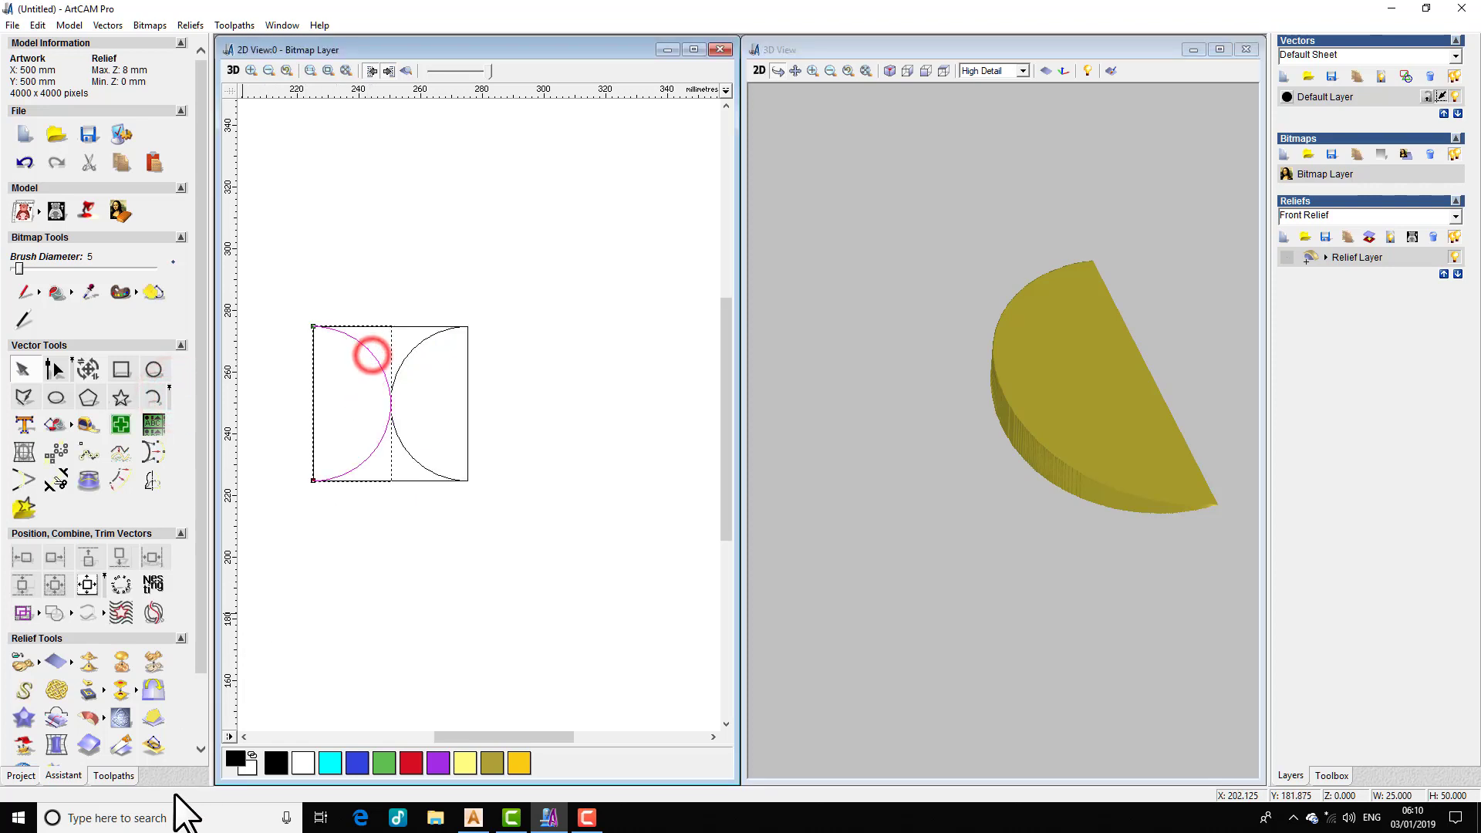
click(153, 719)
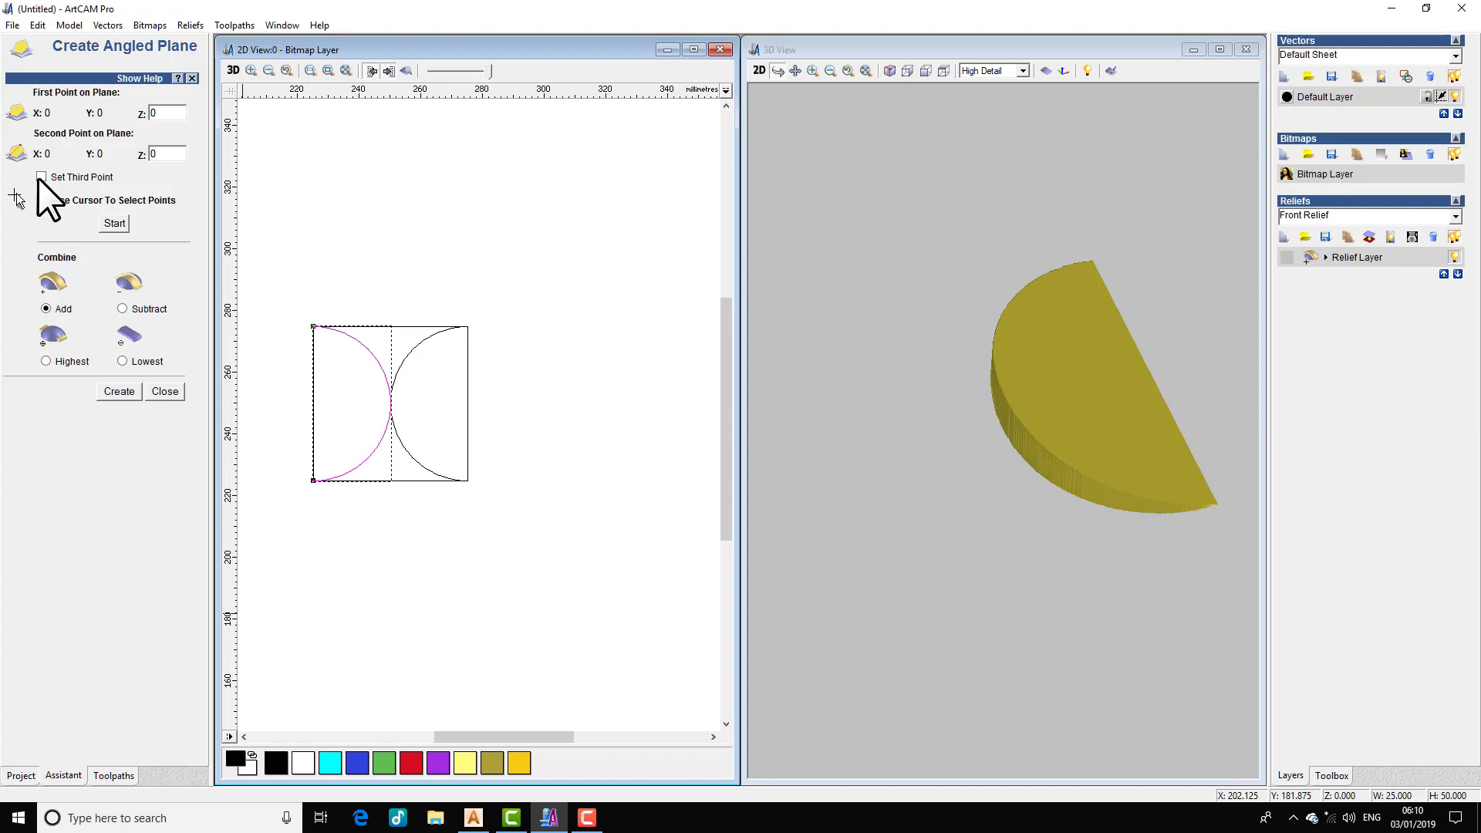
click(110, 223)
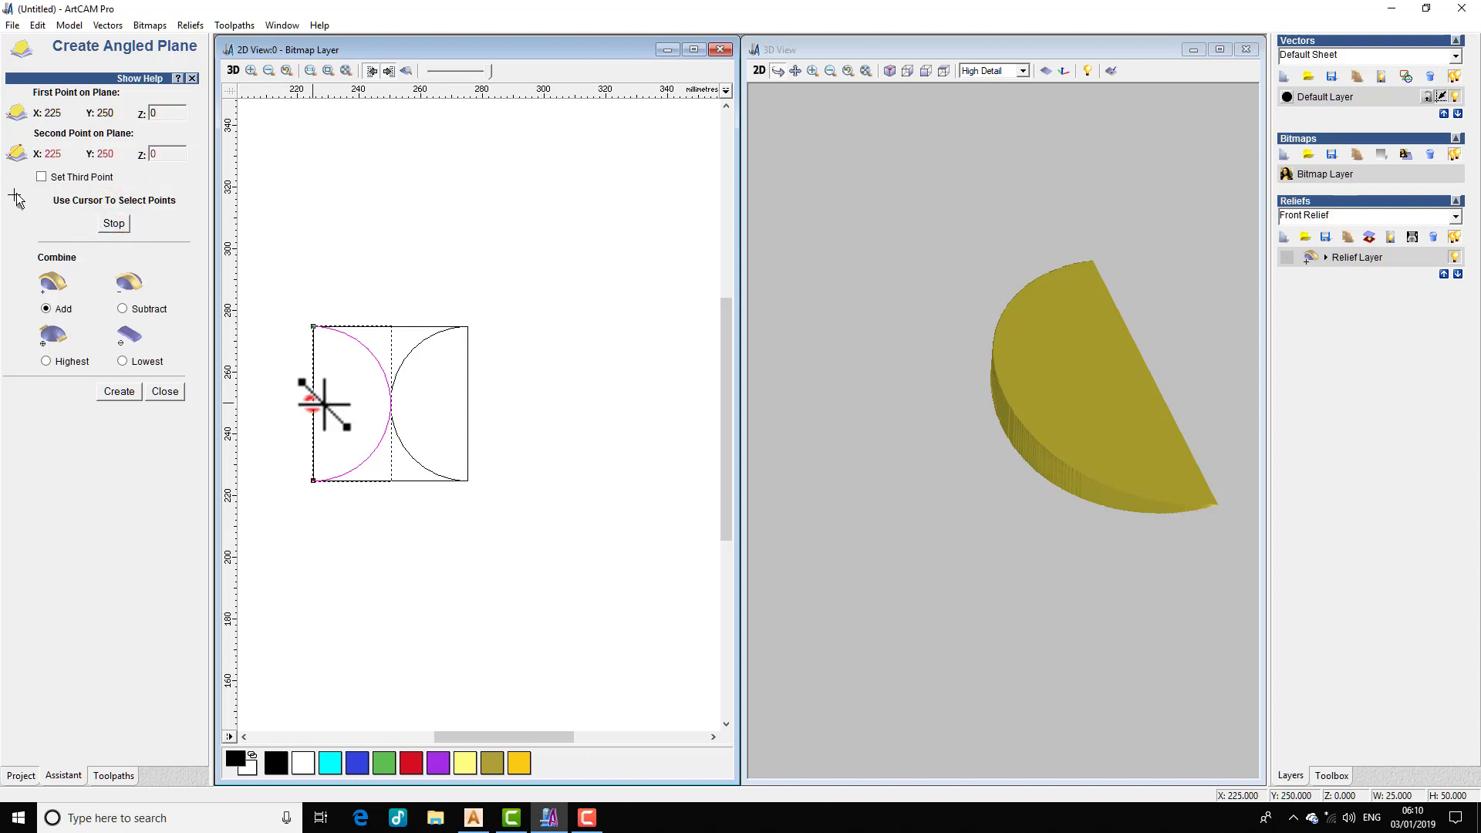
drag(313, 403, 391, 404)
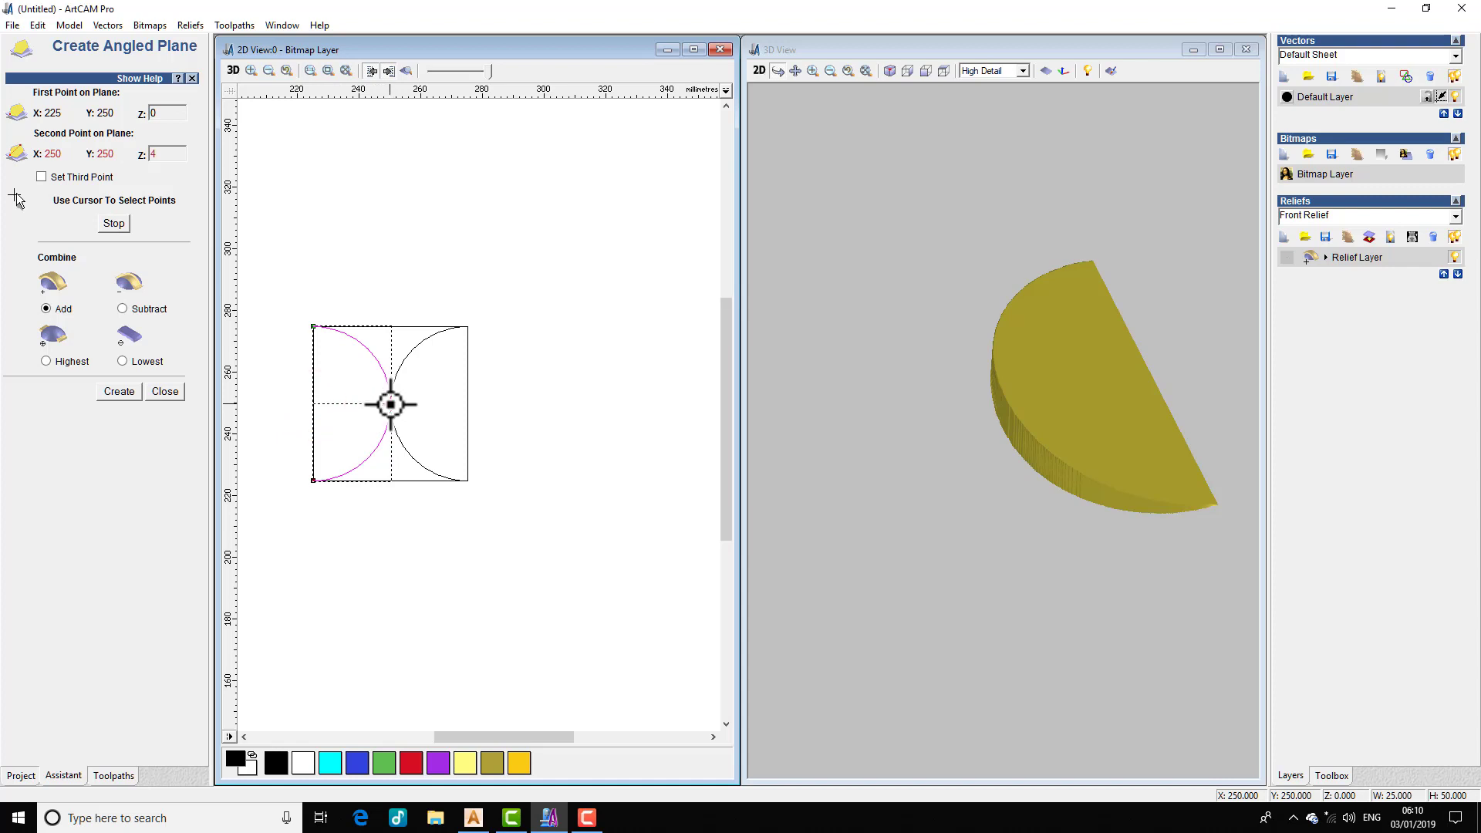
click(391, 403)
double_click(162, 154)
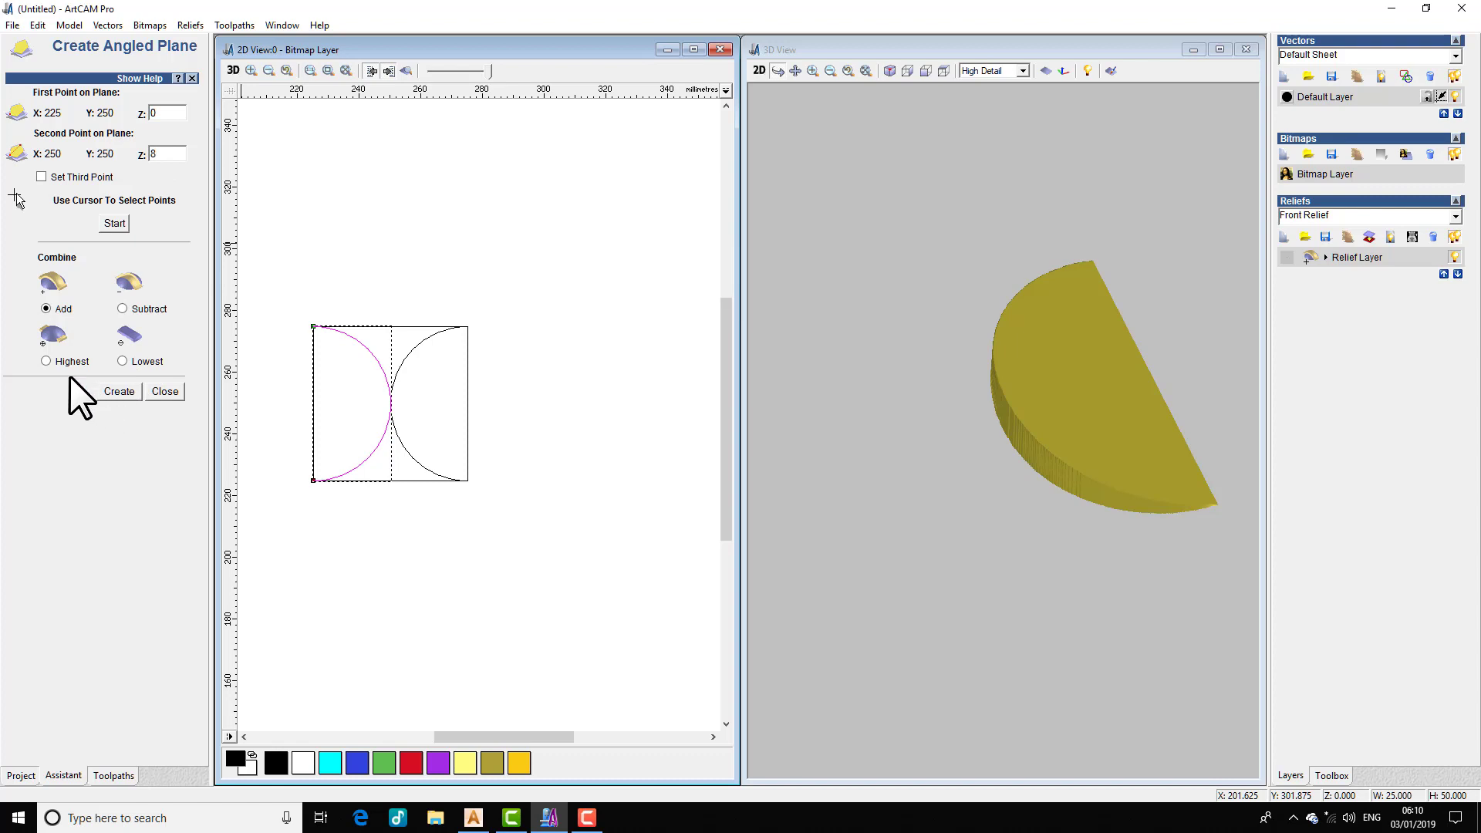
click(45, 361)
click(118, 392)
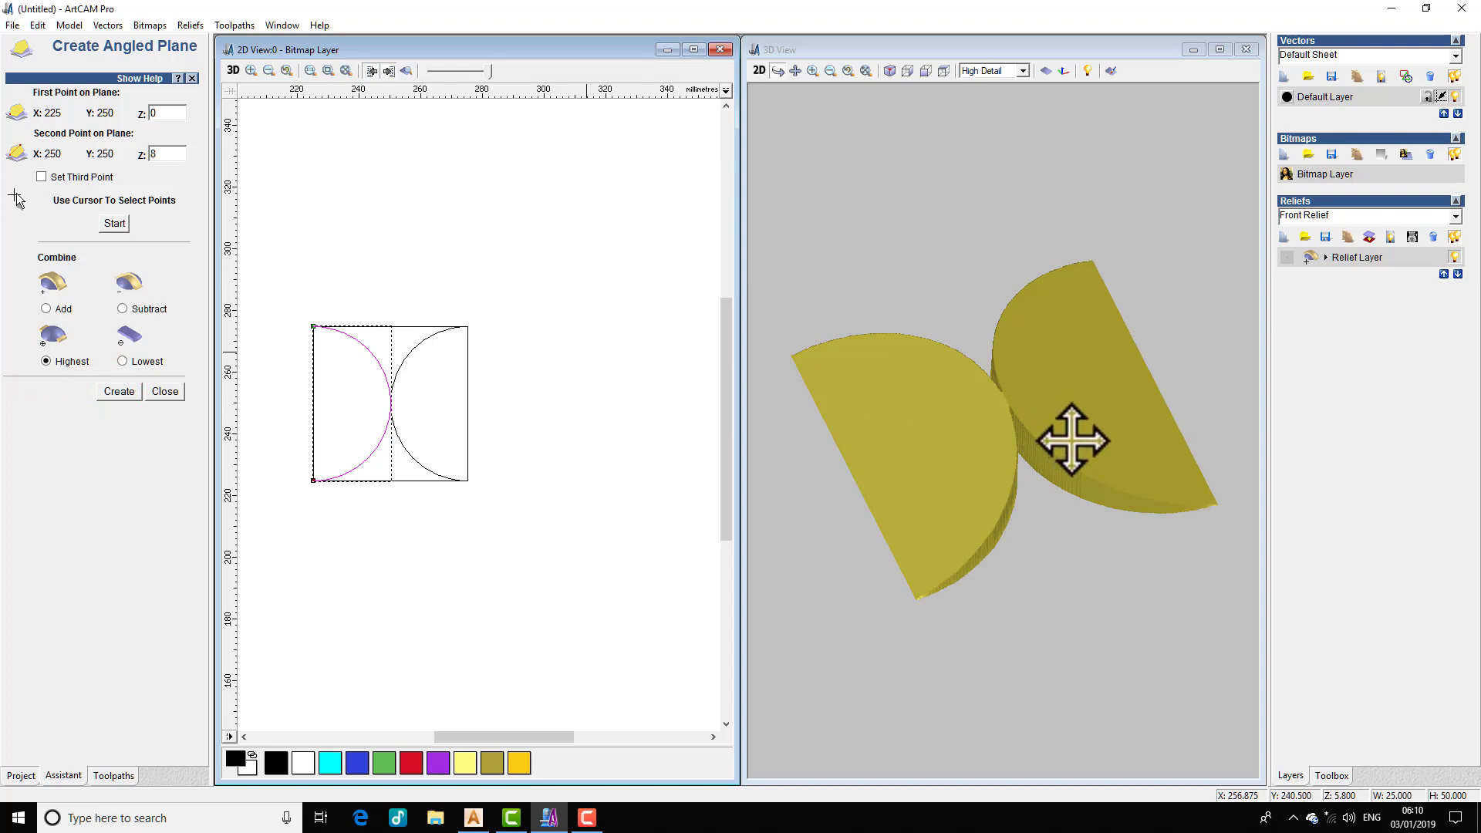
drag(1065, 440, 926, 416)
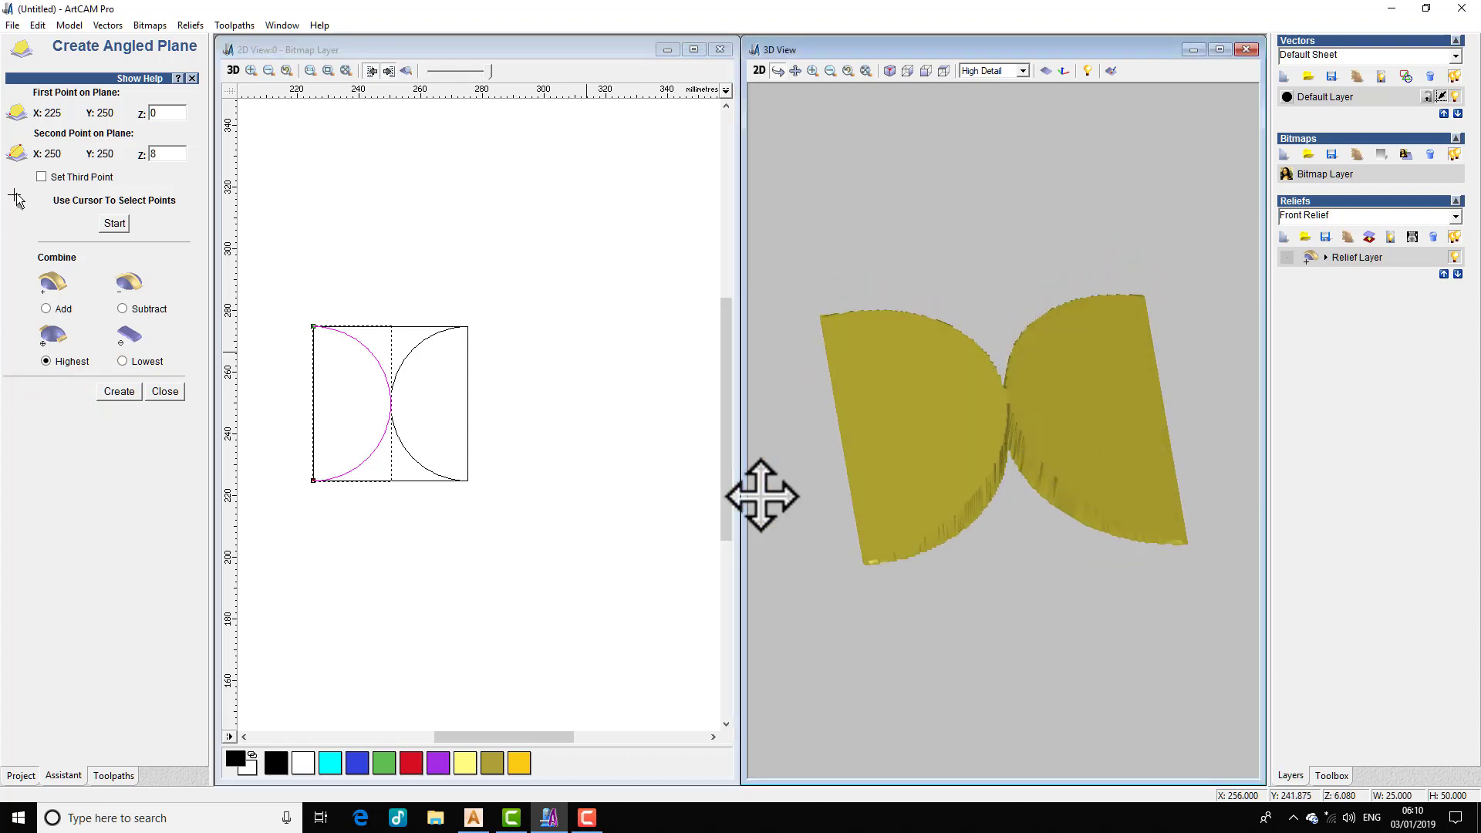
- Add a flat base across the outer 50 mm square with a start height of 0.1, using Merge High
click(158, 391)
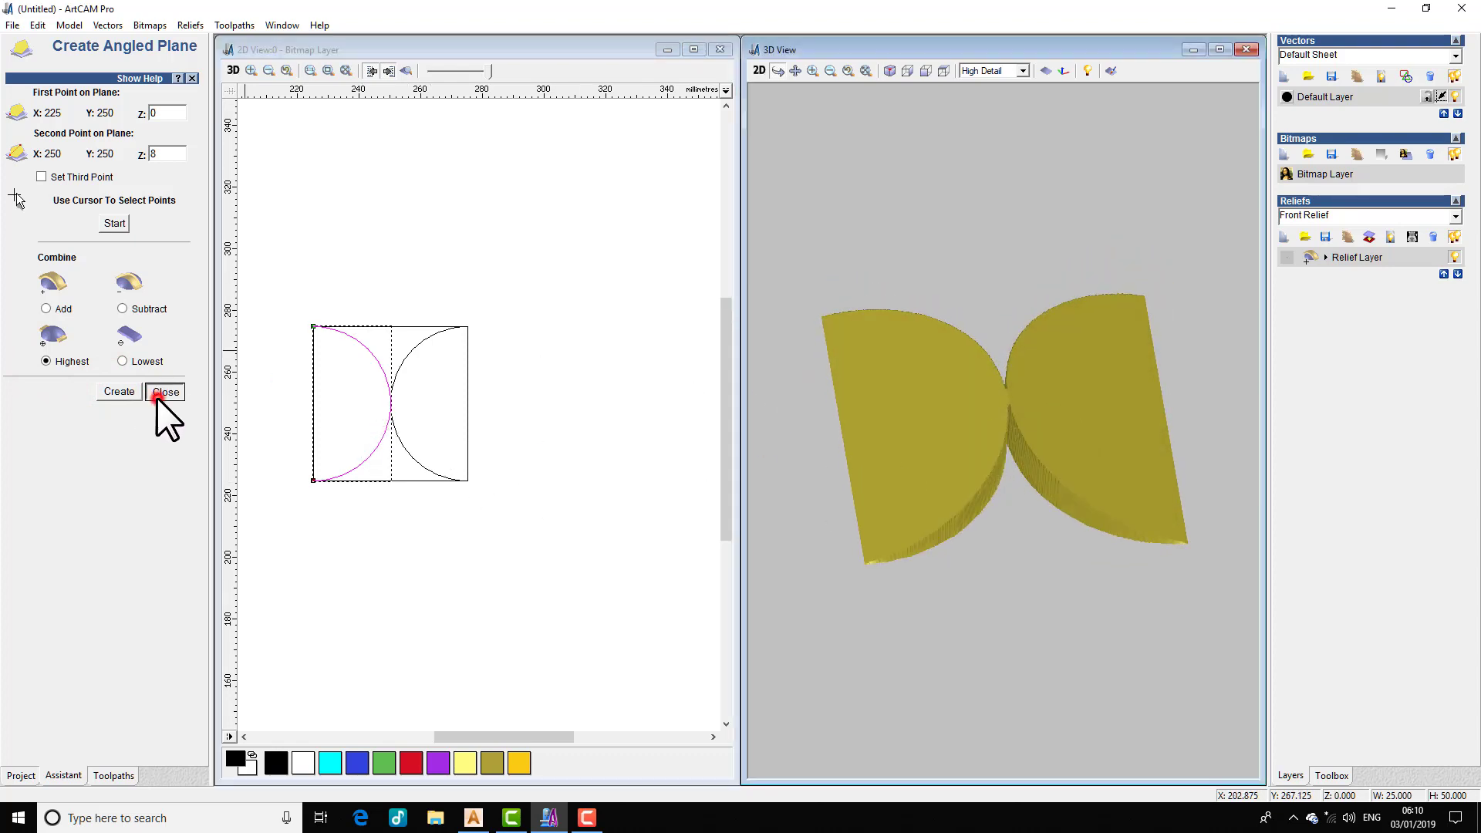
click(404, 325)
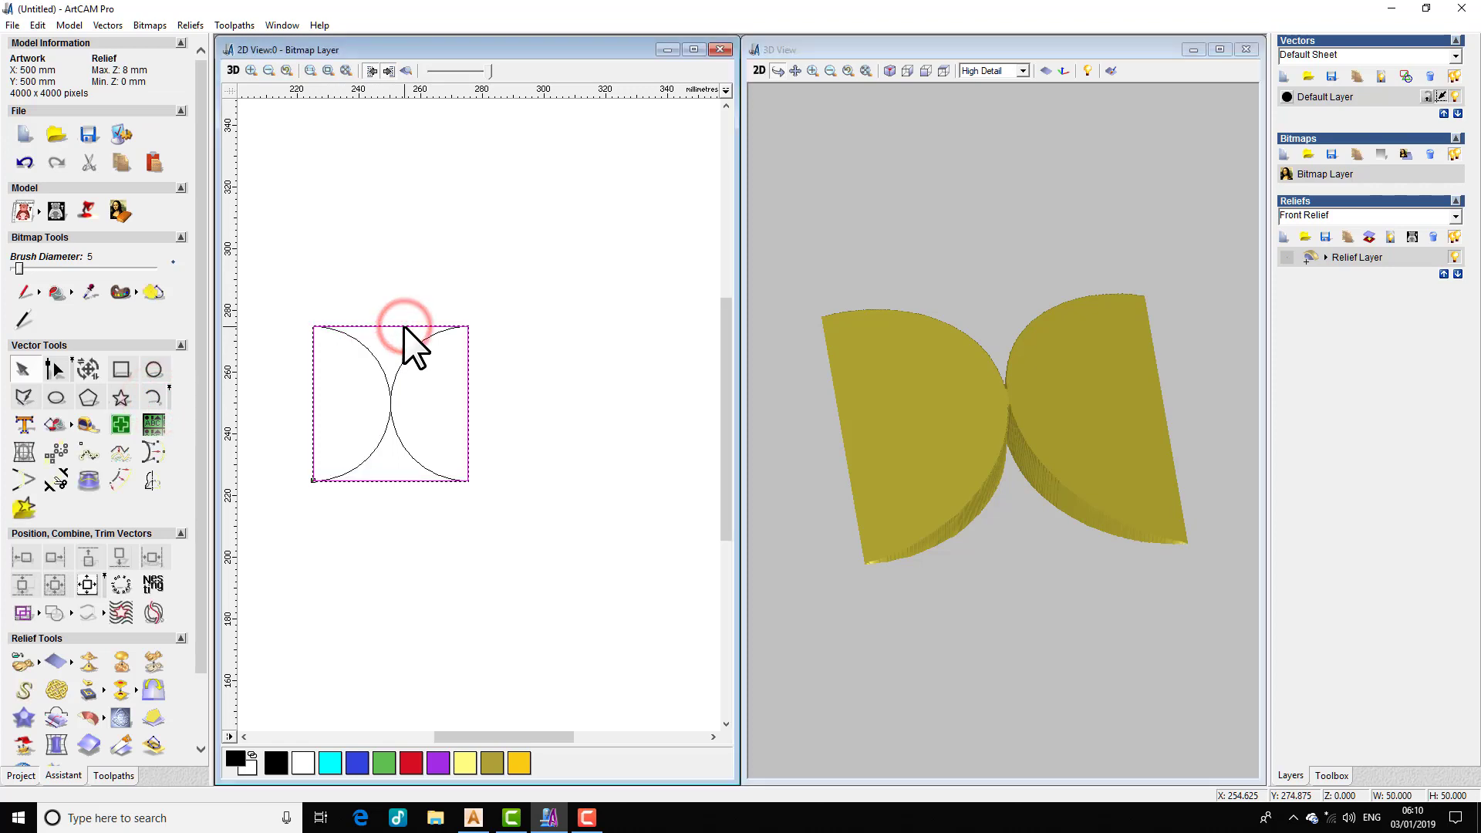
double_click(404, 326)
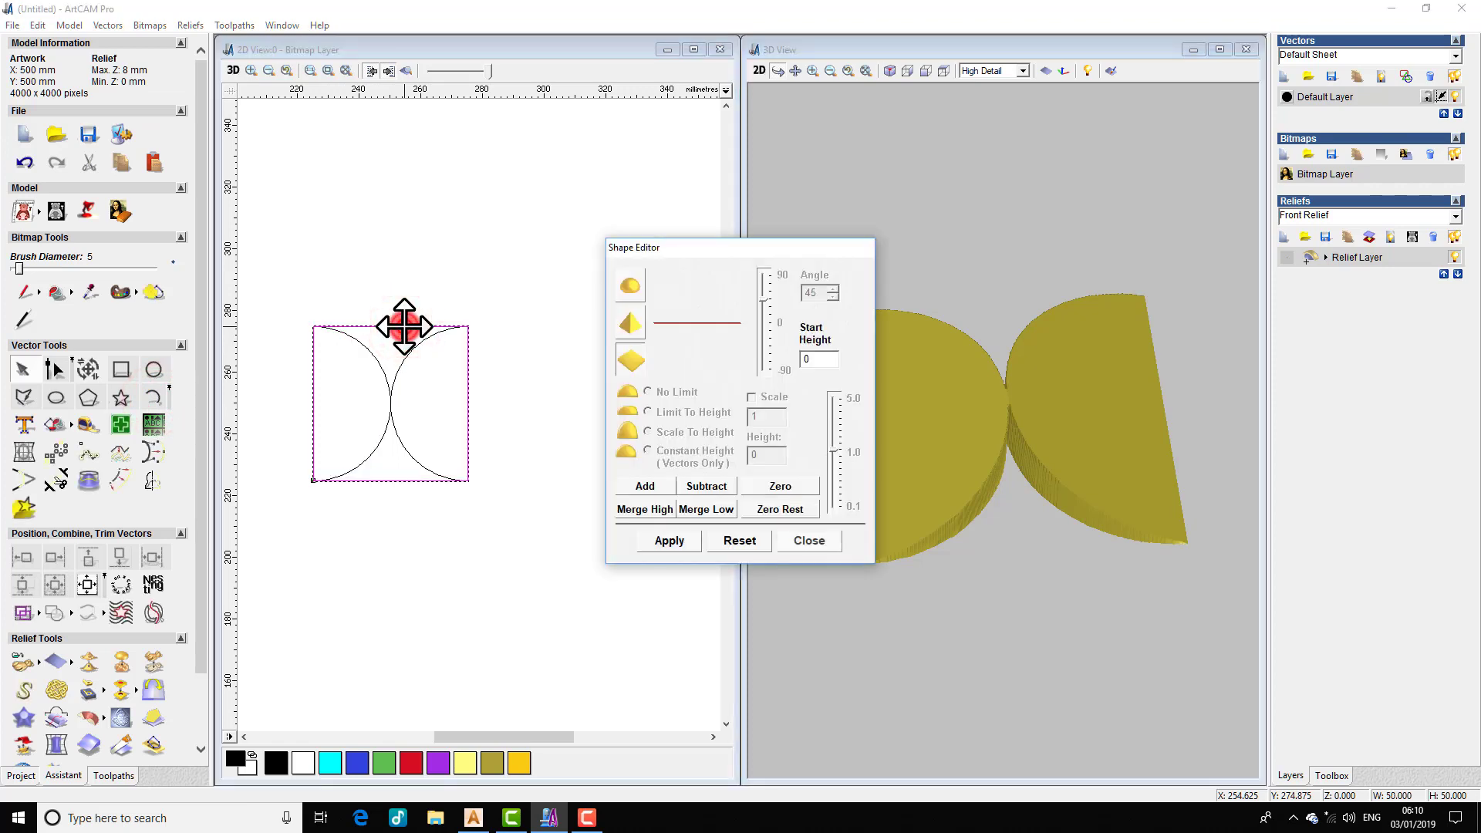
click(820, 359)
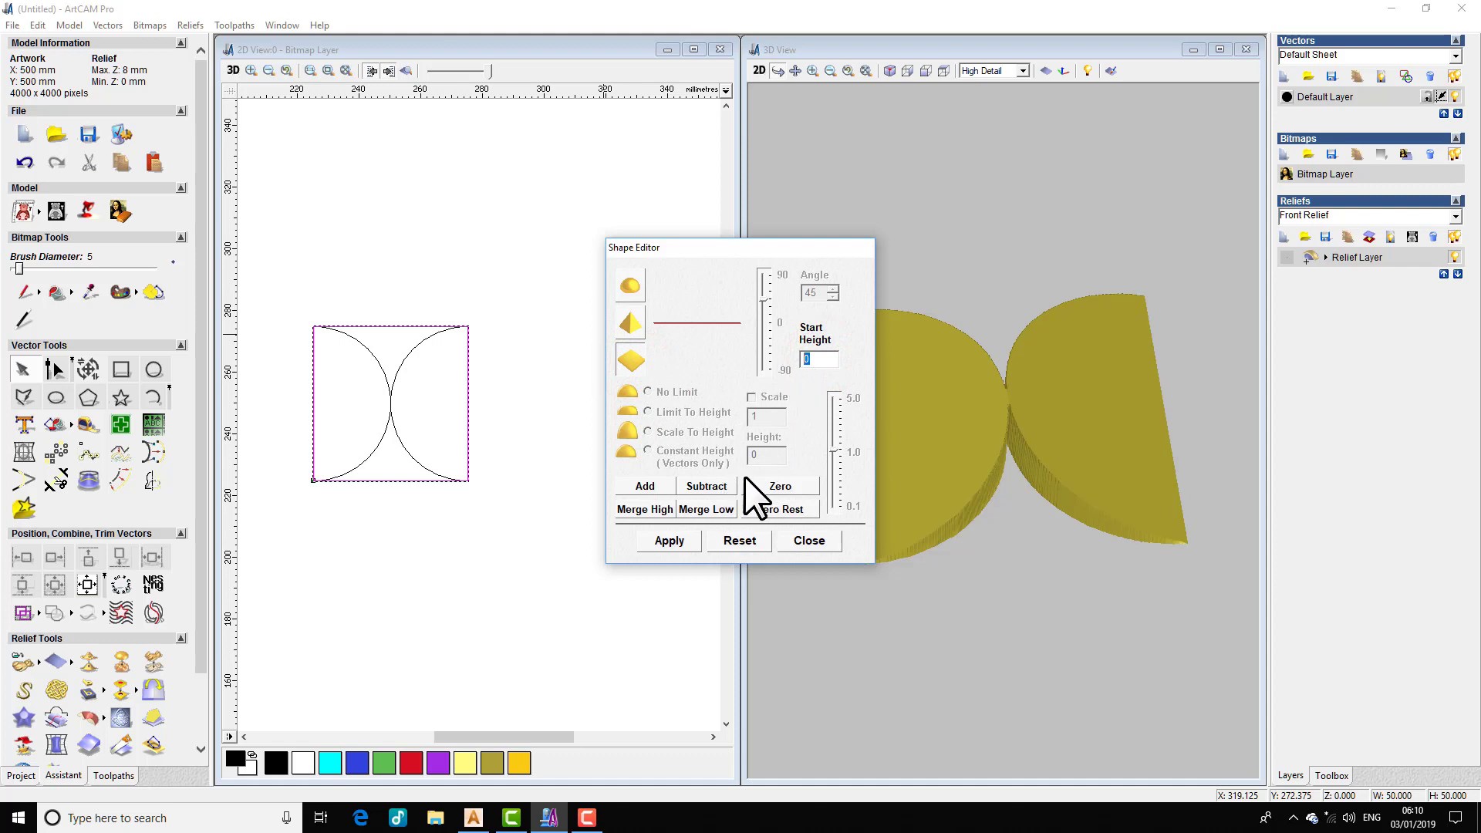
text(0.1)
click(645, 510)
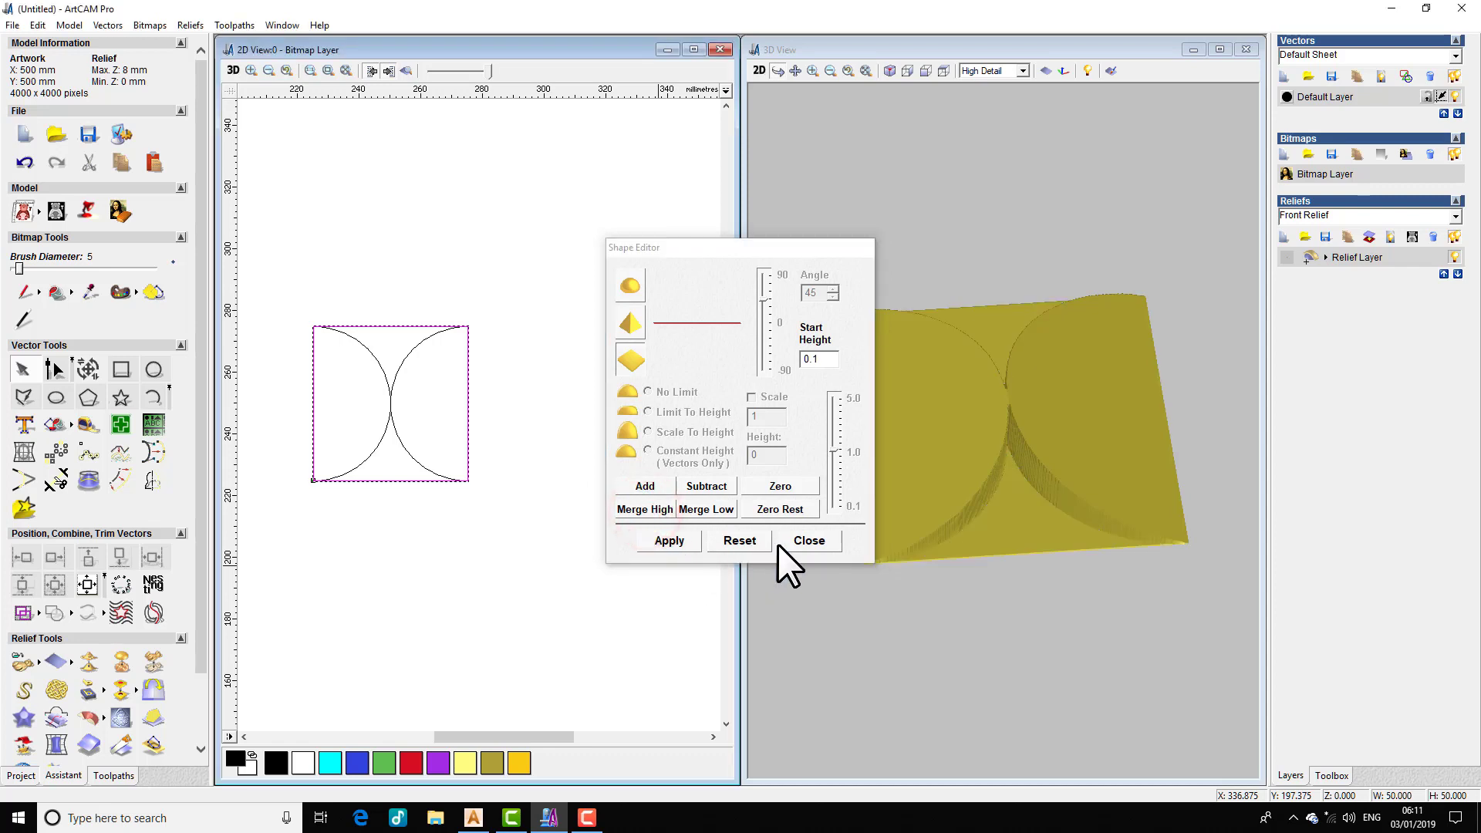
click(807, 540)
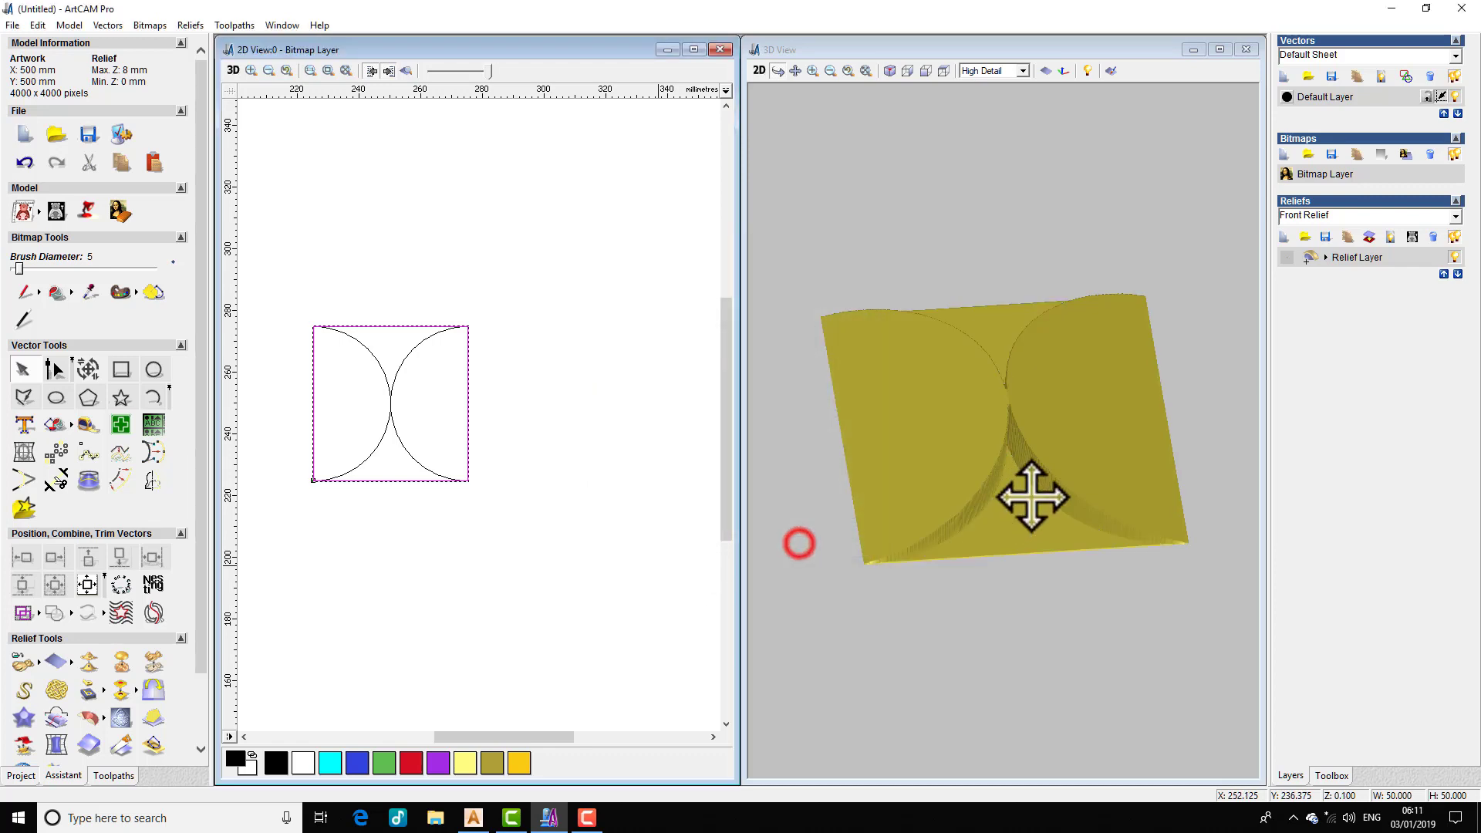
- Maximize the 3D view and smooth the whole relief layer with 2 smoothing passes
drag(1028, 499, 727, 566)
scroll(717, 555, down, 5)
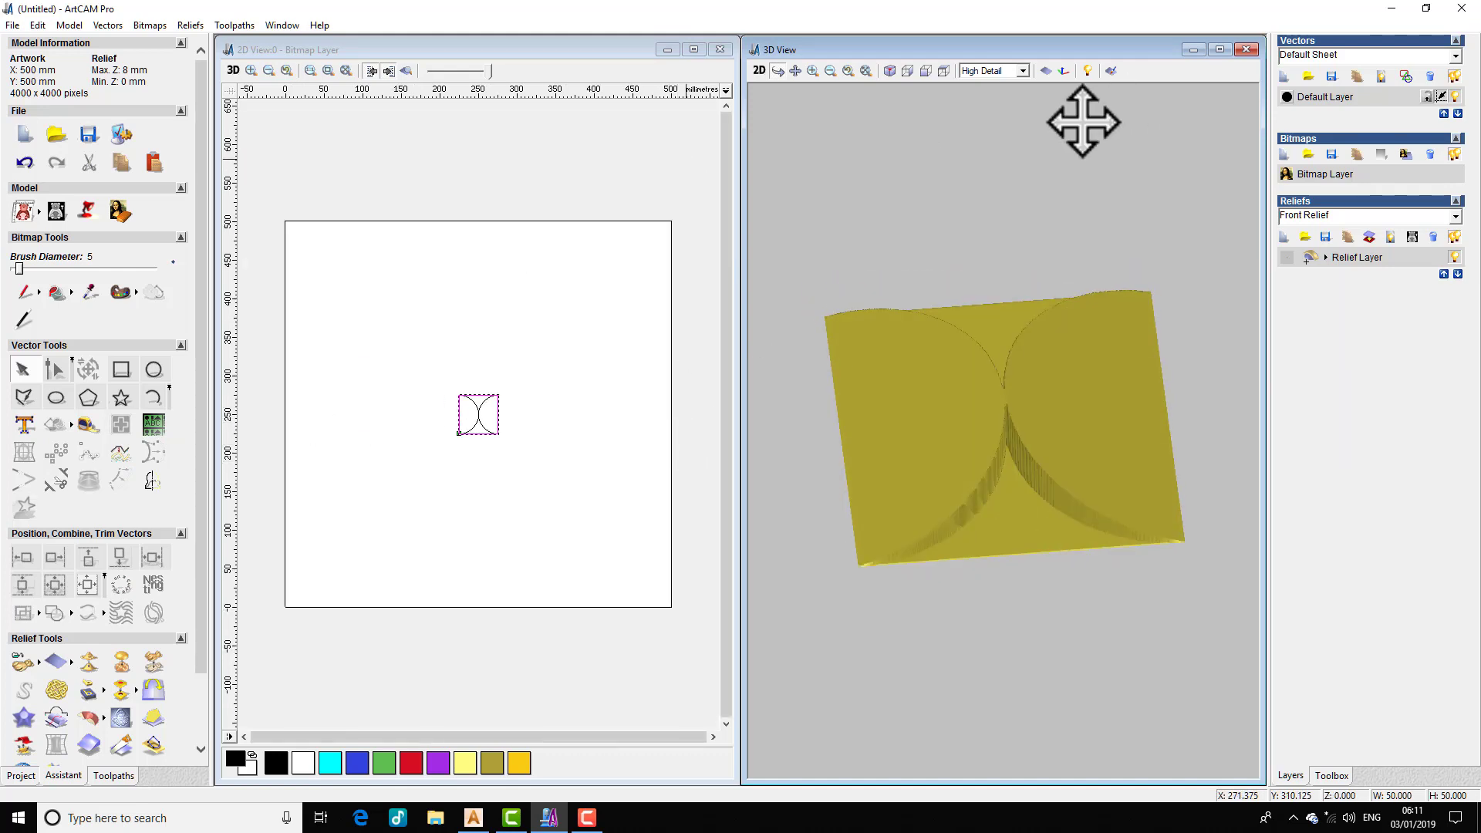
click(1218, 49)
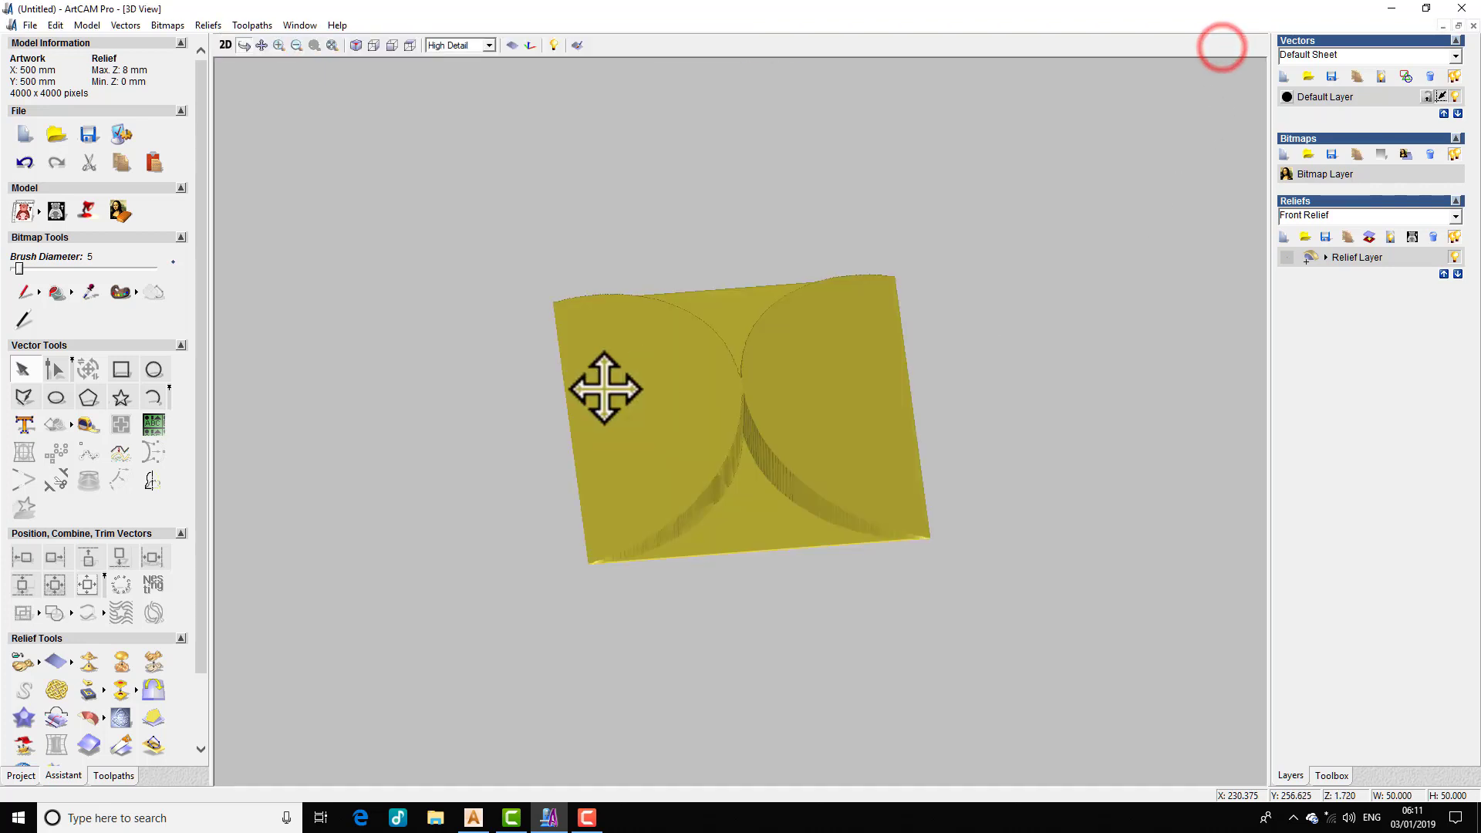
scroll(766, 524, up, 3)
drag(761, 535, 727, 410)
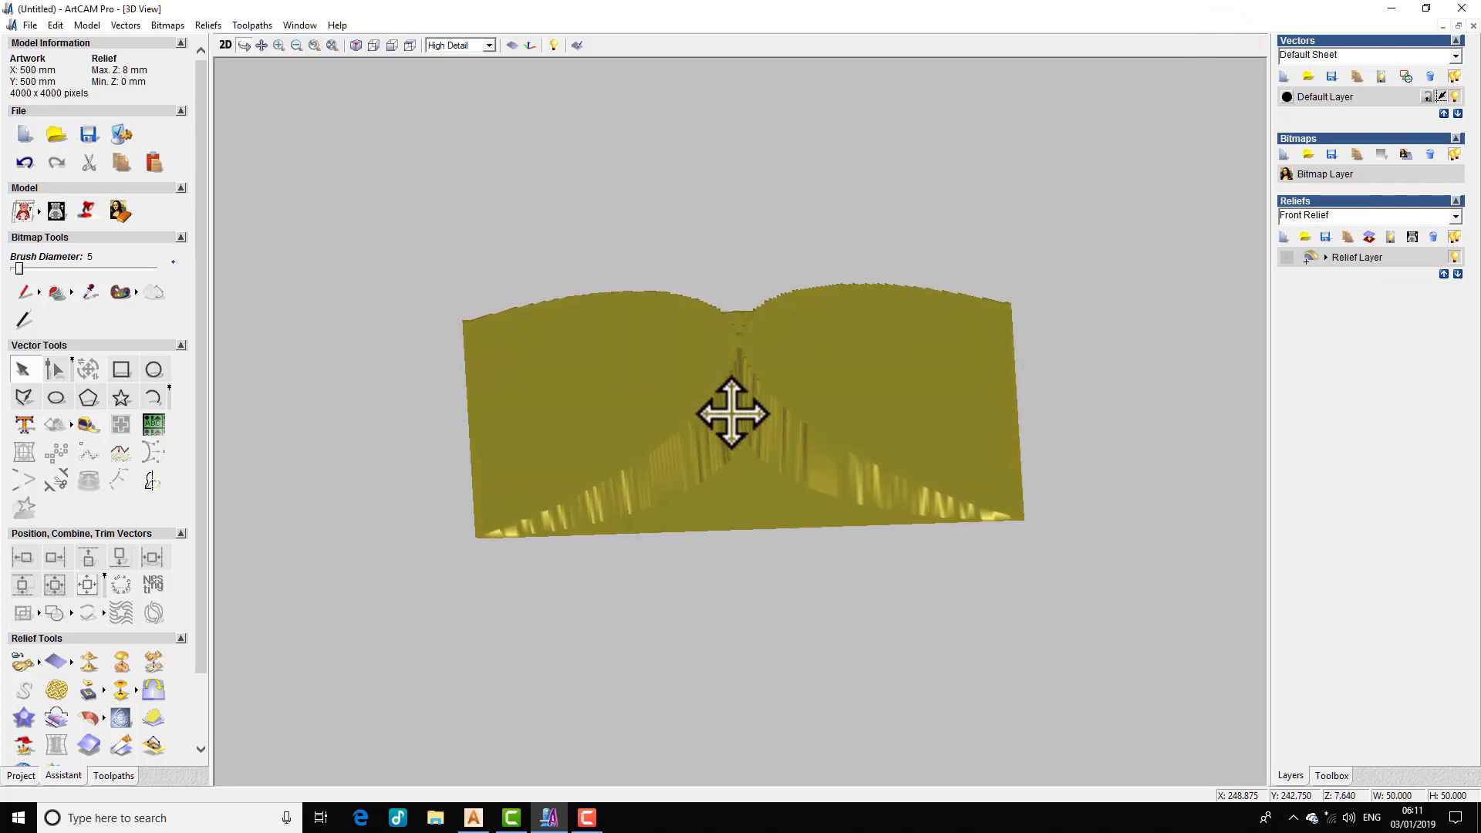
click(87, 663)
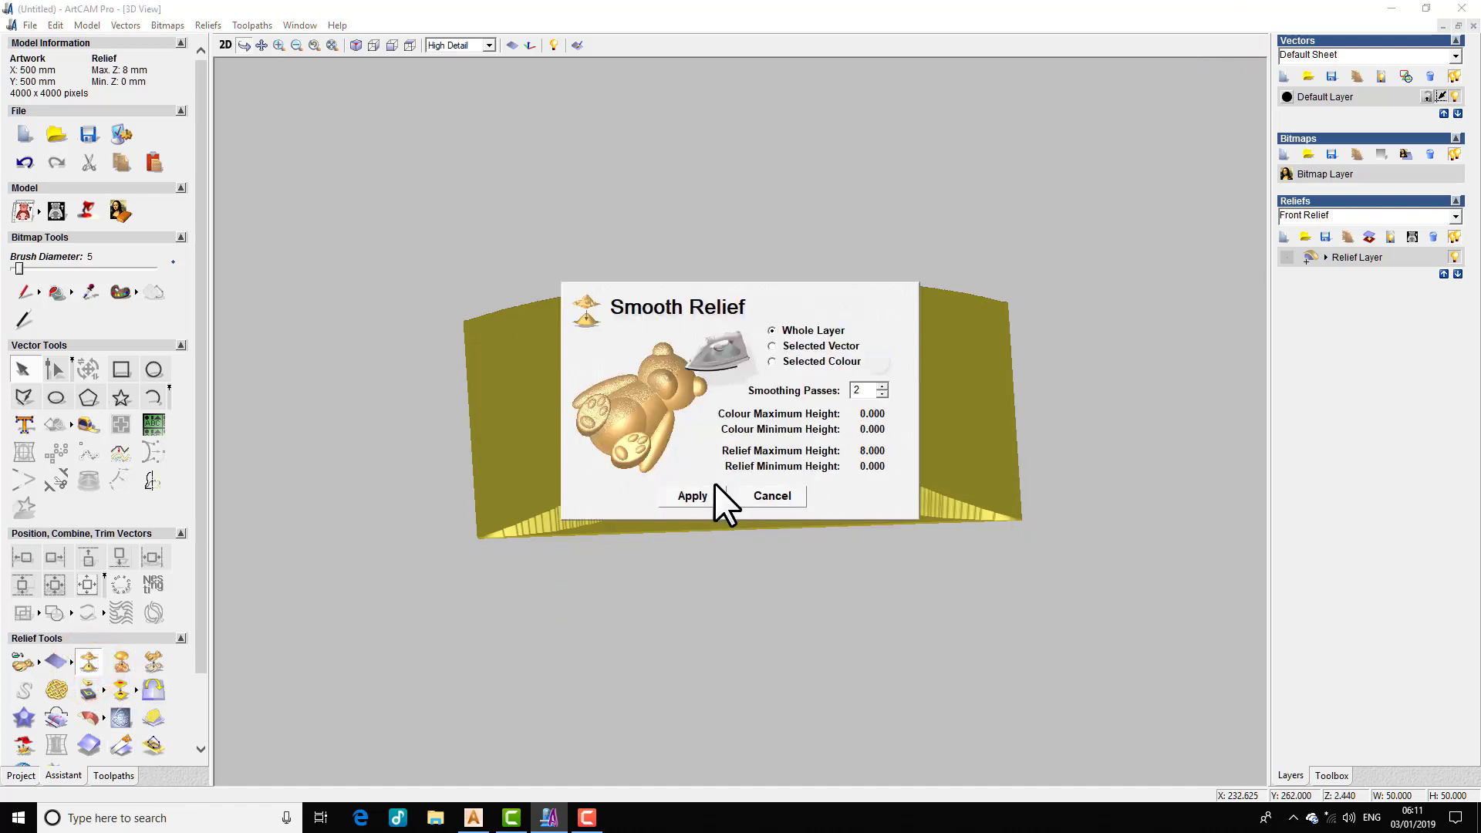
click(692, 496)
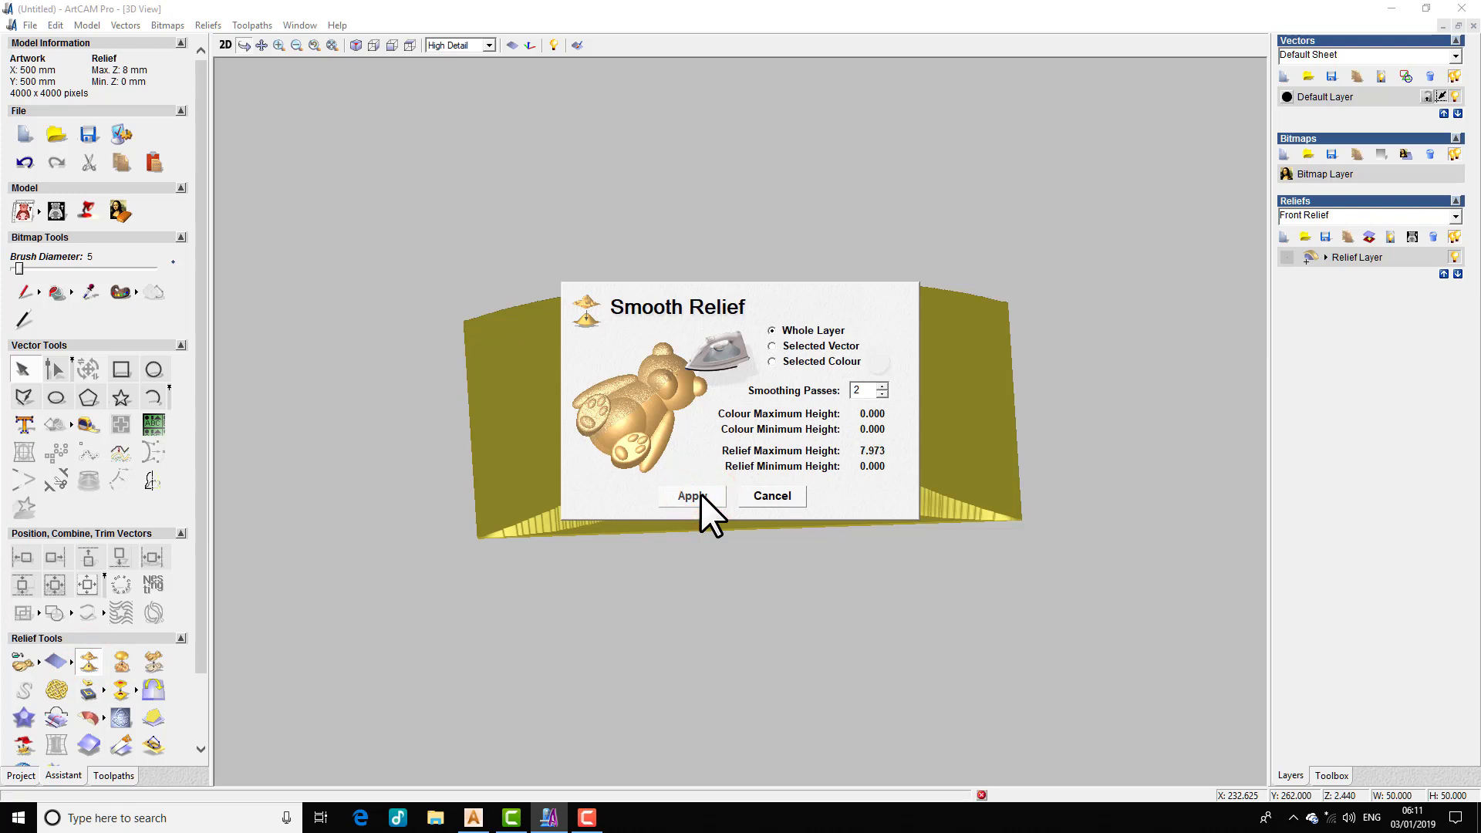
click(781, 496)
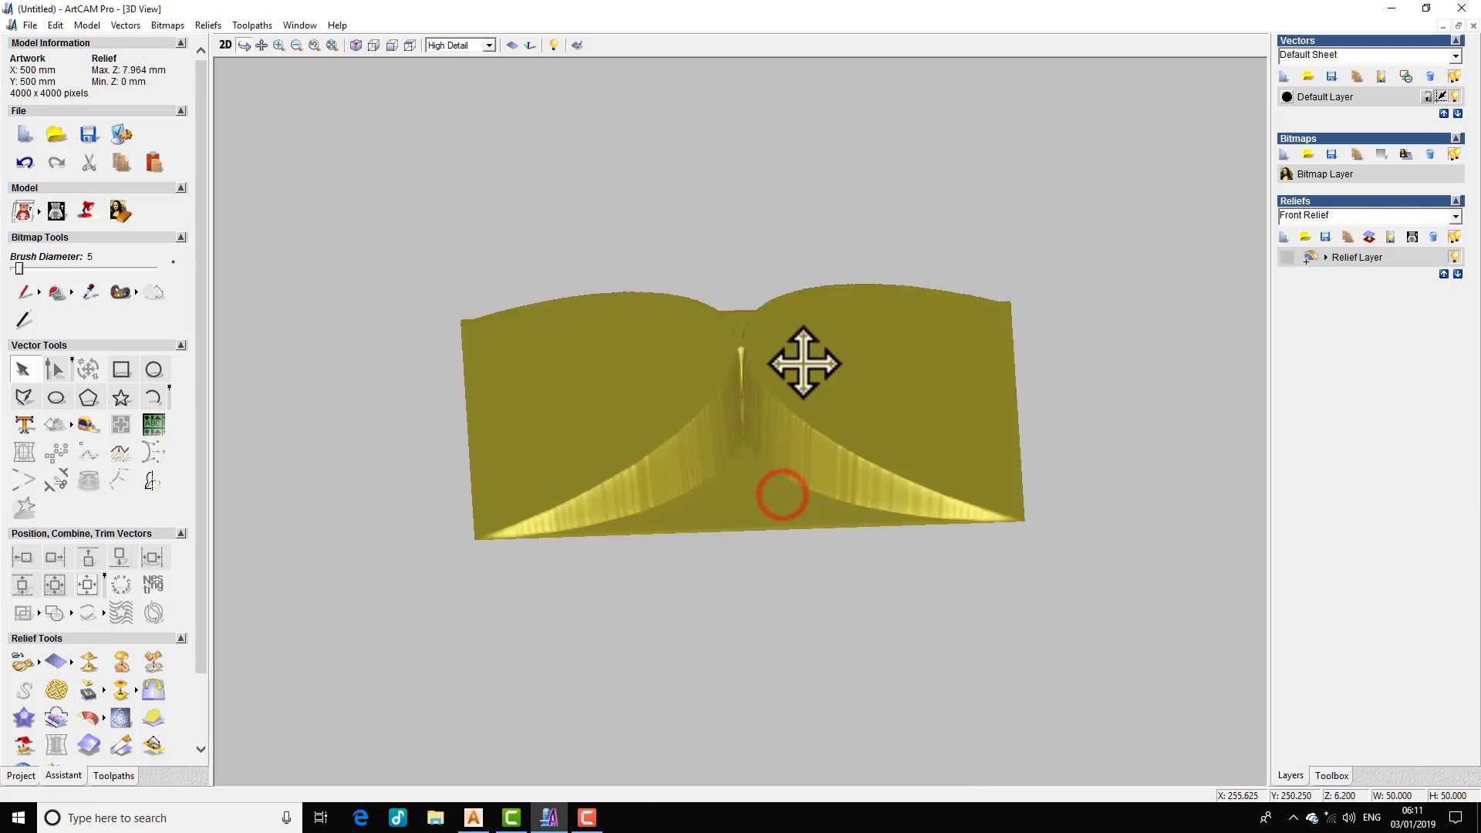
- Save the composite relief as an ArtCAM relief named T12 in the tri folder
mouse_move(800, 364)
mouse_down()
mouse_move(820, 513)
mouse_move(833, 496)
mouse_up()
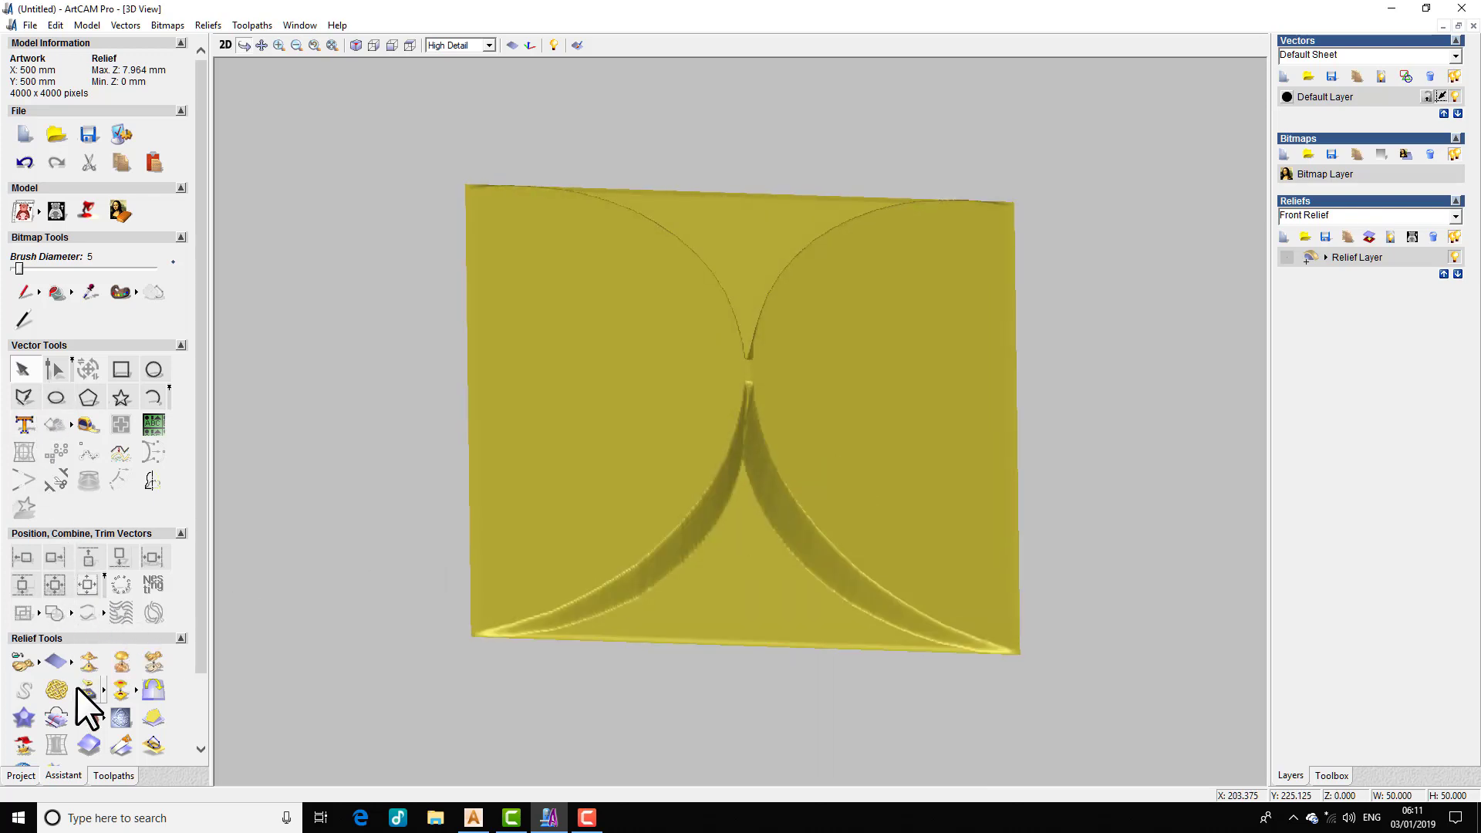
click(41, 660)
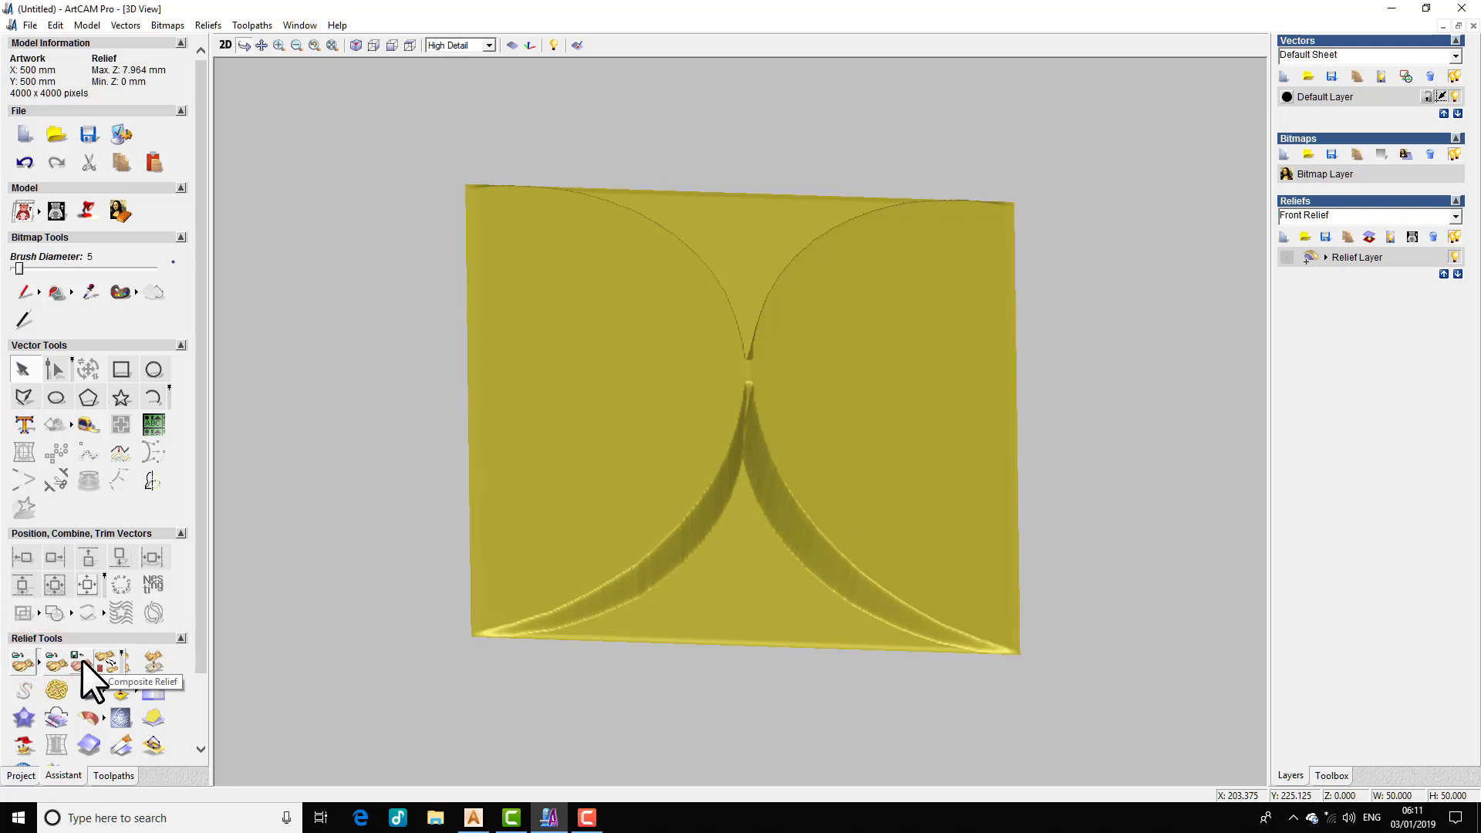
click(82, 659)
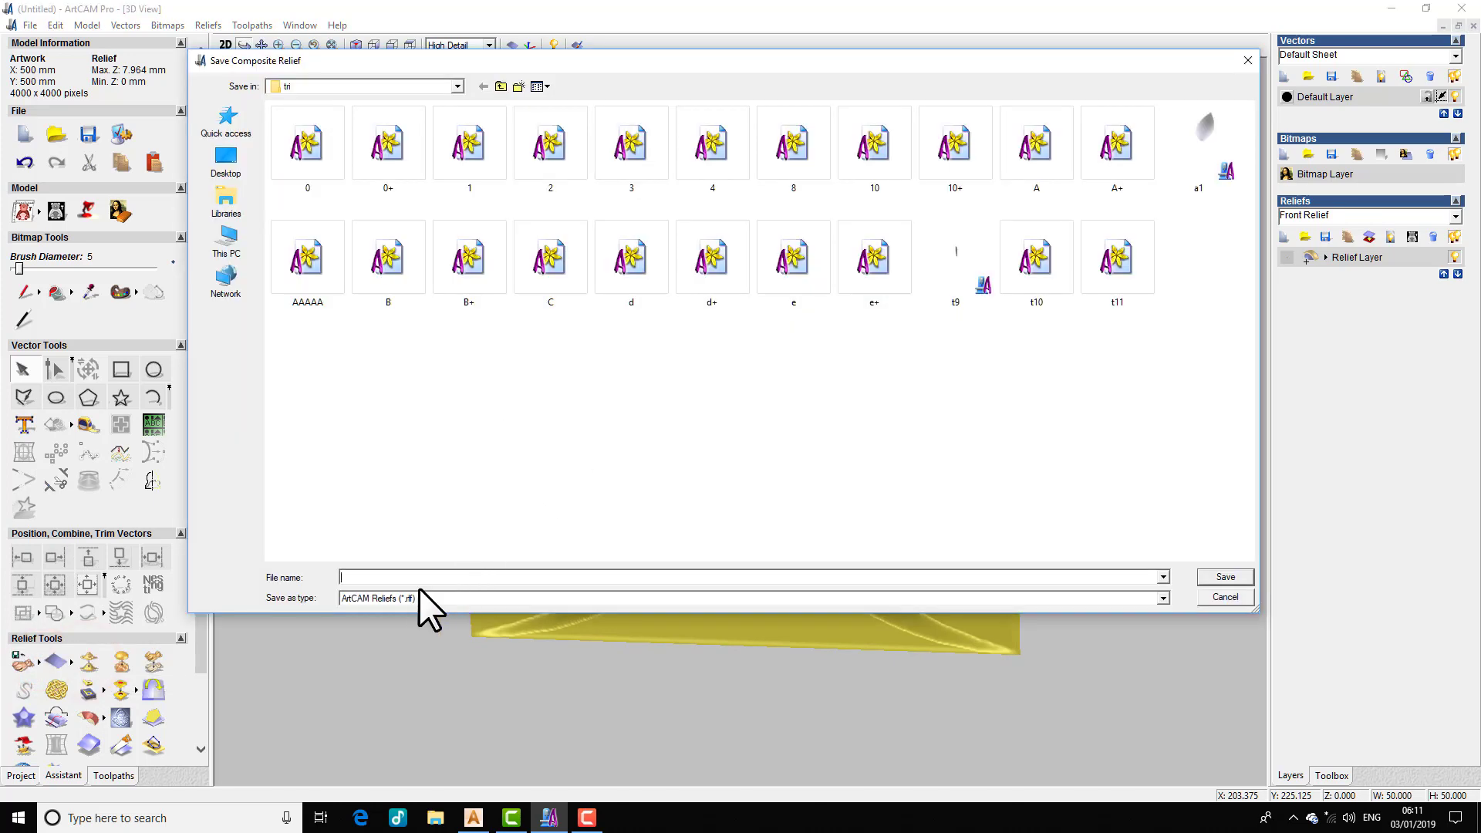
text(T132)
key(BackSpace)
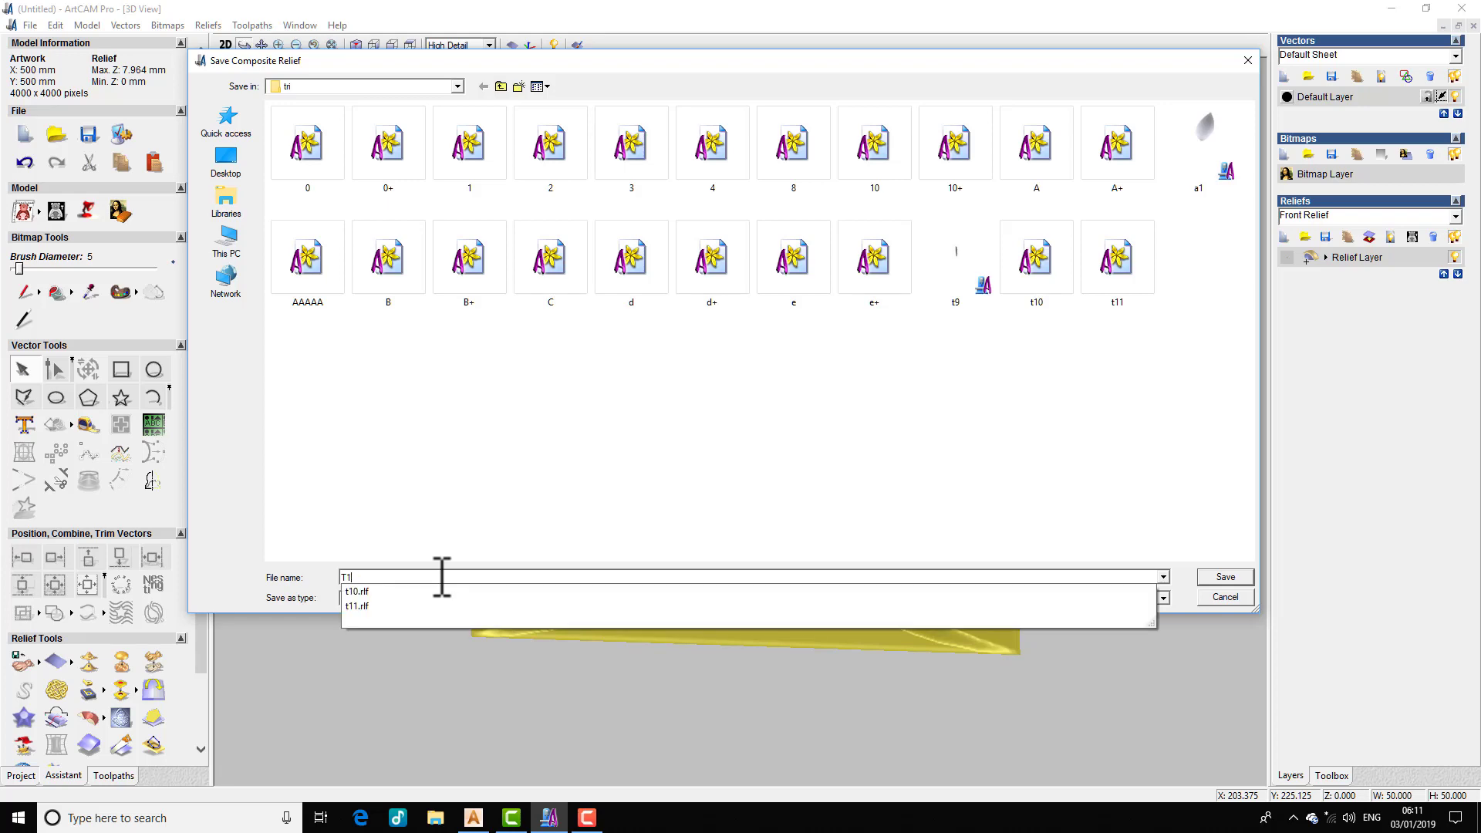
text(2)
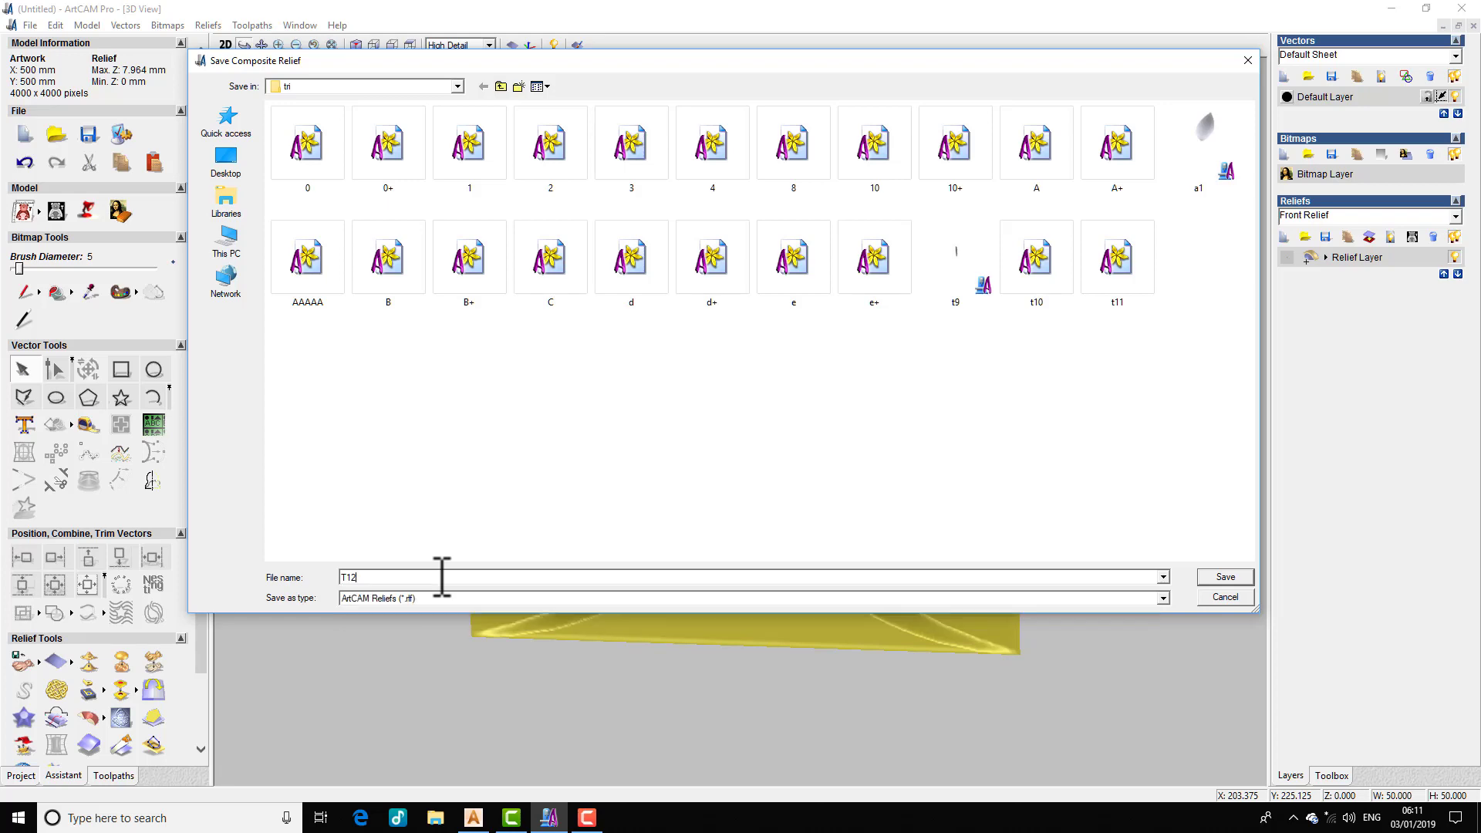
click(1230, 575)
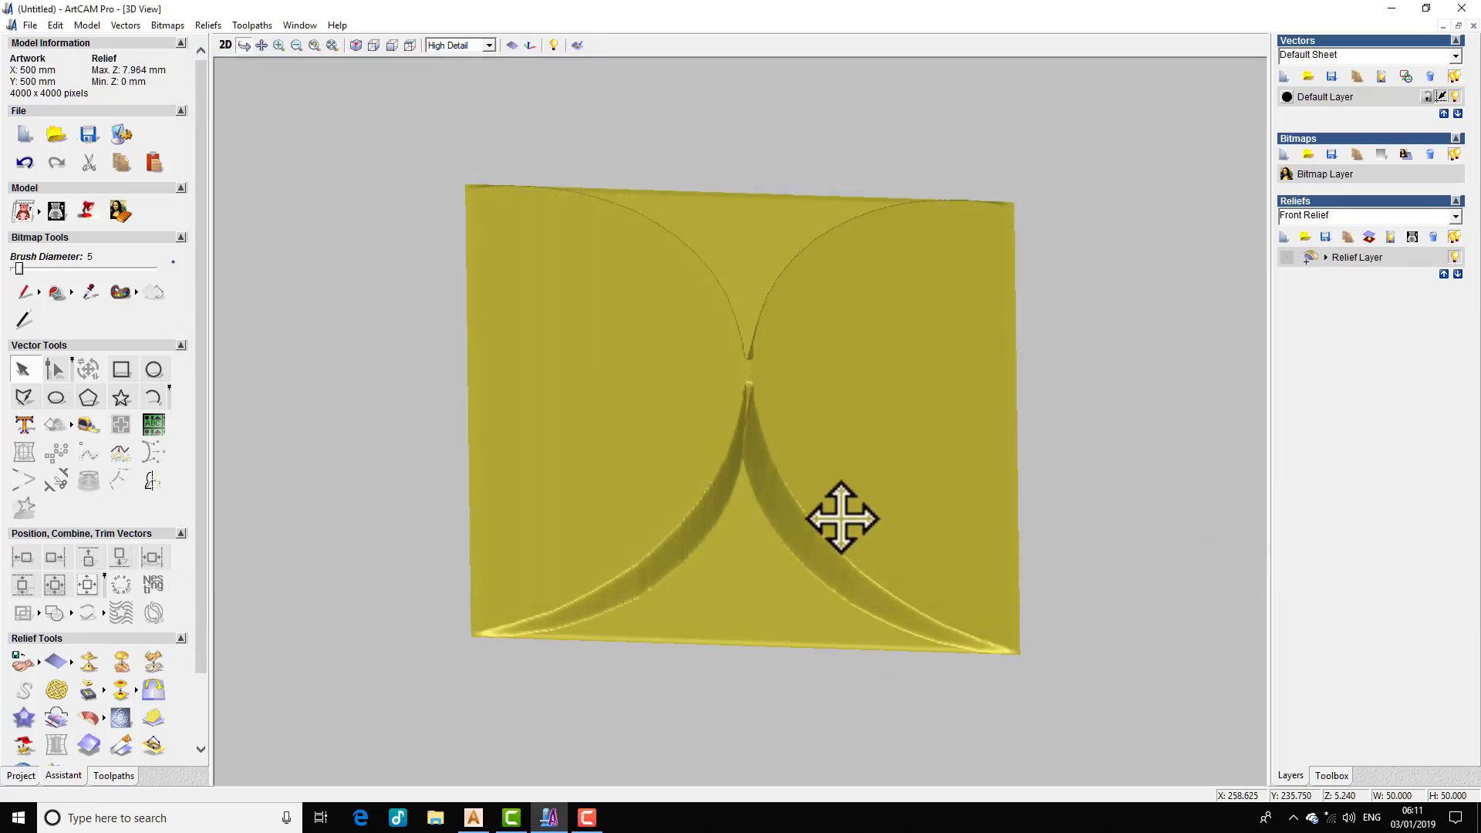
- Create a new 500 x 500 mm model at 4000 x 4000 points and maximize its 2D view
scroll(725, 443, down, 3)
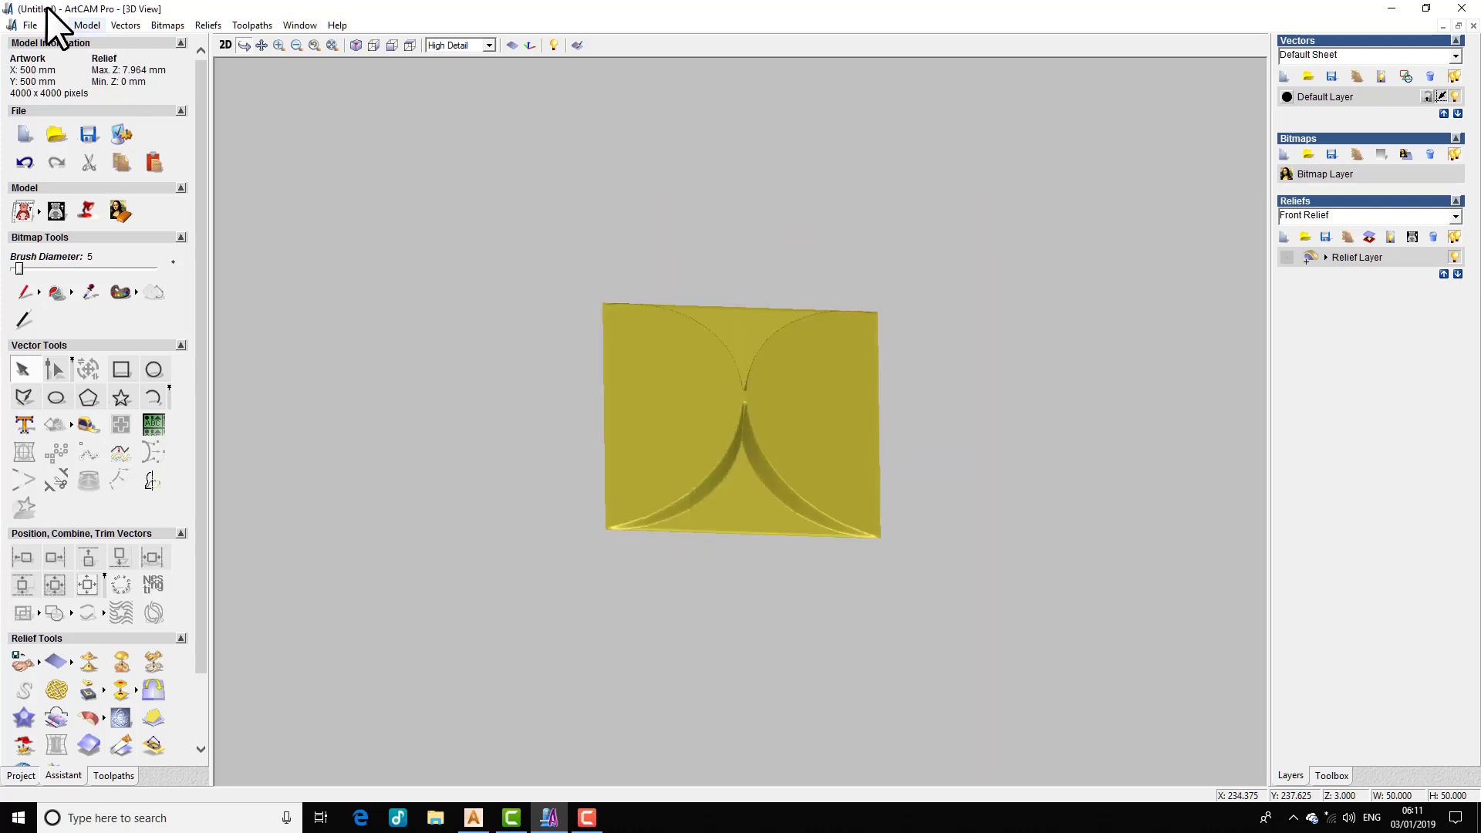
click(28, 25)
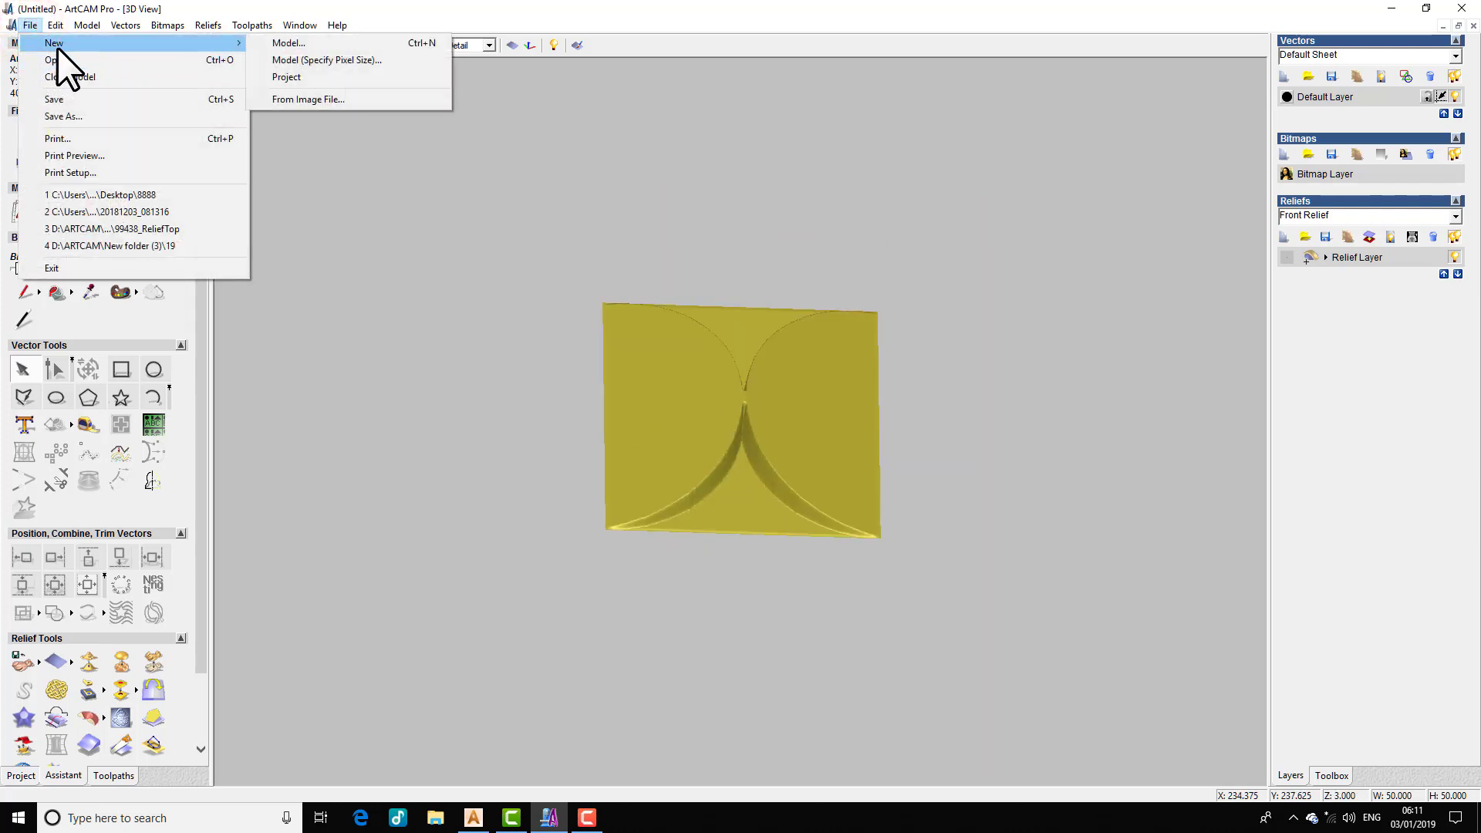
click(57, 44)
click(262, 42)
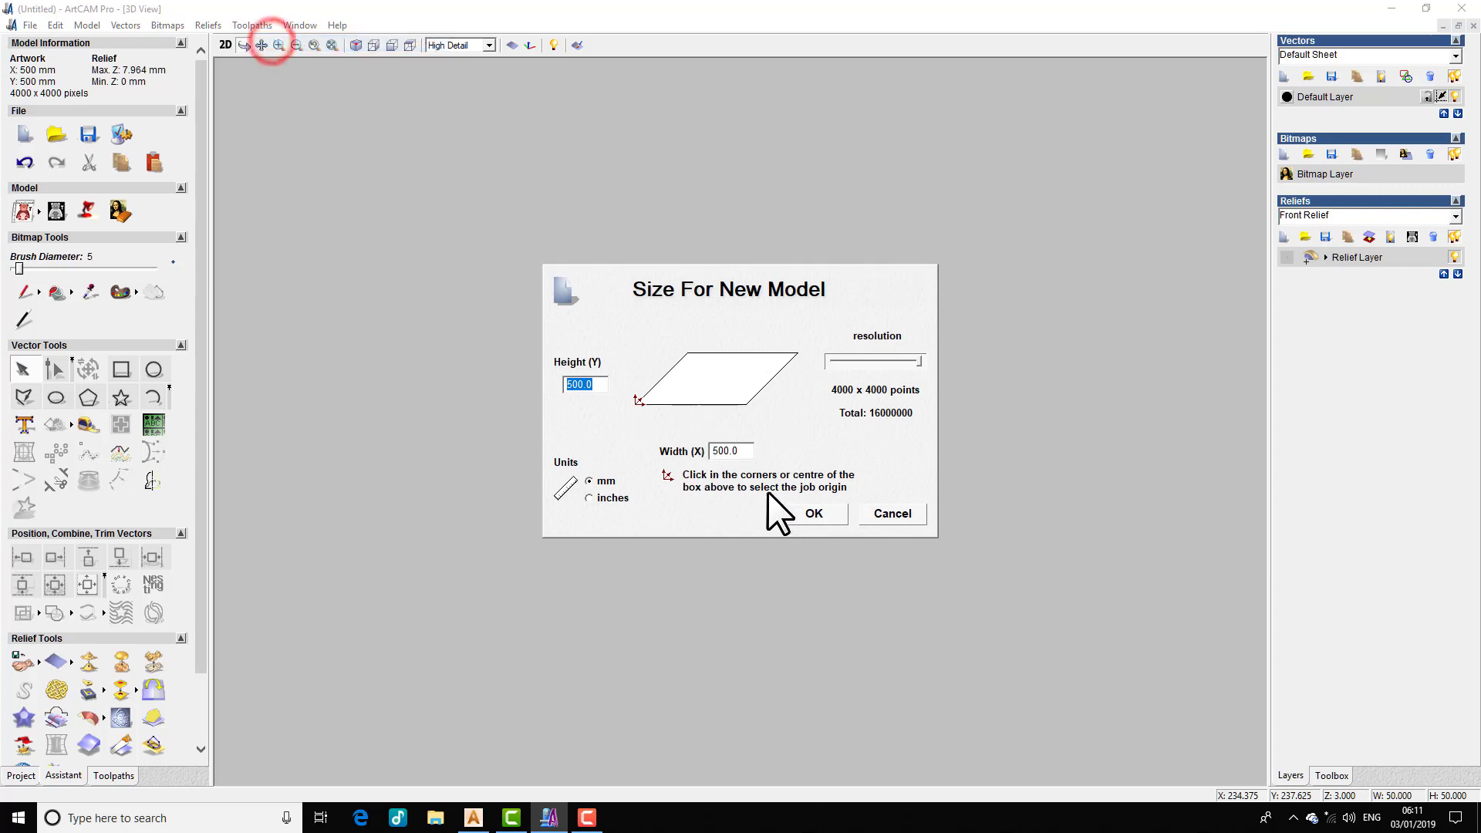
click(803, 513)
click(747, 441)
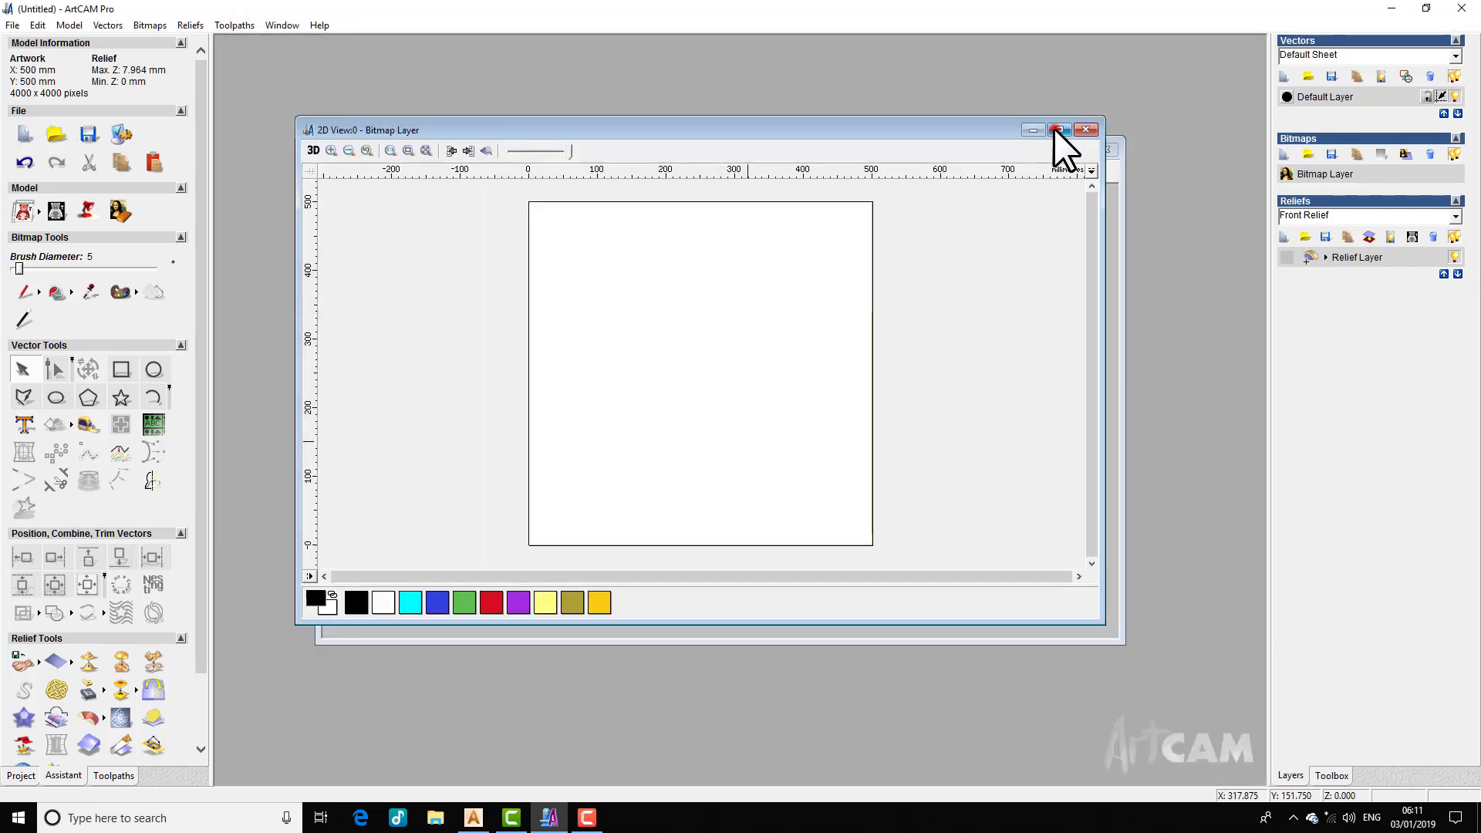
click(1054, 128)
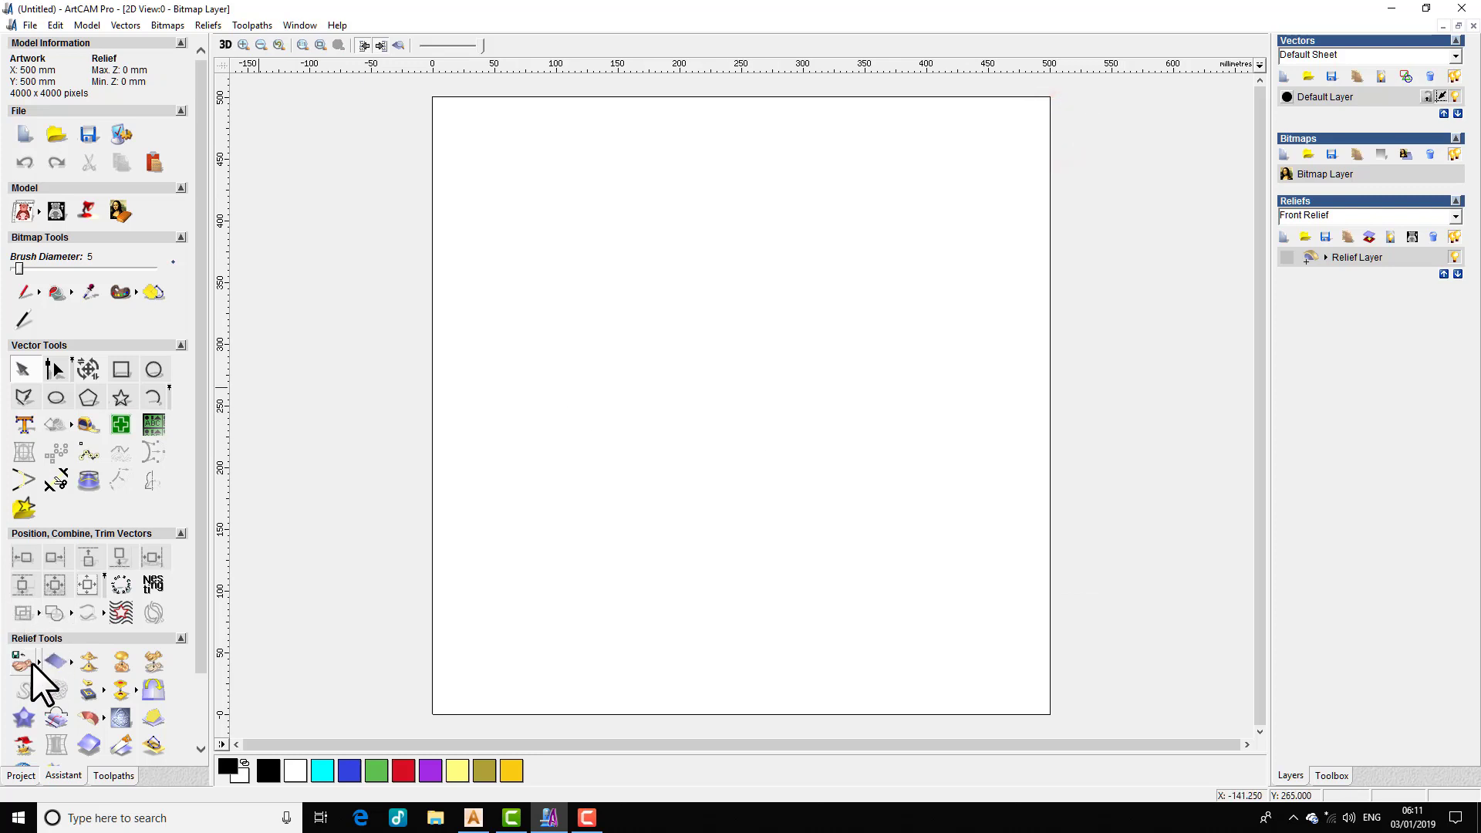
- Load the T12 relief for pasting and place it in the lower-left corner of the model area
click(37, 665)
click(48, 661)
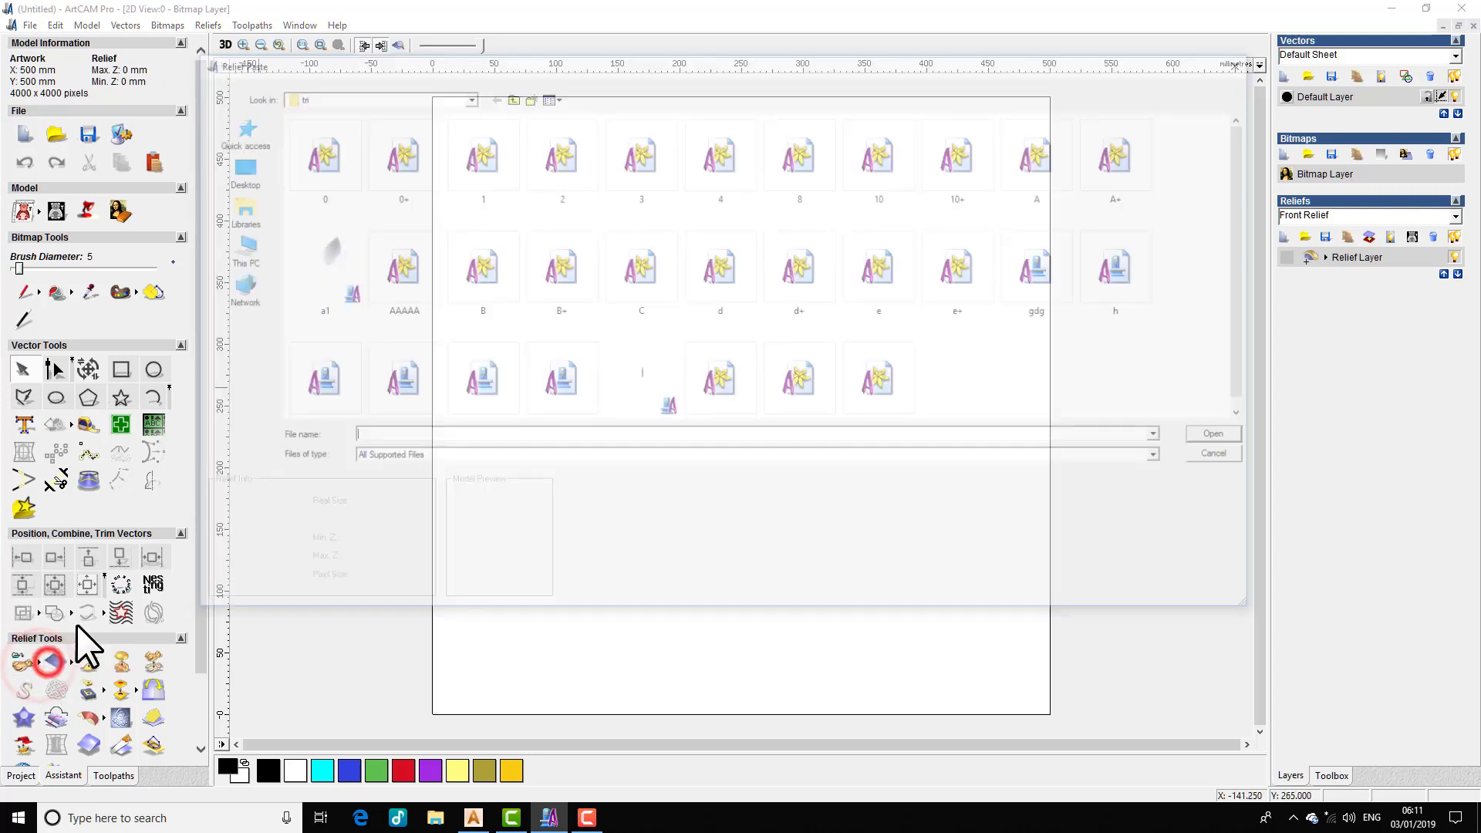
click(898, 391)
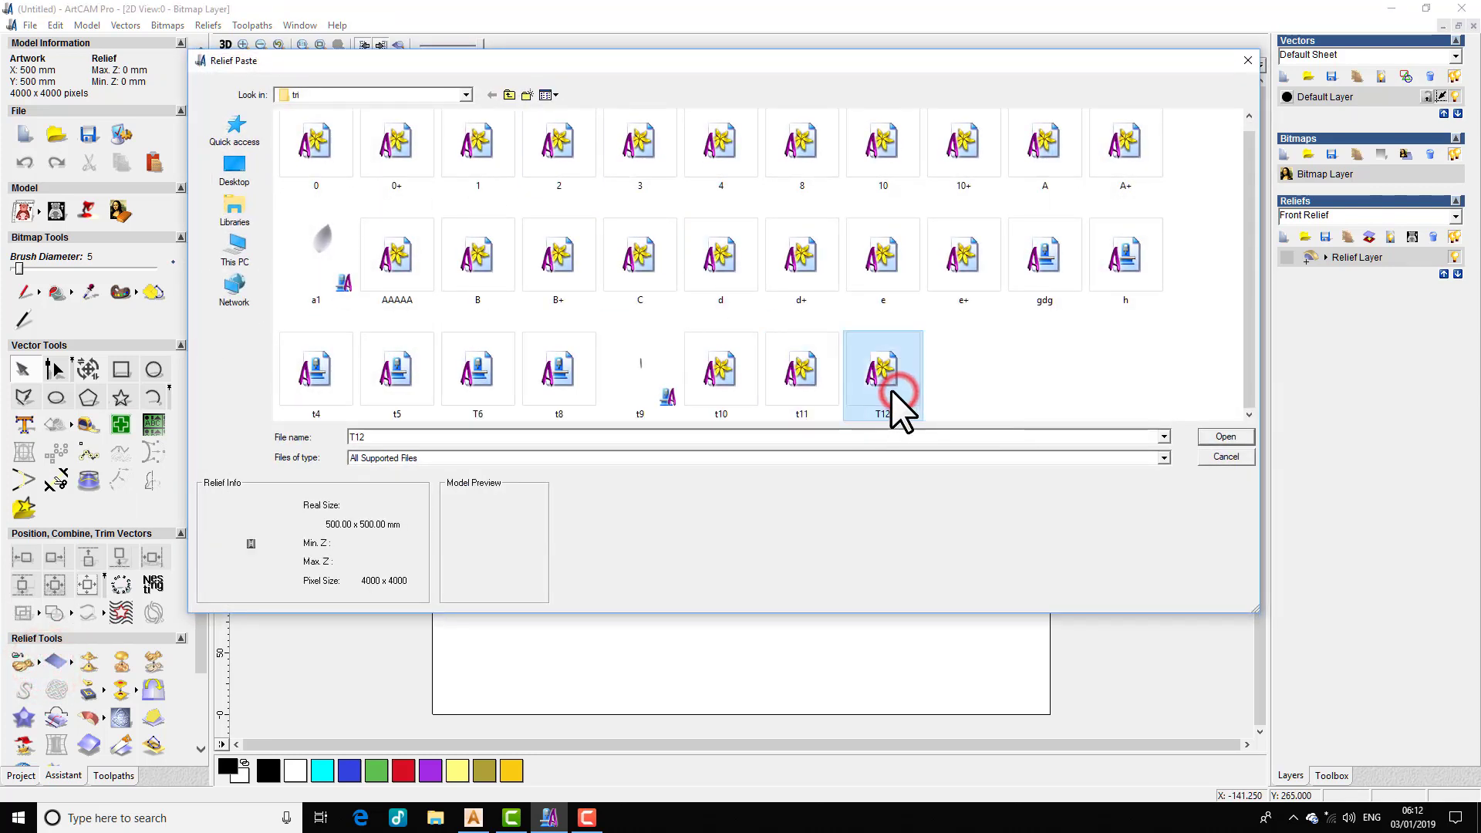
click(1227, 436)
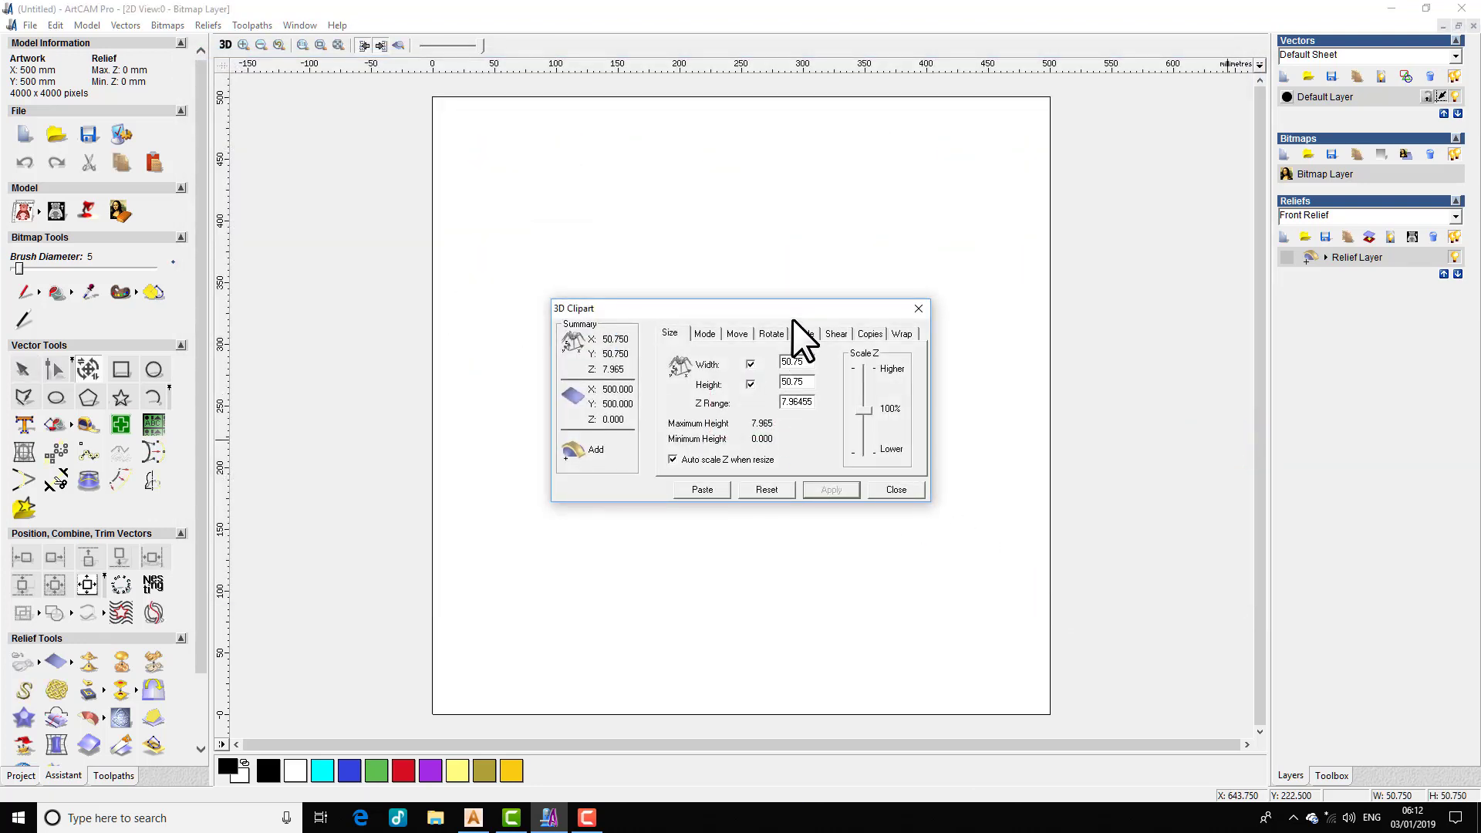
drag(789, 307, 1121, 223)
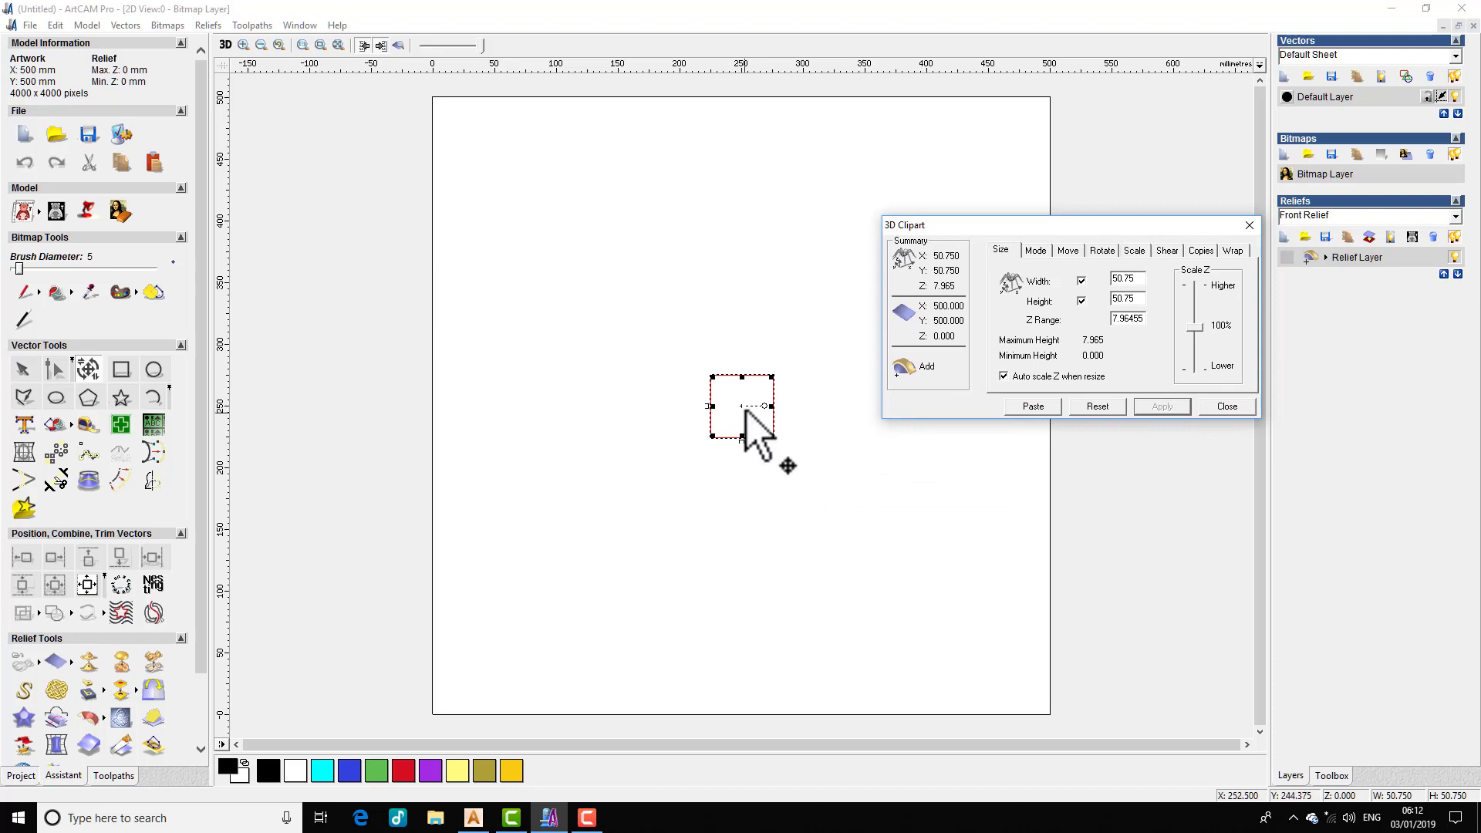
drag(742, 405, 463, 685)
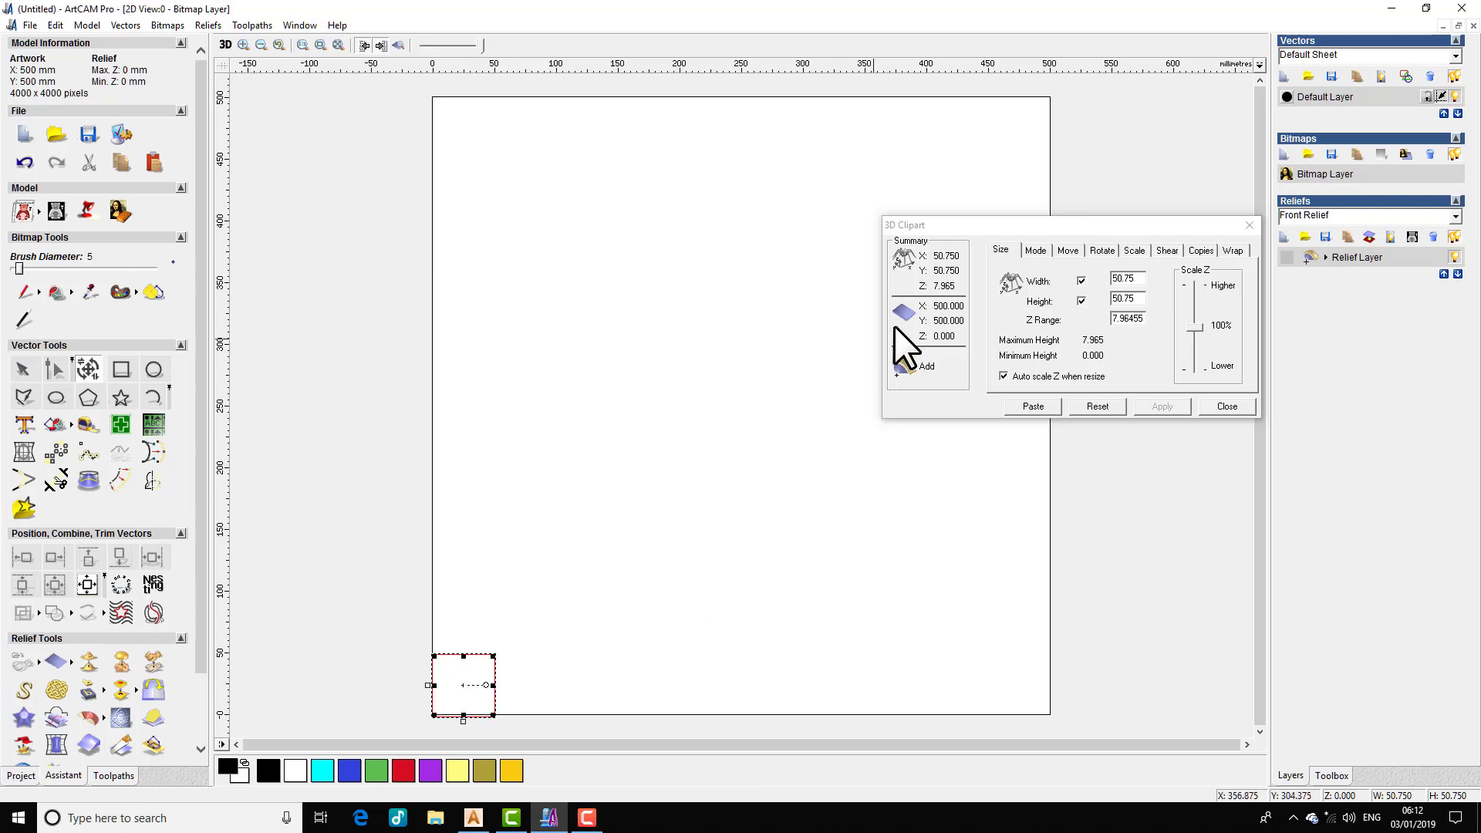
- Set the T12 relief's paste mode to Merge Highest and its copy method to Copy Linear
drag(1094, 226, 517, 129)
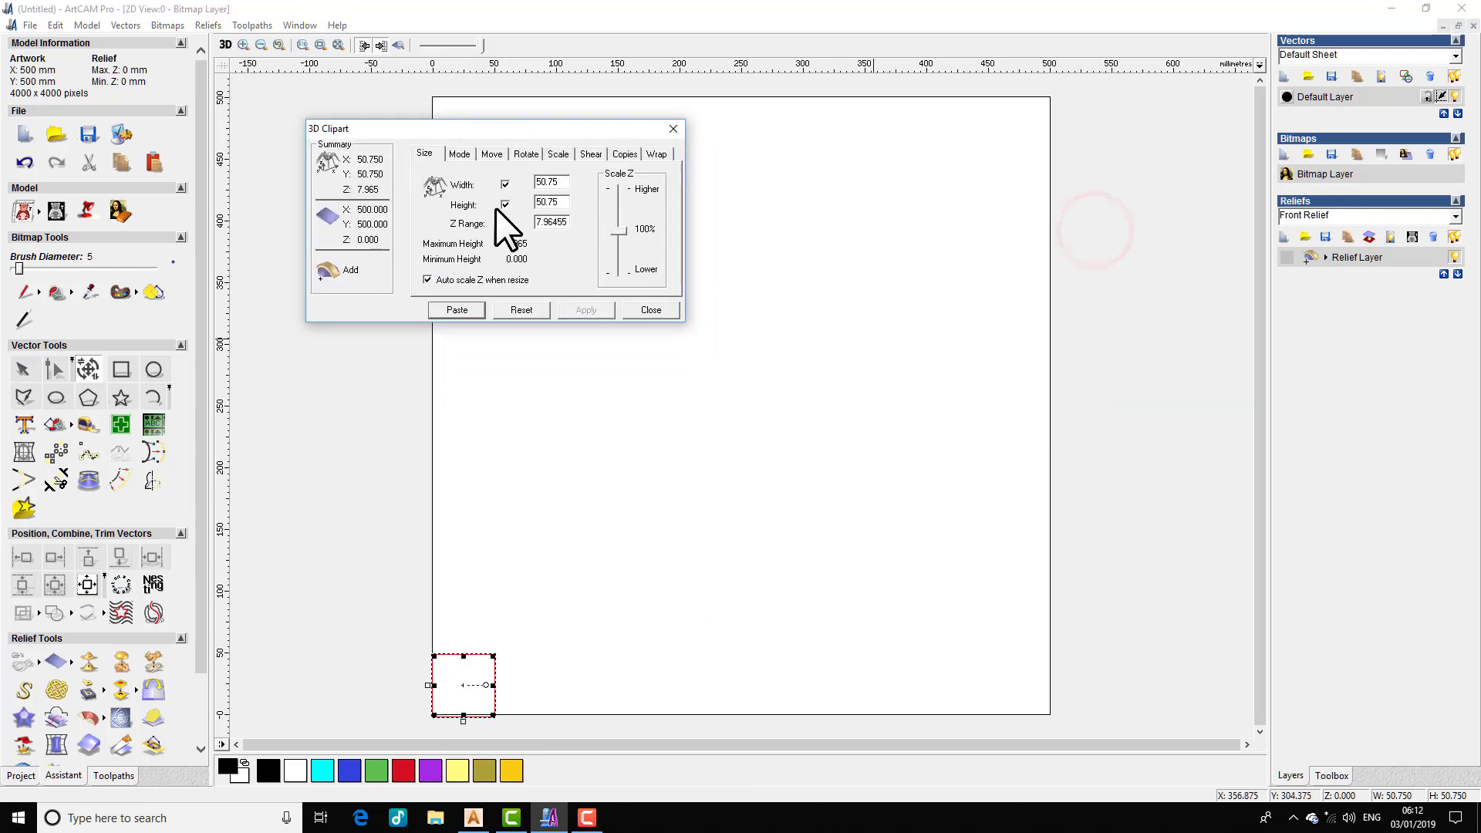
click(460, 154)
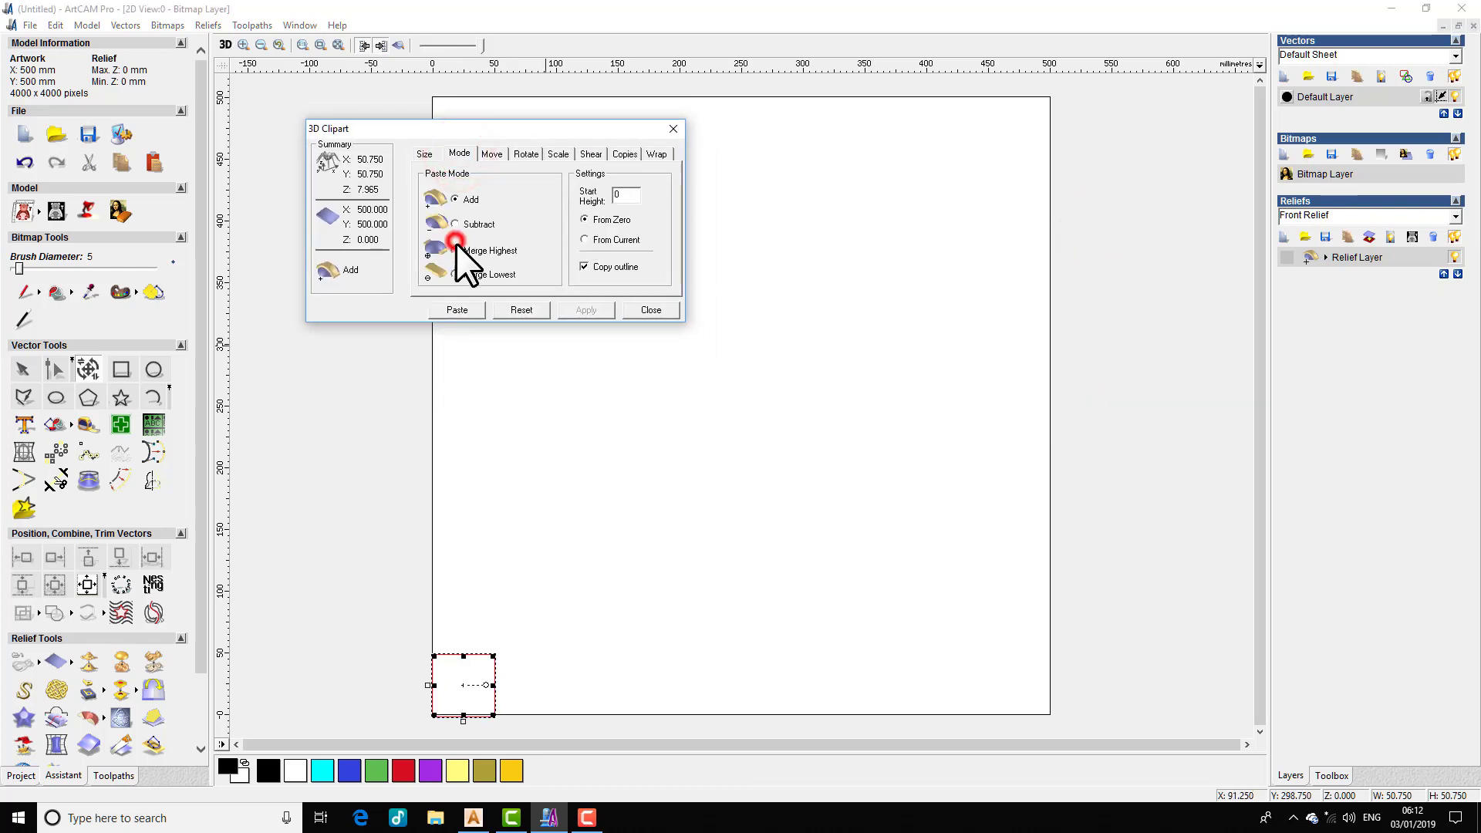
click(455, 245)
click(526, 152)
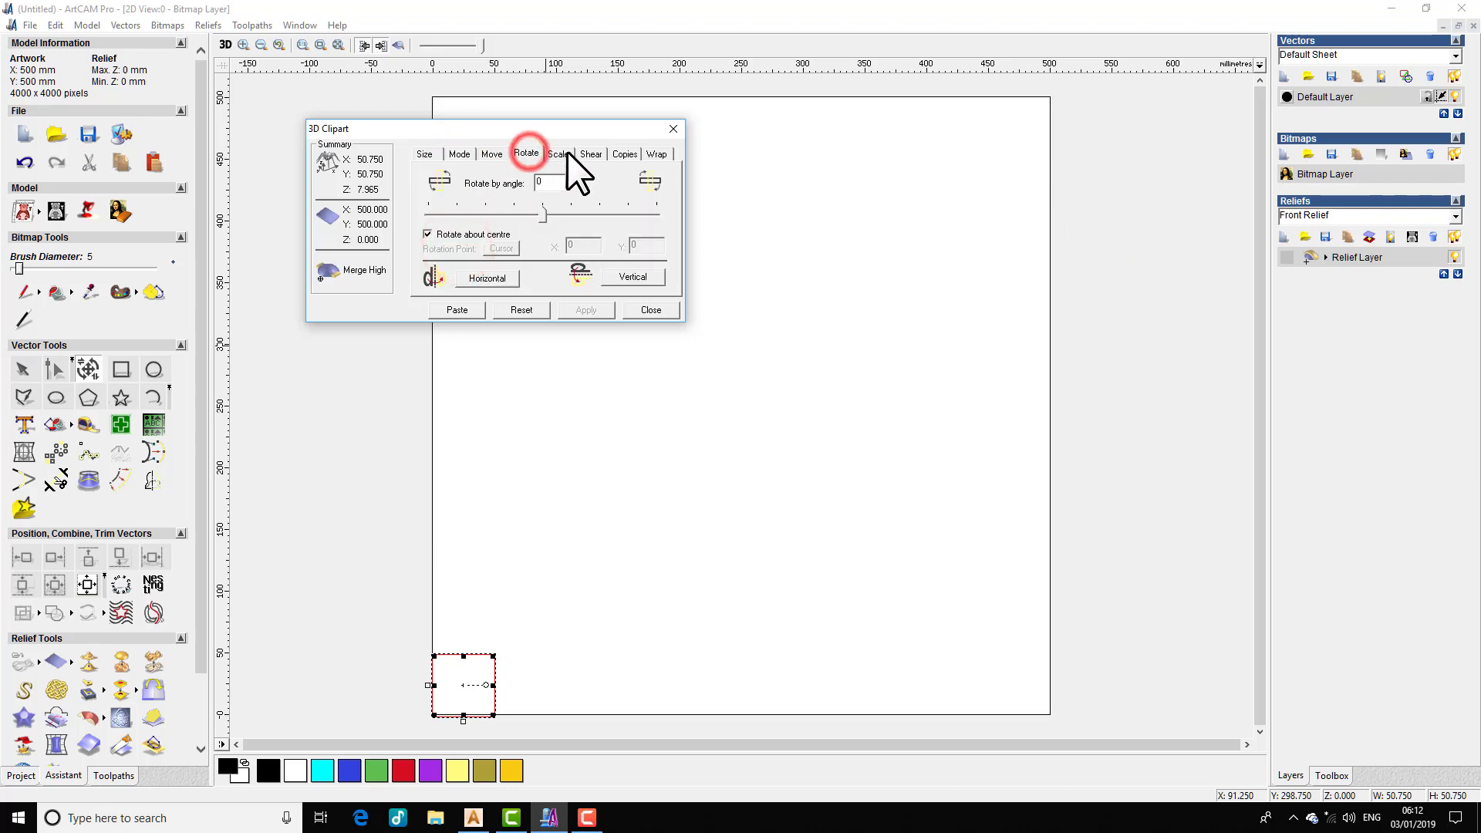
click(623, 154)
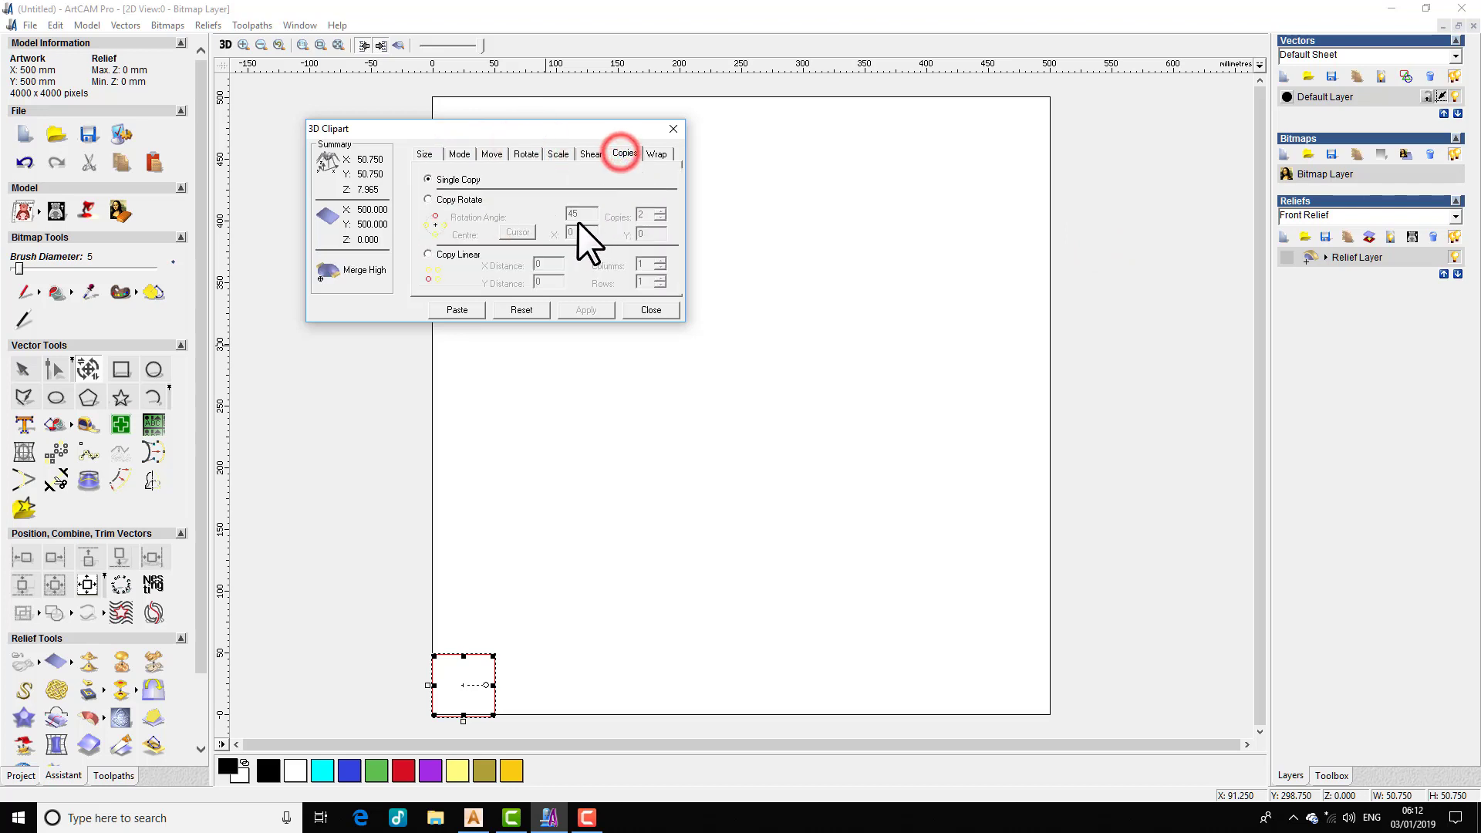
click(428, 253)
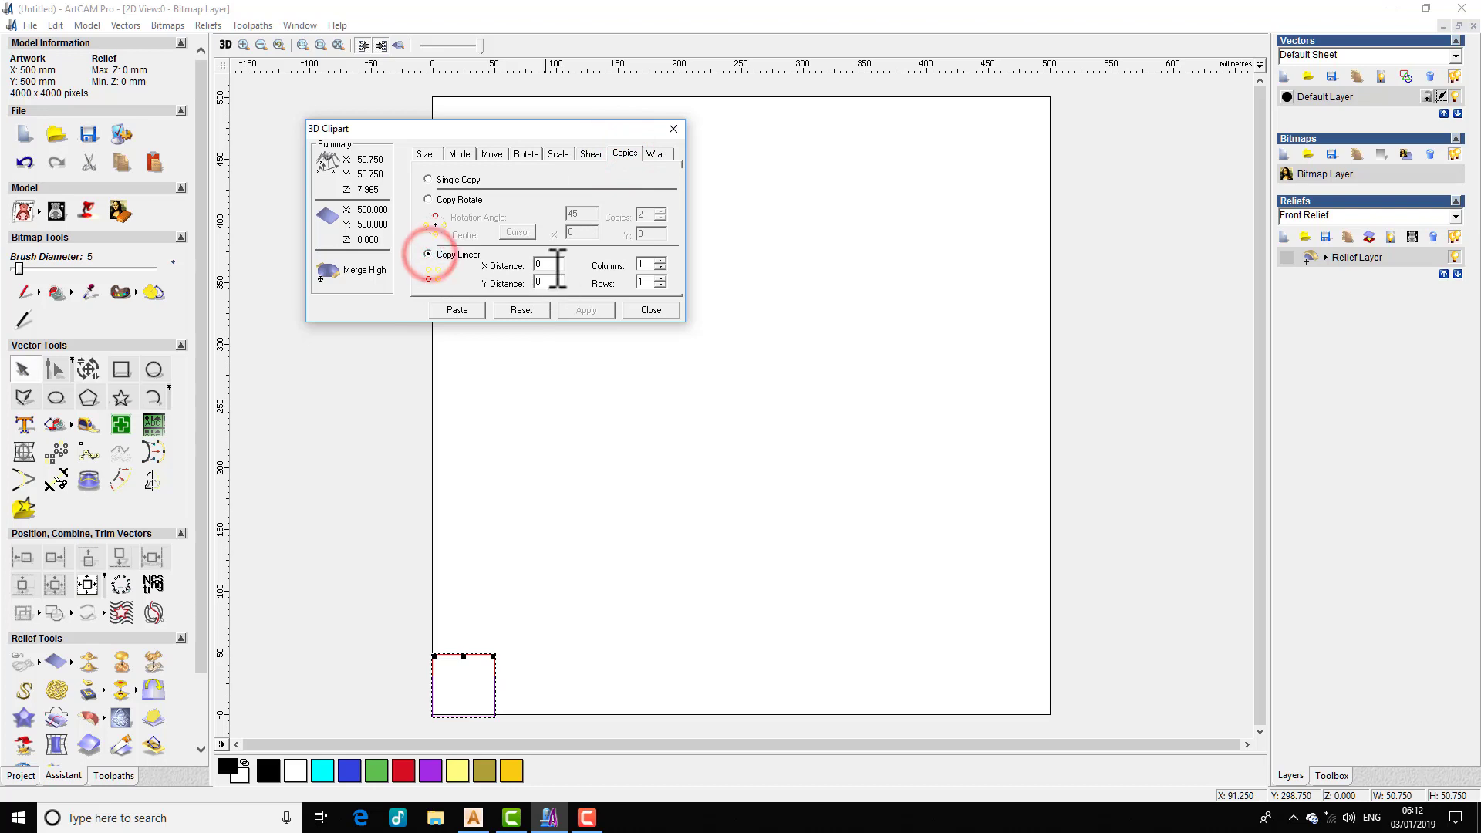
- Paste the T12 relief with Merge Highest as a linear row of 5 columns, 100 mm apart in X
click(627, 153)
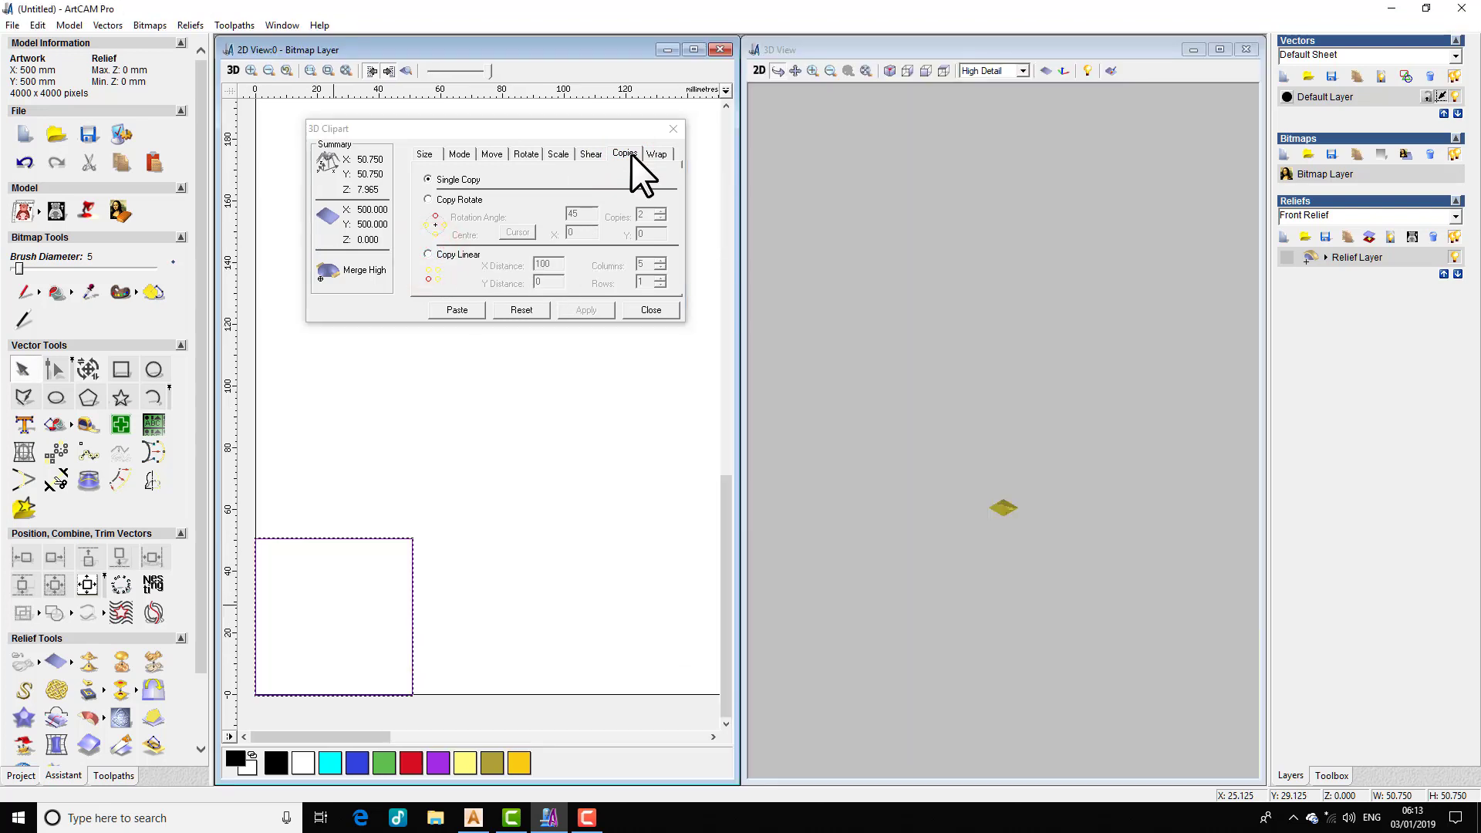
click(460, 154)
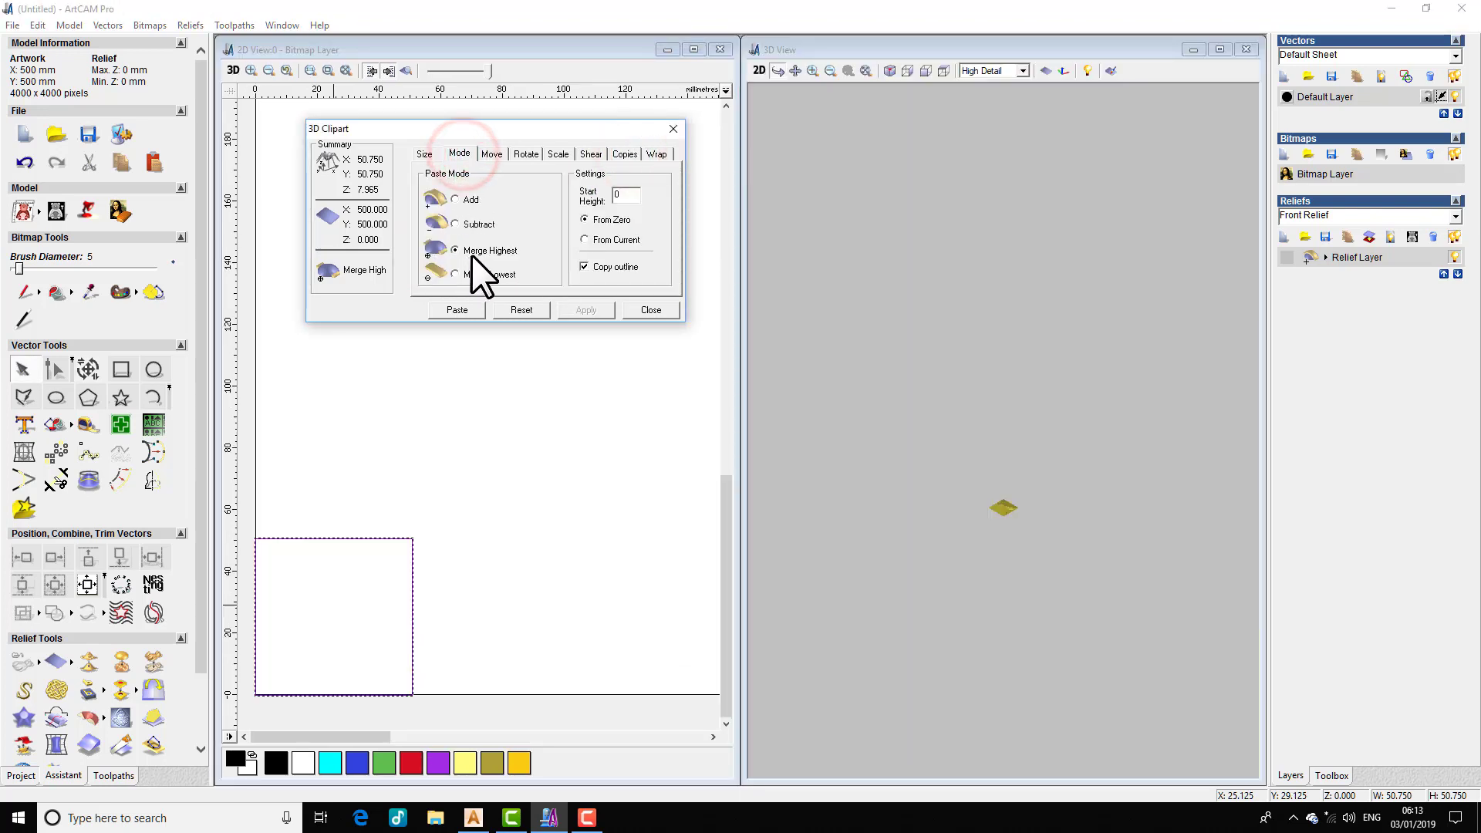
click(626, 155)
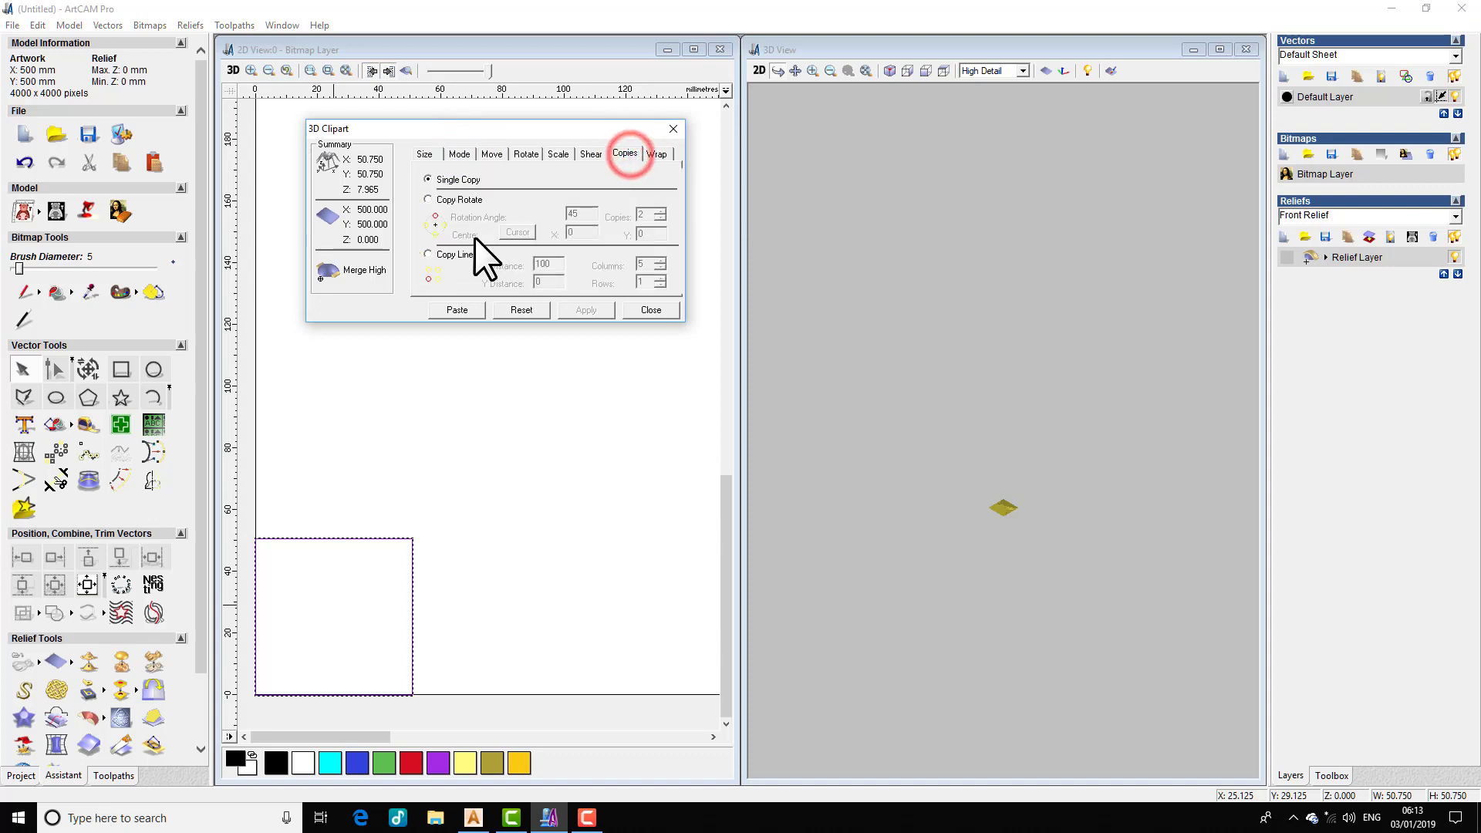
click(428, 254)
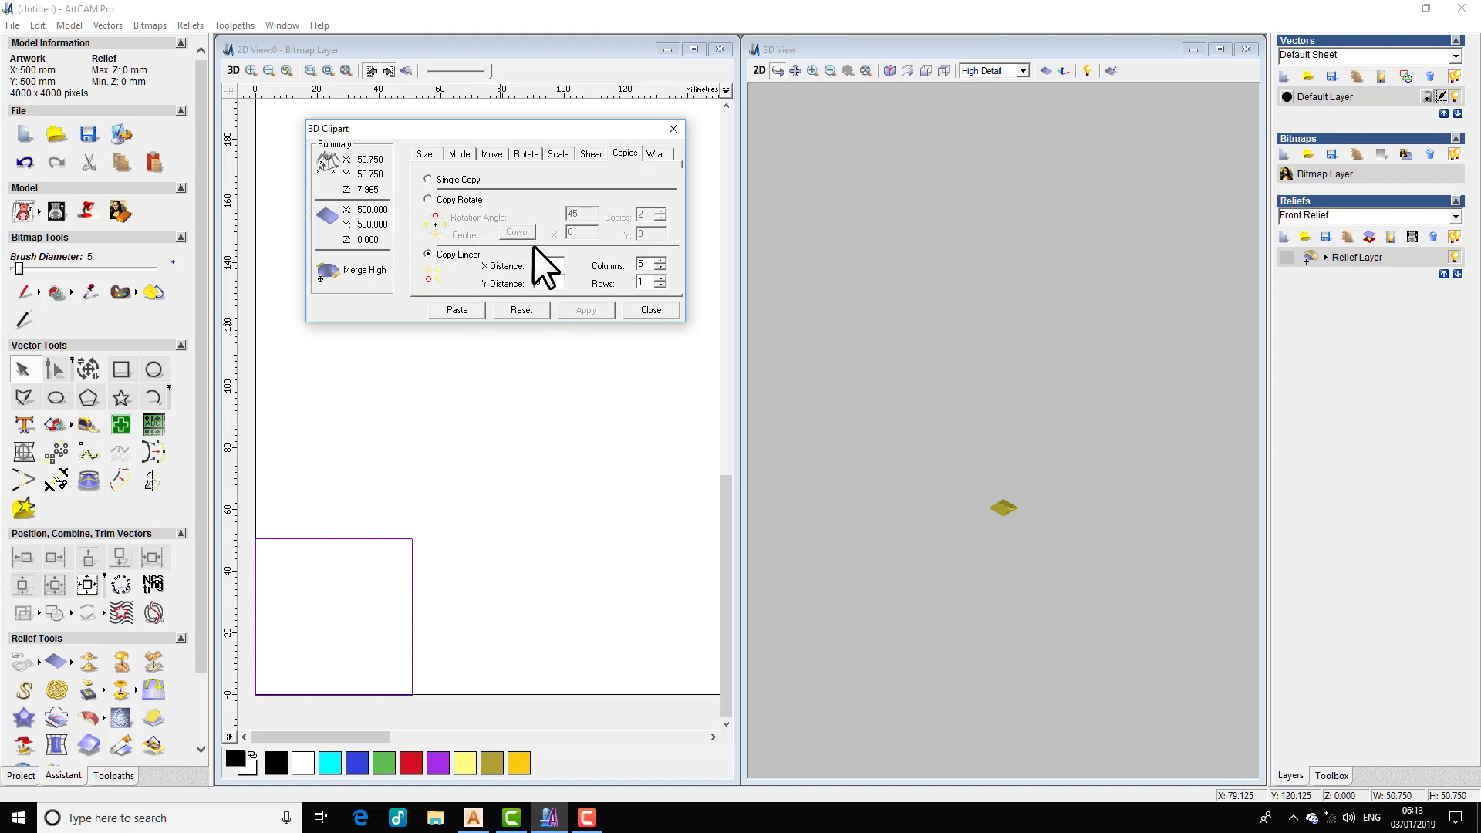
click(460, 309)
- Move the clipart tile's origin by 50 mm in X into the first gap of the bottom row
click(943, 68)
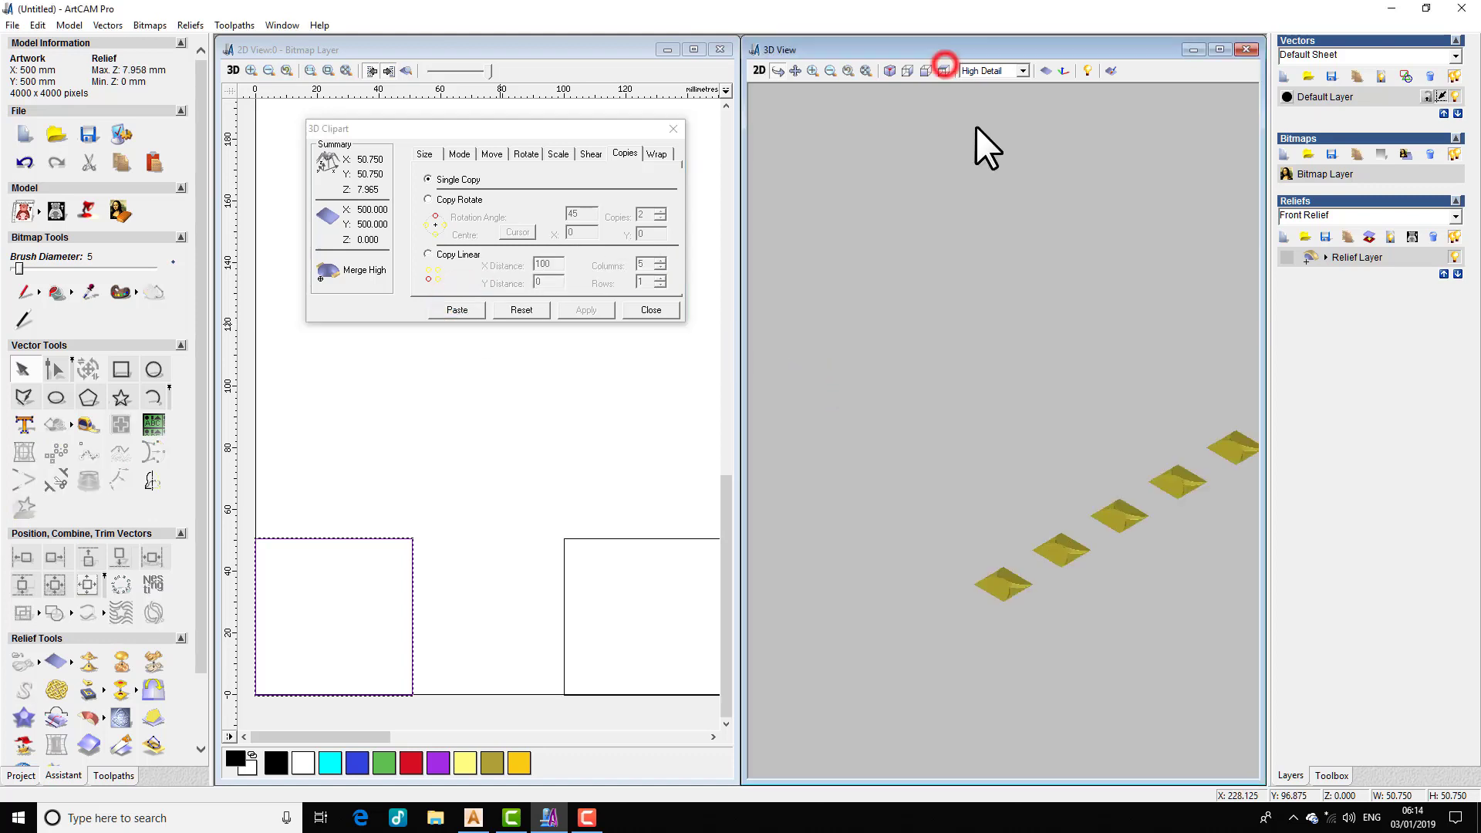
scroll(1141, 519, up, 2)
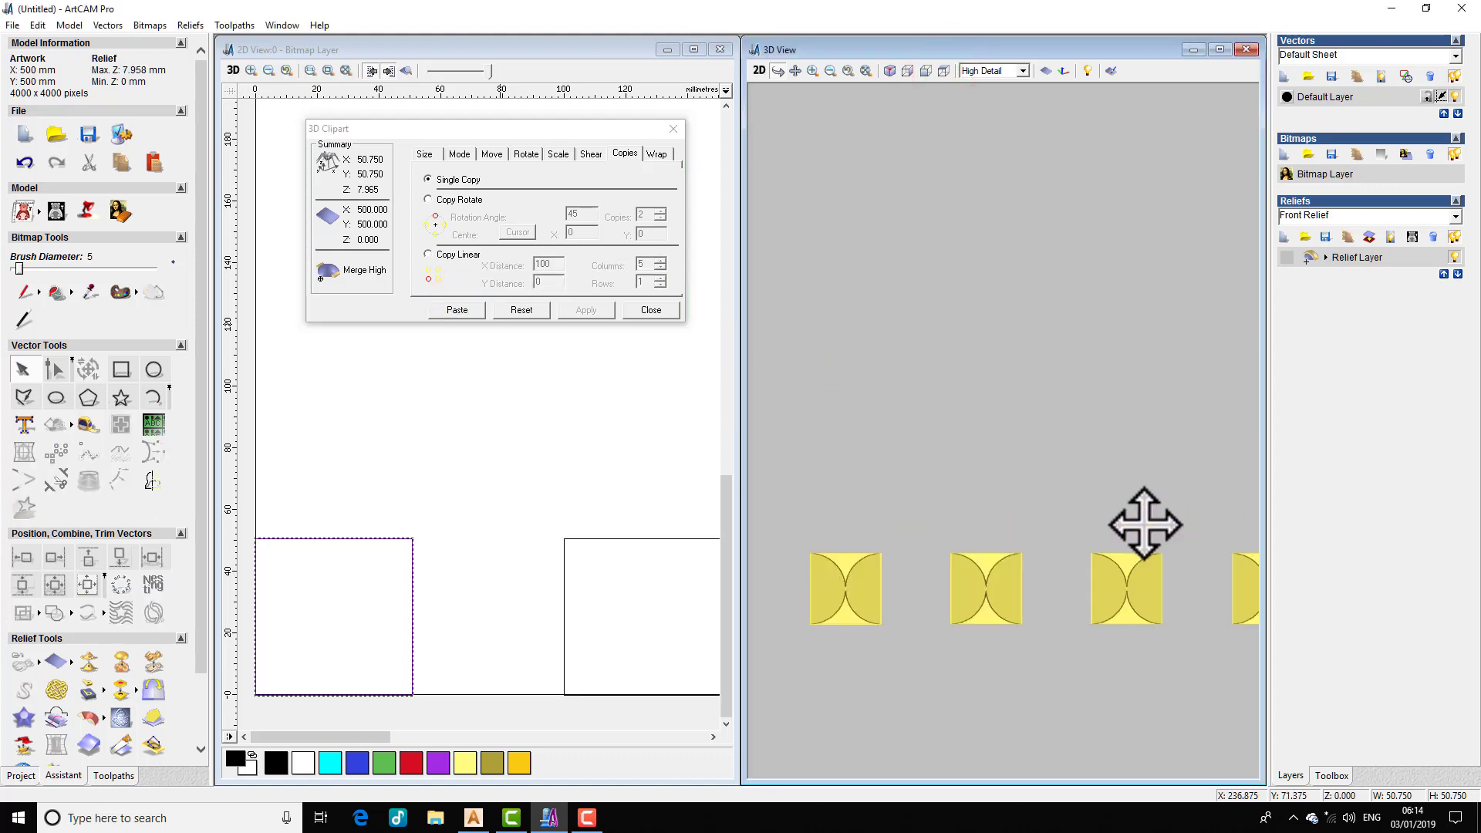
scroll(1178, 561, down, 1)
mouse_move(1080, 427)
mouse_down()
mouse_move(969, 429)
mouse_move(887, 409)
mouse_up()
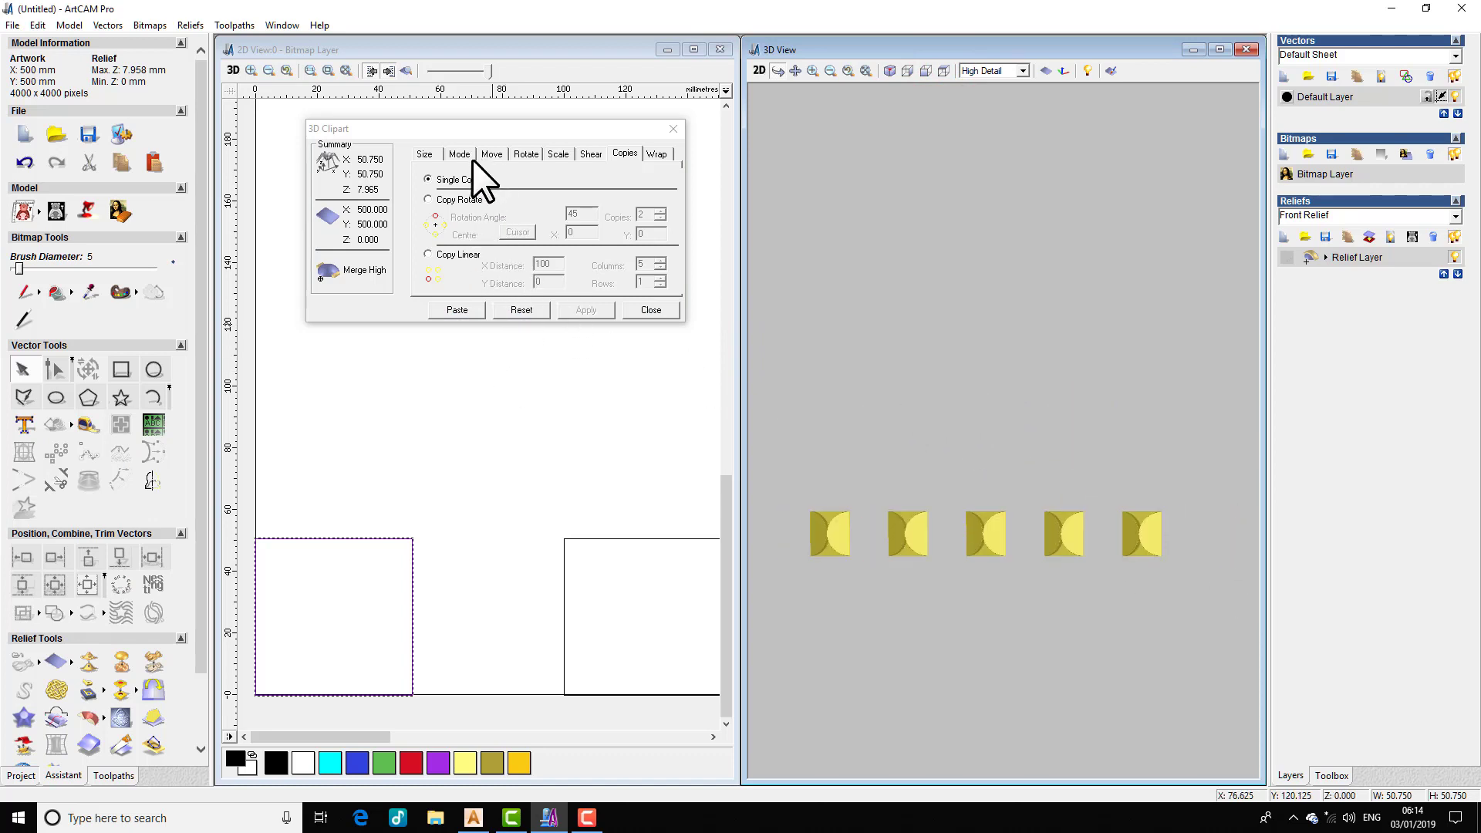
click(490, 153)
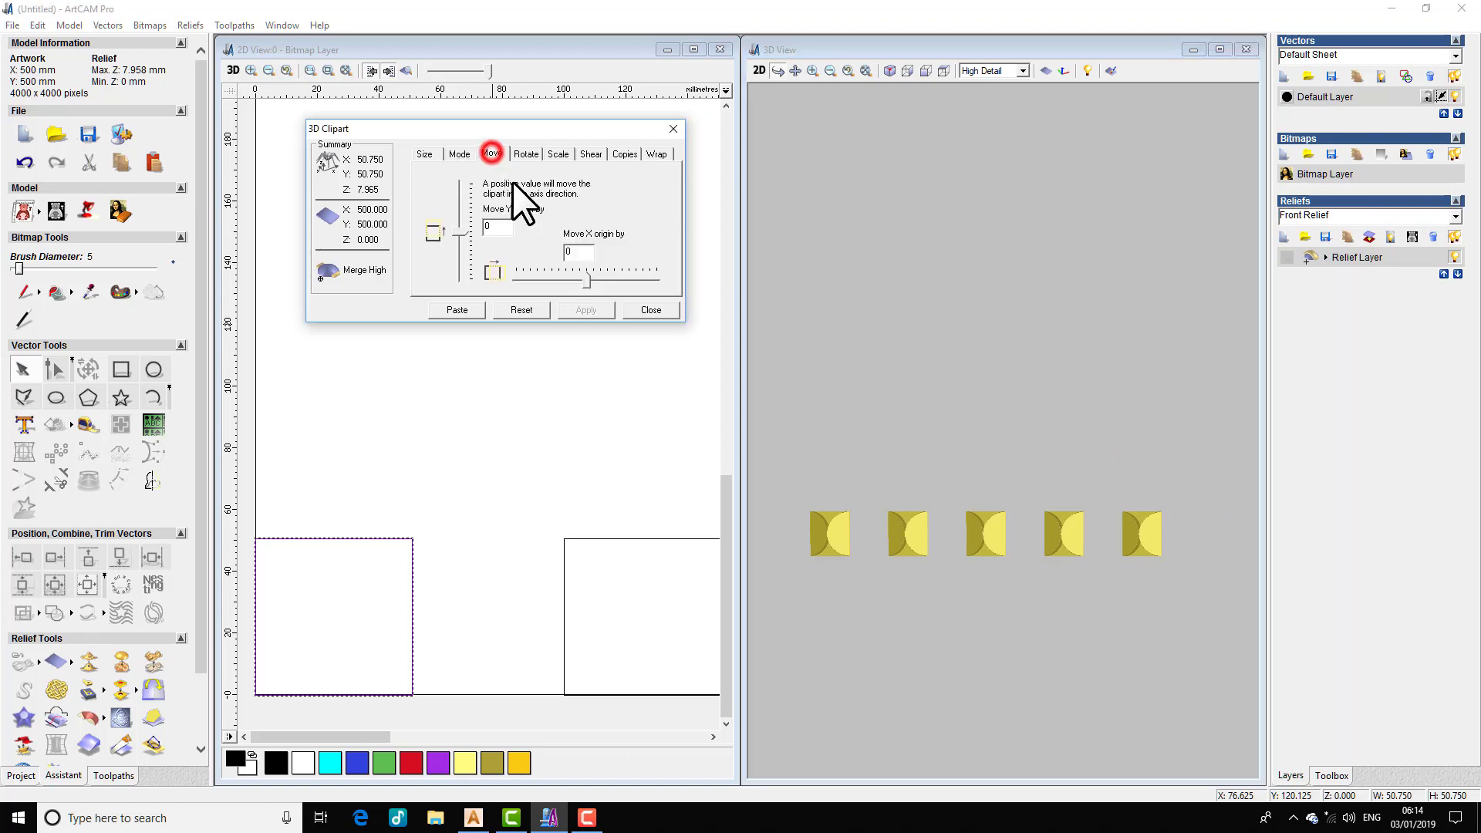
double_click(574, 252)
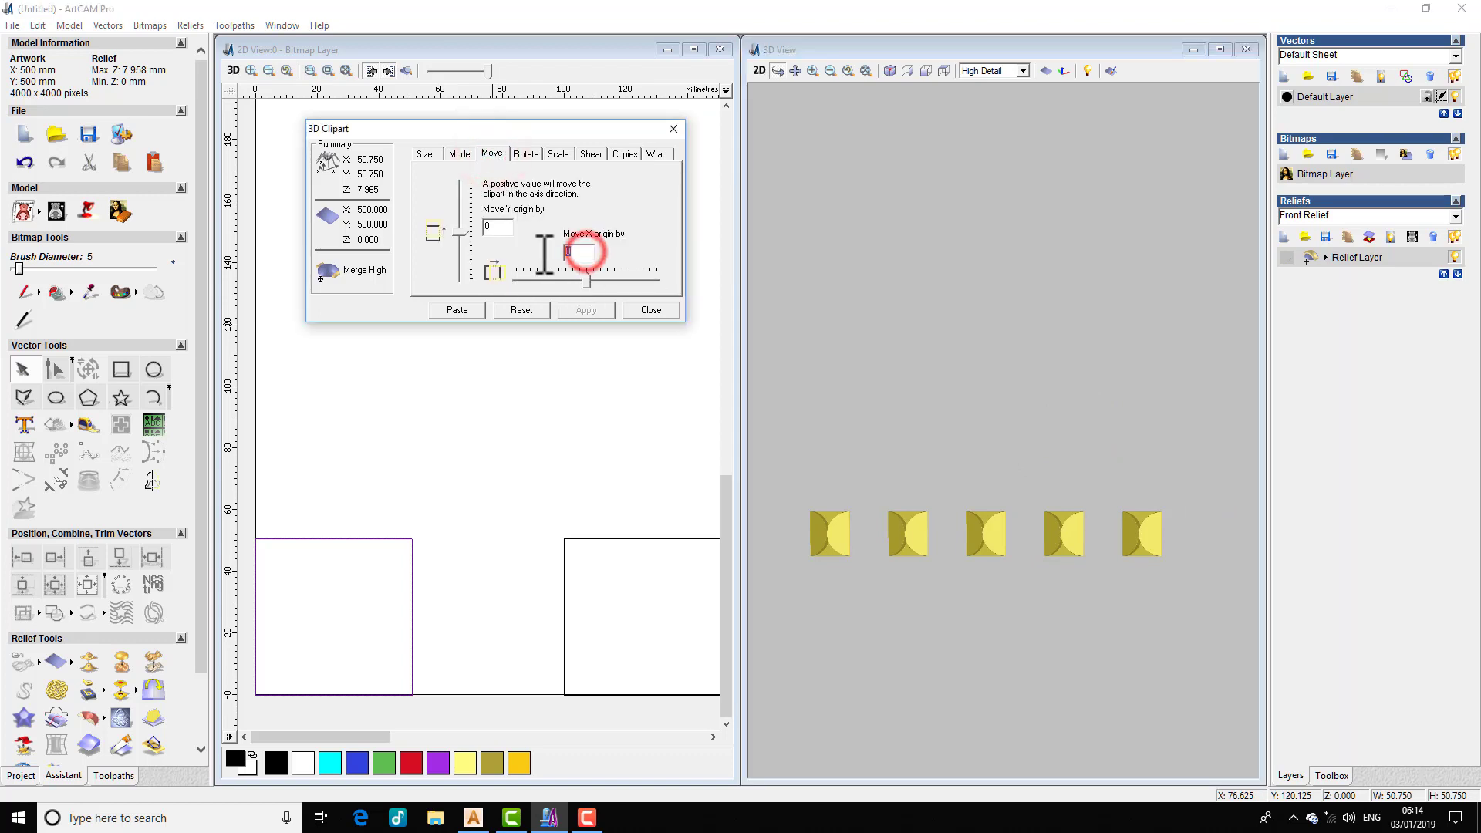
key(F4)
scroll(401, 503, up, 1)
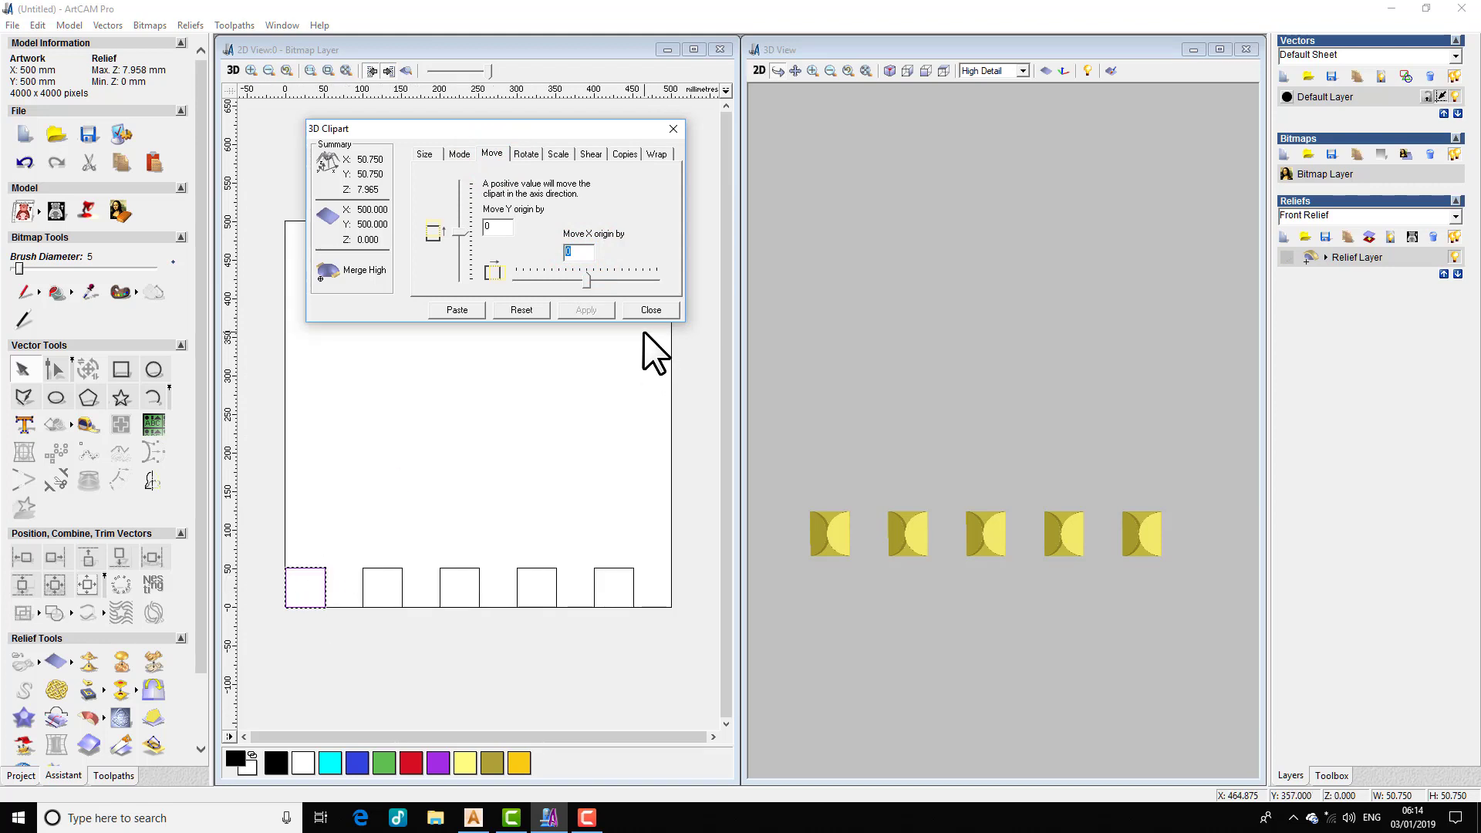
text(50)
click(584, 309)
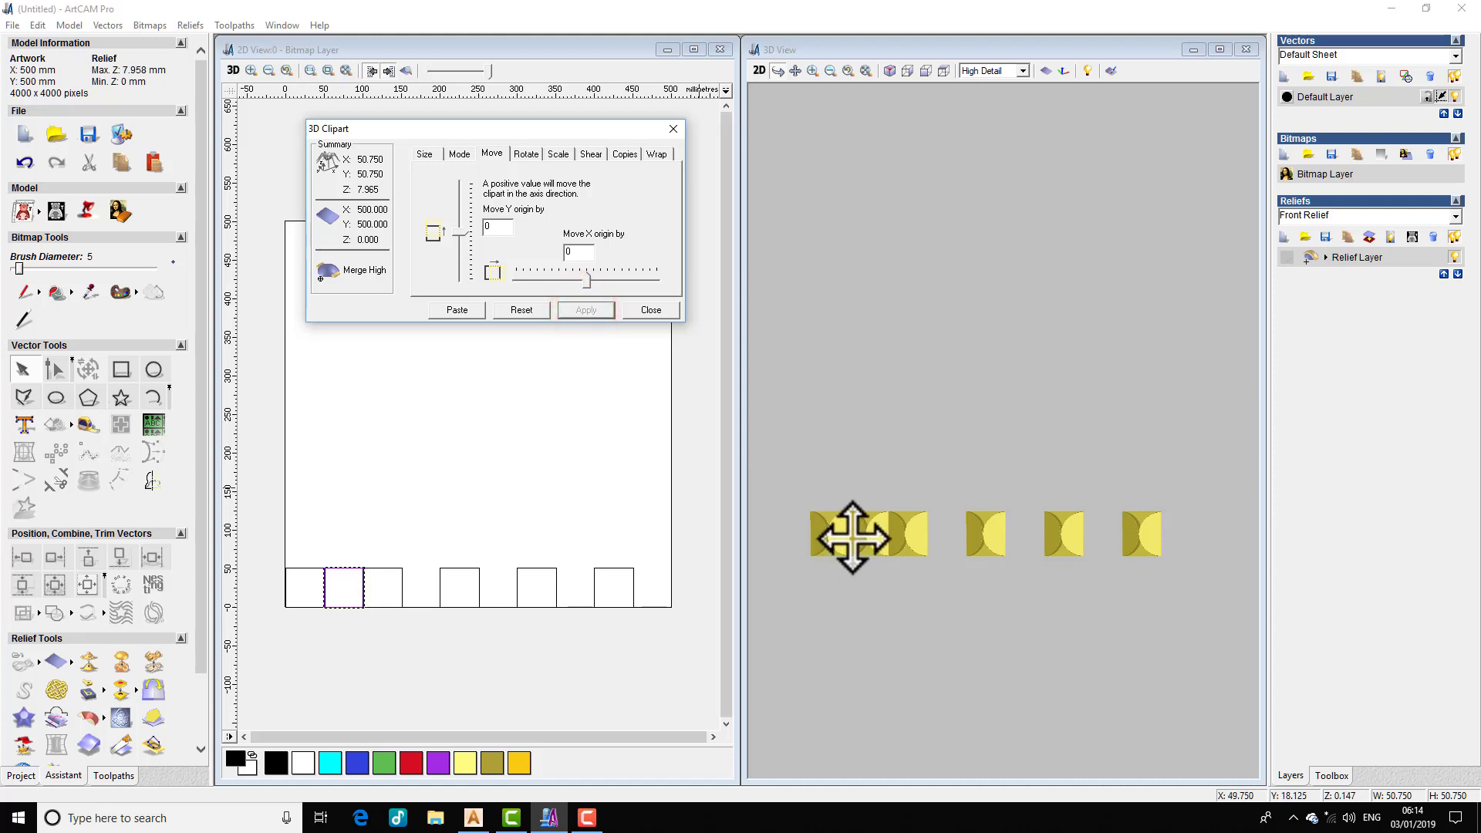
- Rotate the tile in the first gap of the bottom row by 90 degrees about its centre
click(525, 153)
click(548, 182)
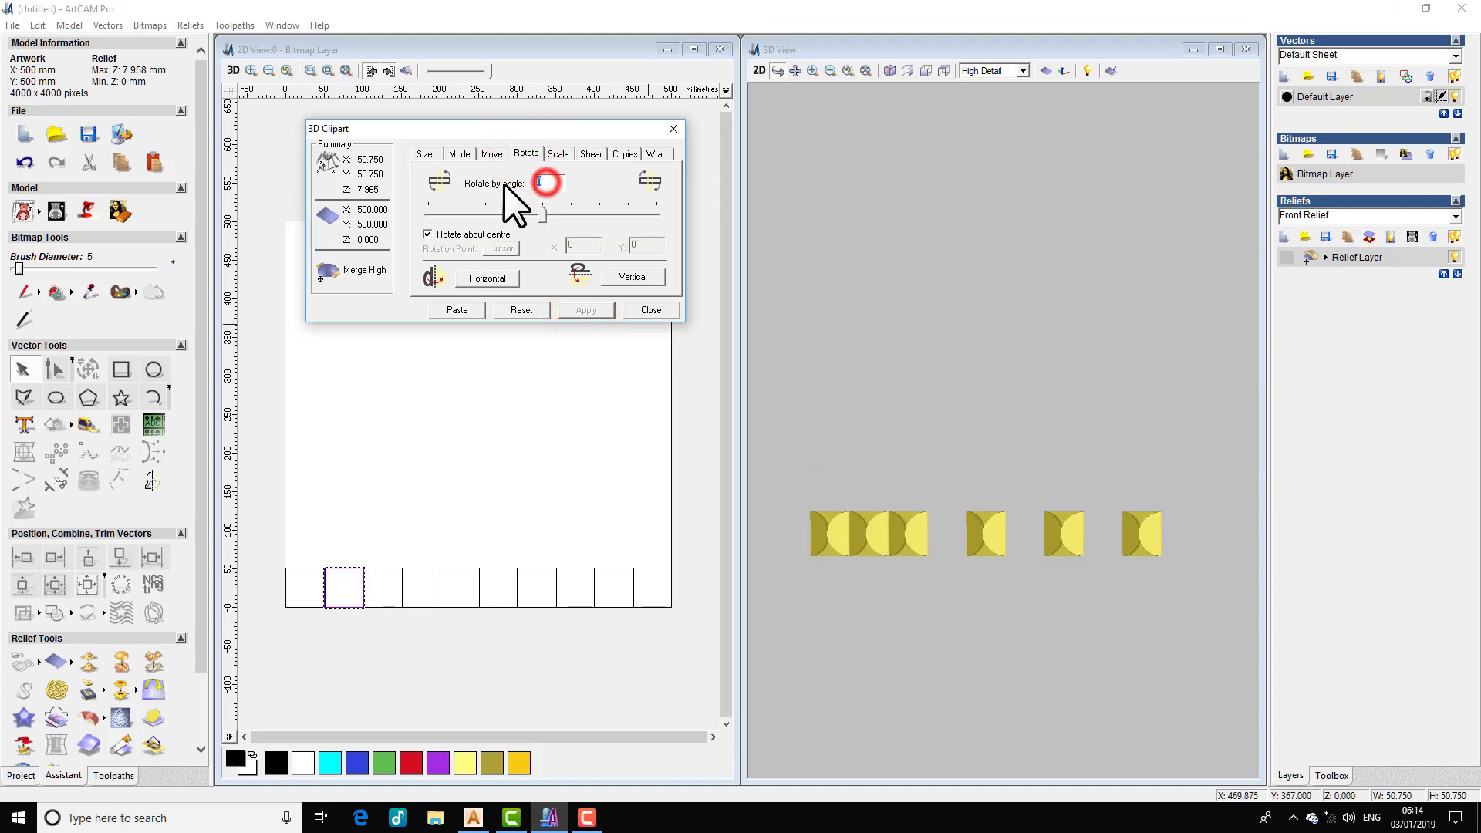
text(9)
click(574, 311)
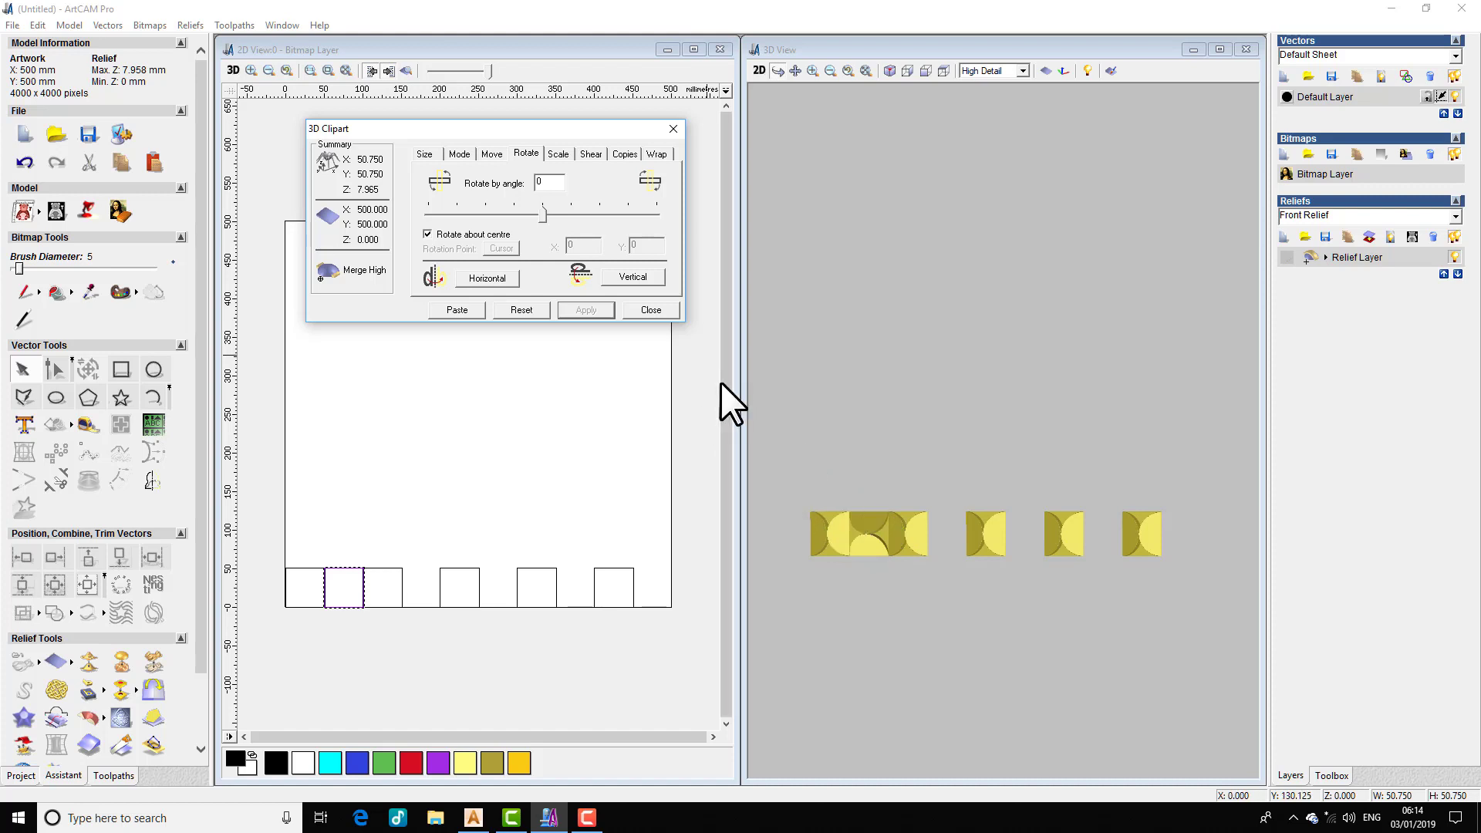
- Paste the rotated tile with Copy Linear as 4 columns at 100 mm X distance to fill the bottom row's gaps
click(626, 153)
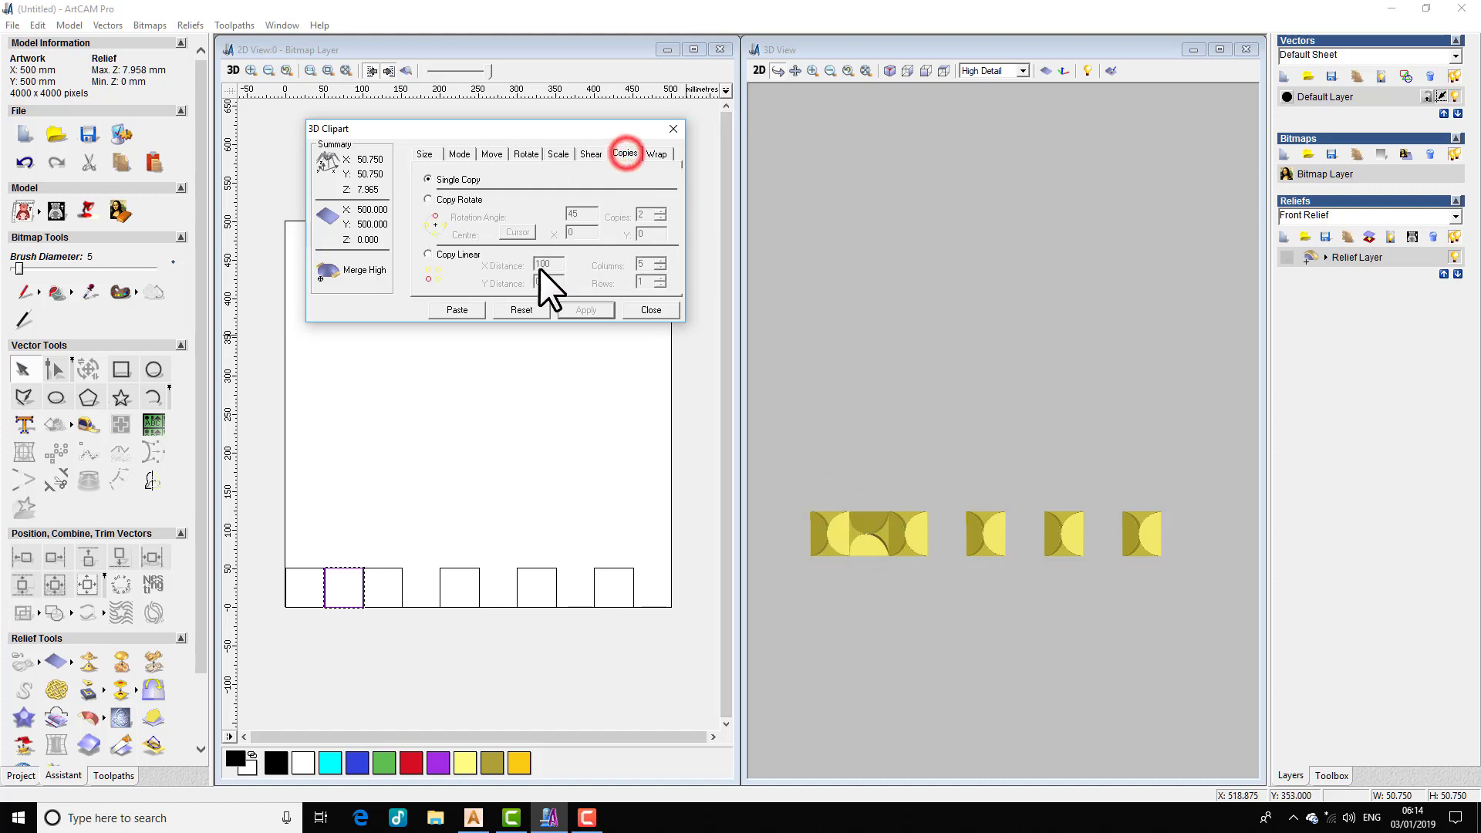
click(429, 254)
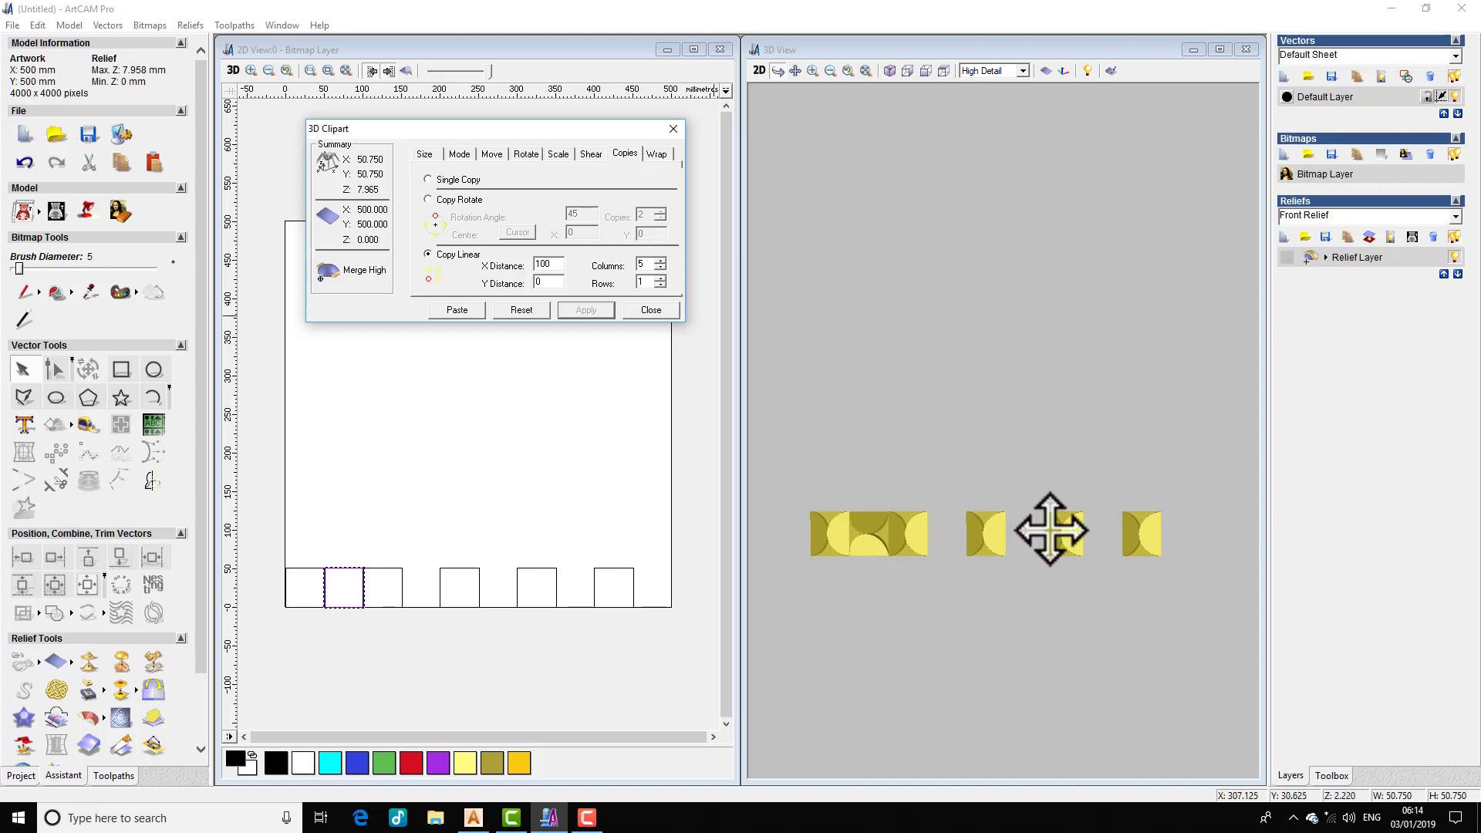
double_click(649, 265)
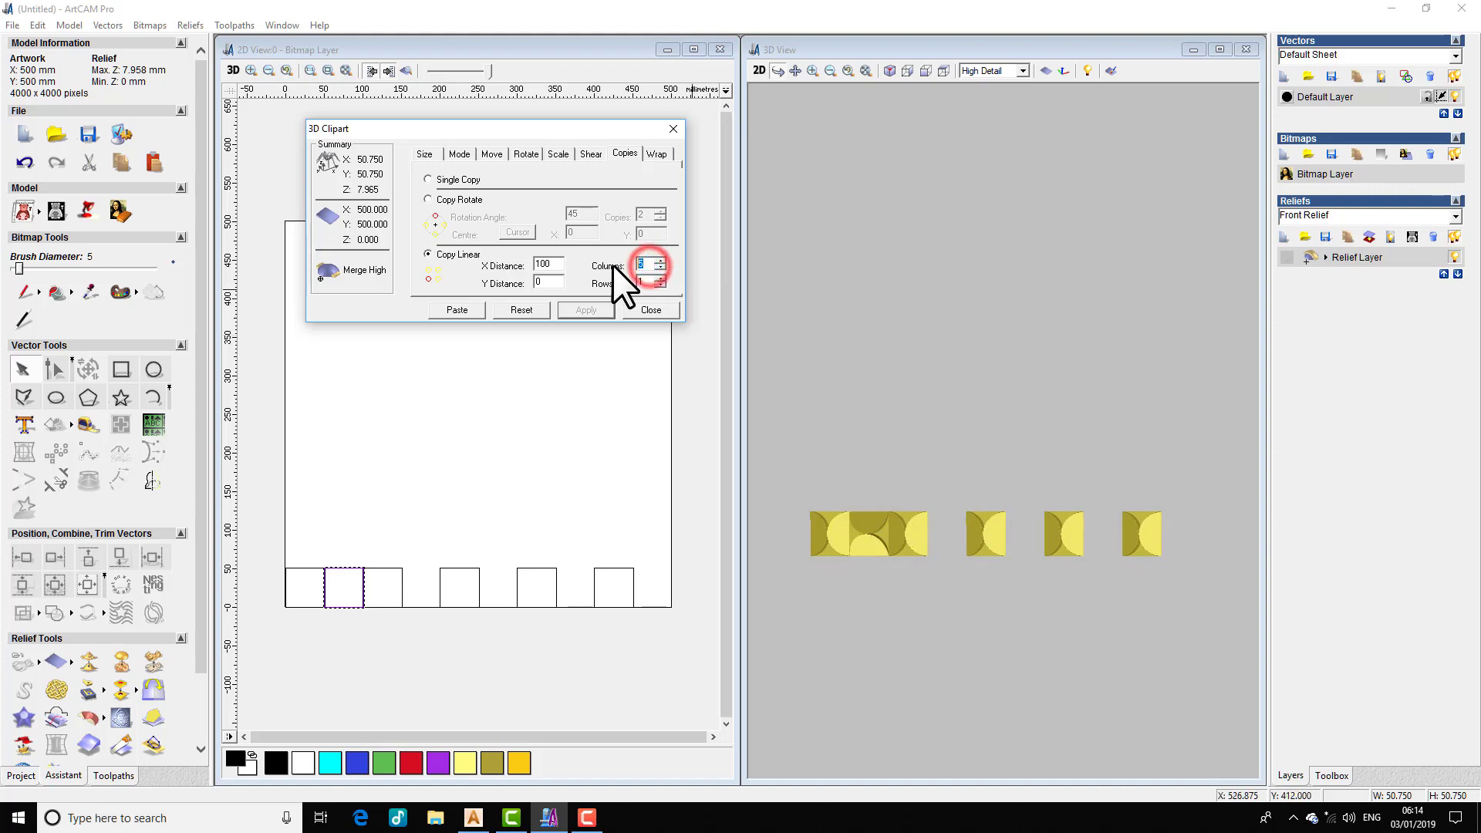
text(4)
click(453, 310)
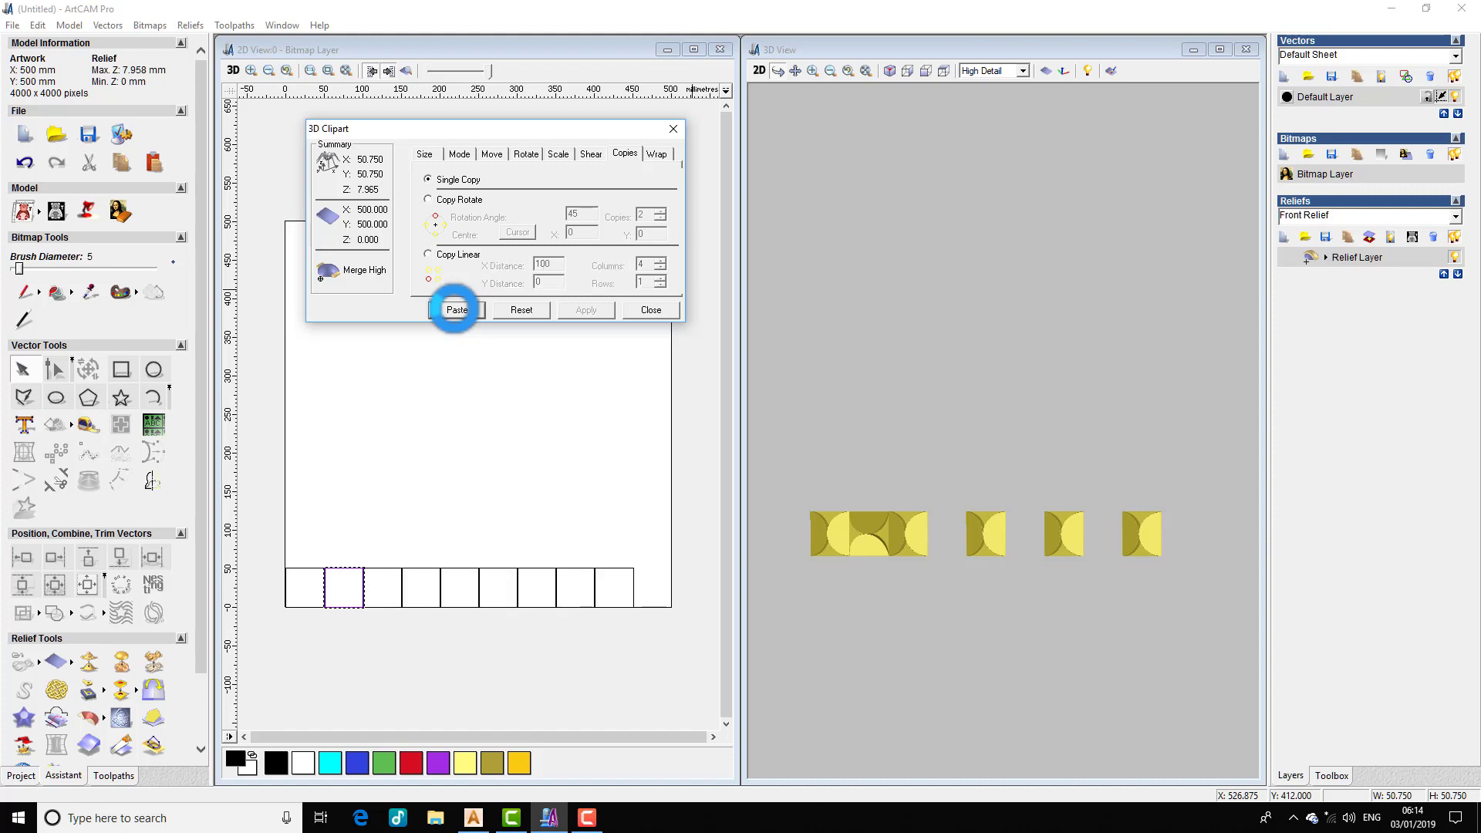
click(1004, 513)
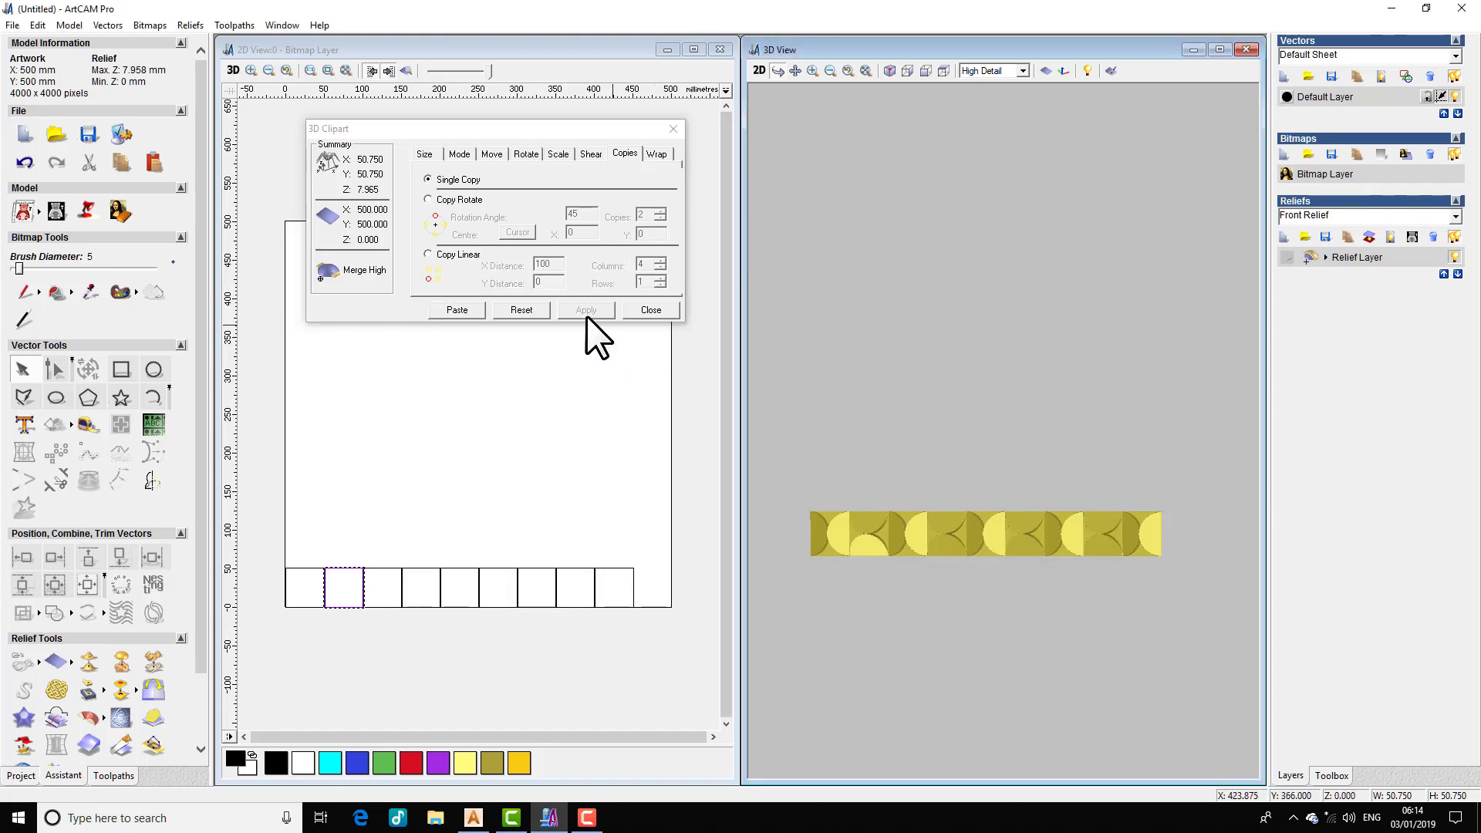
- Move the clipart tile by 50 mm in Y and -50 mm in X to start the second row
click(489, 152)
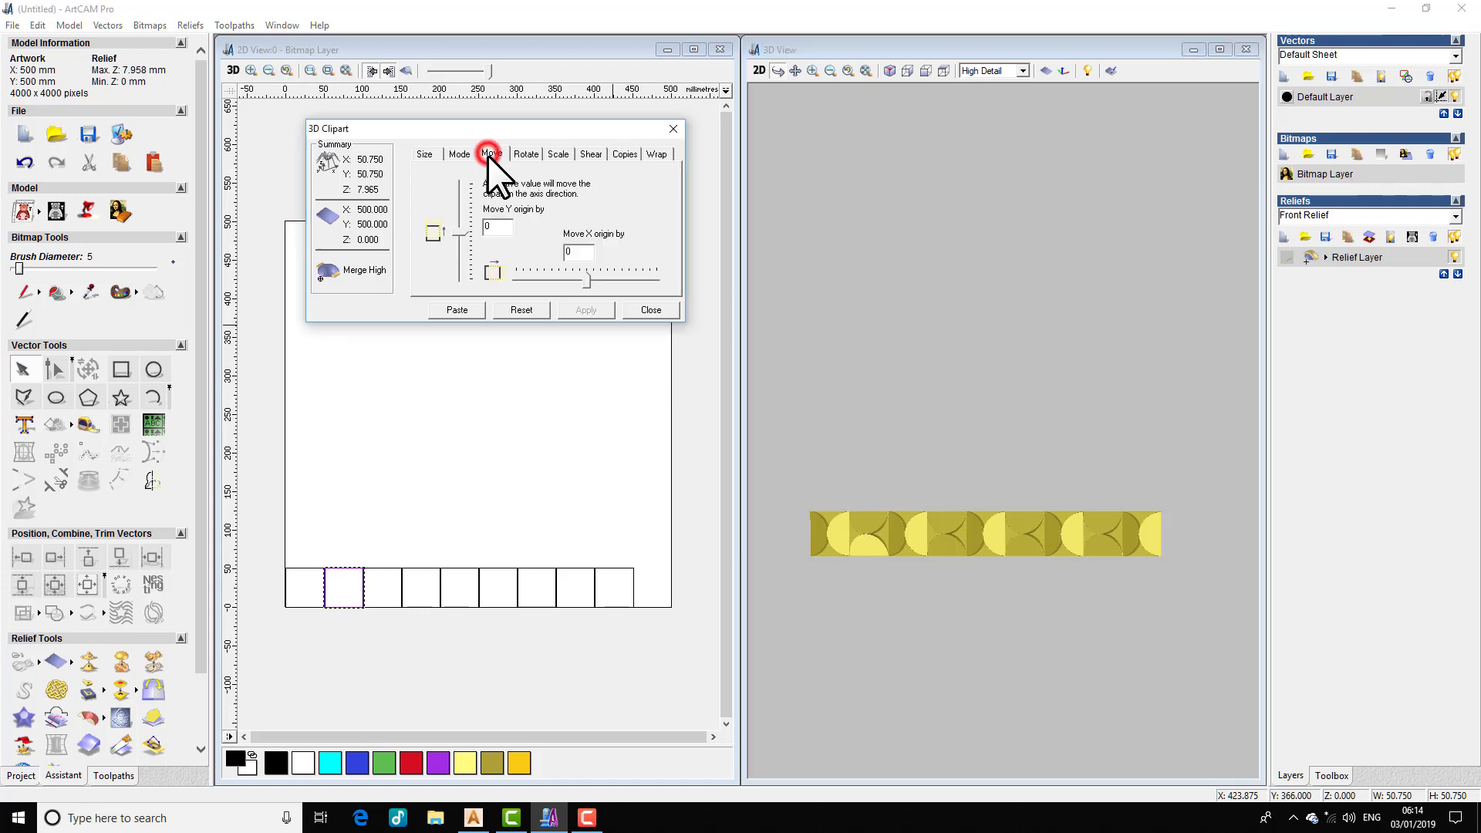
double_click(481, 225)
text(50)
click(577, 308)
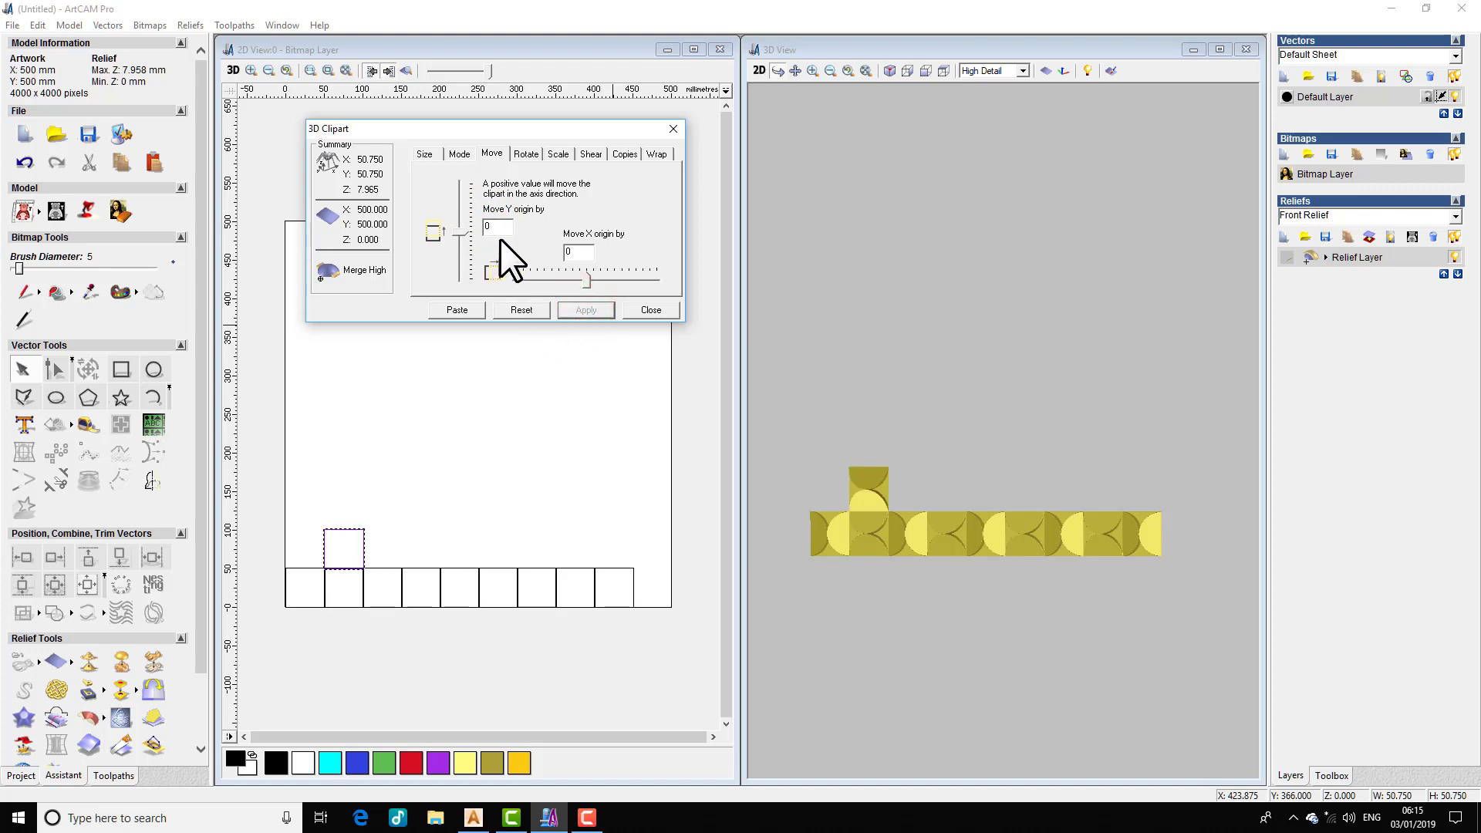
double_click(580, 251)
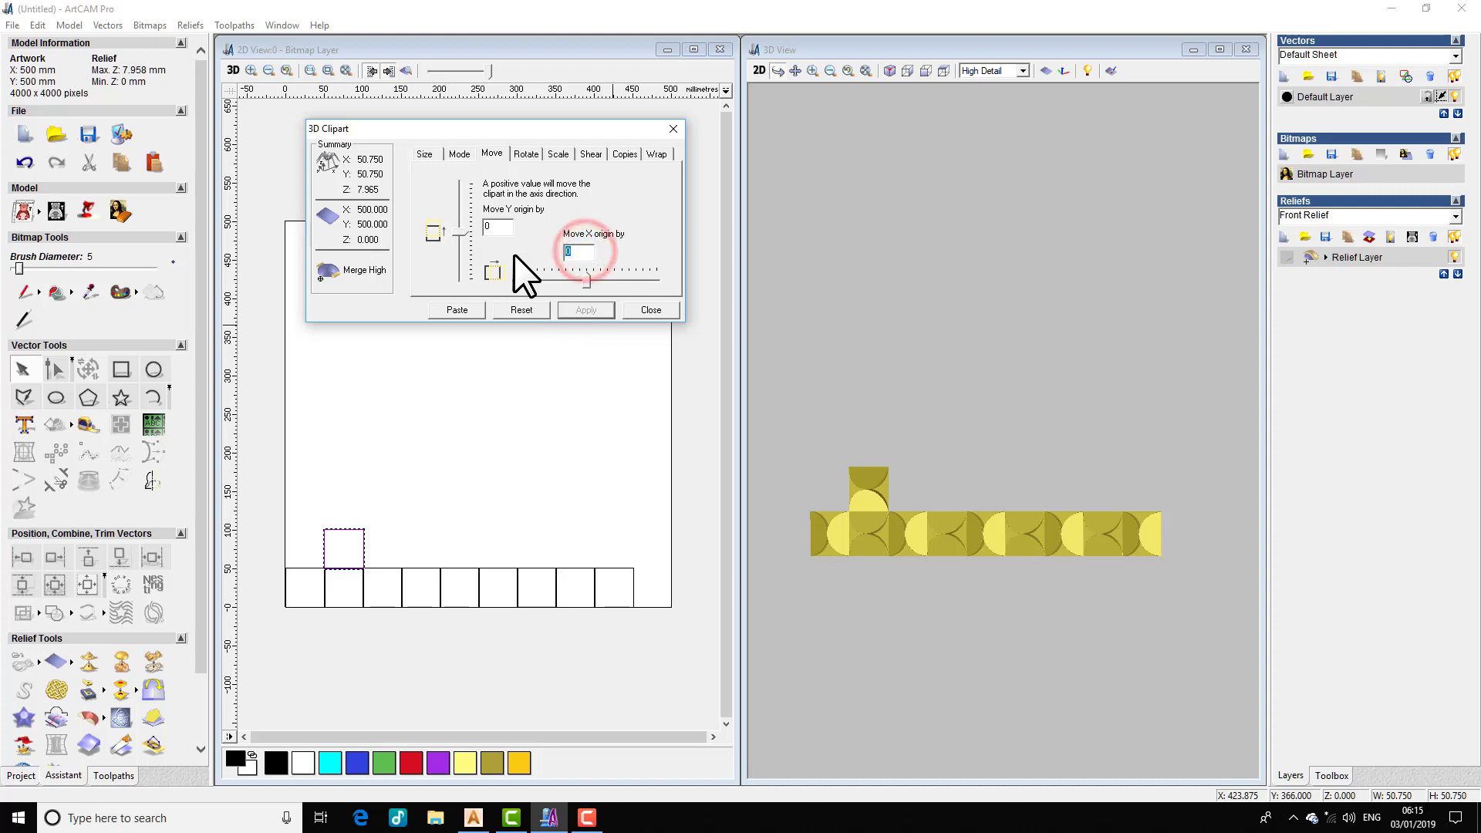
text(-50)
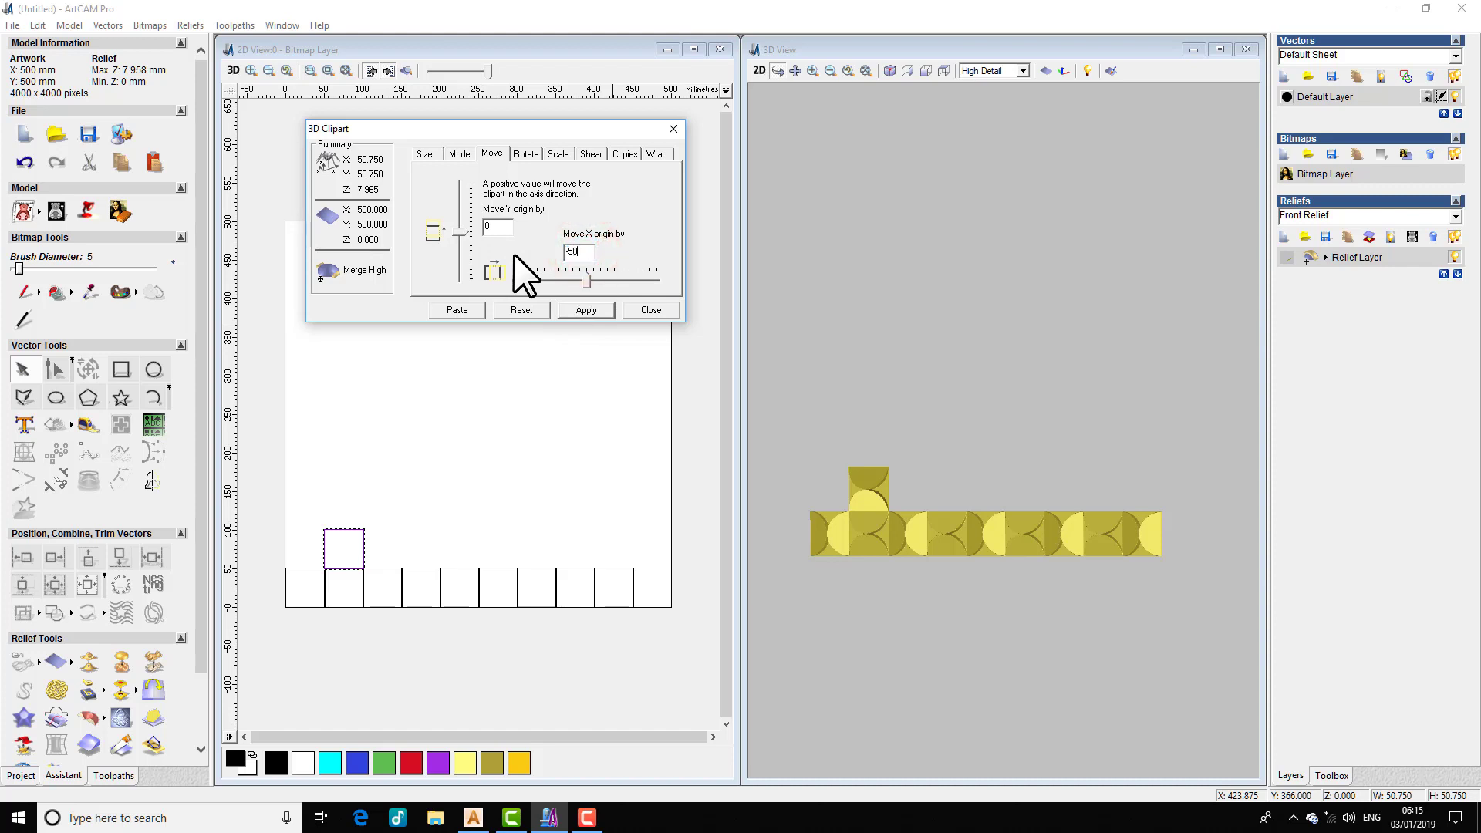
click(578, 310)
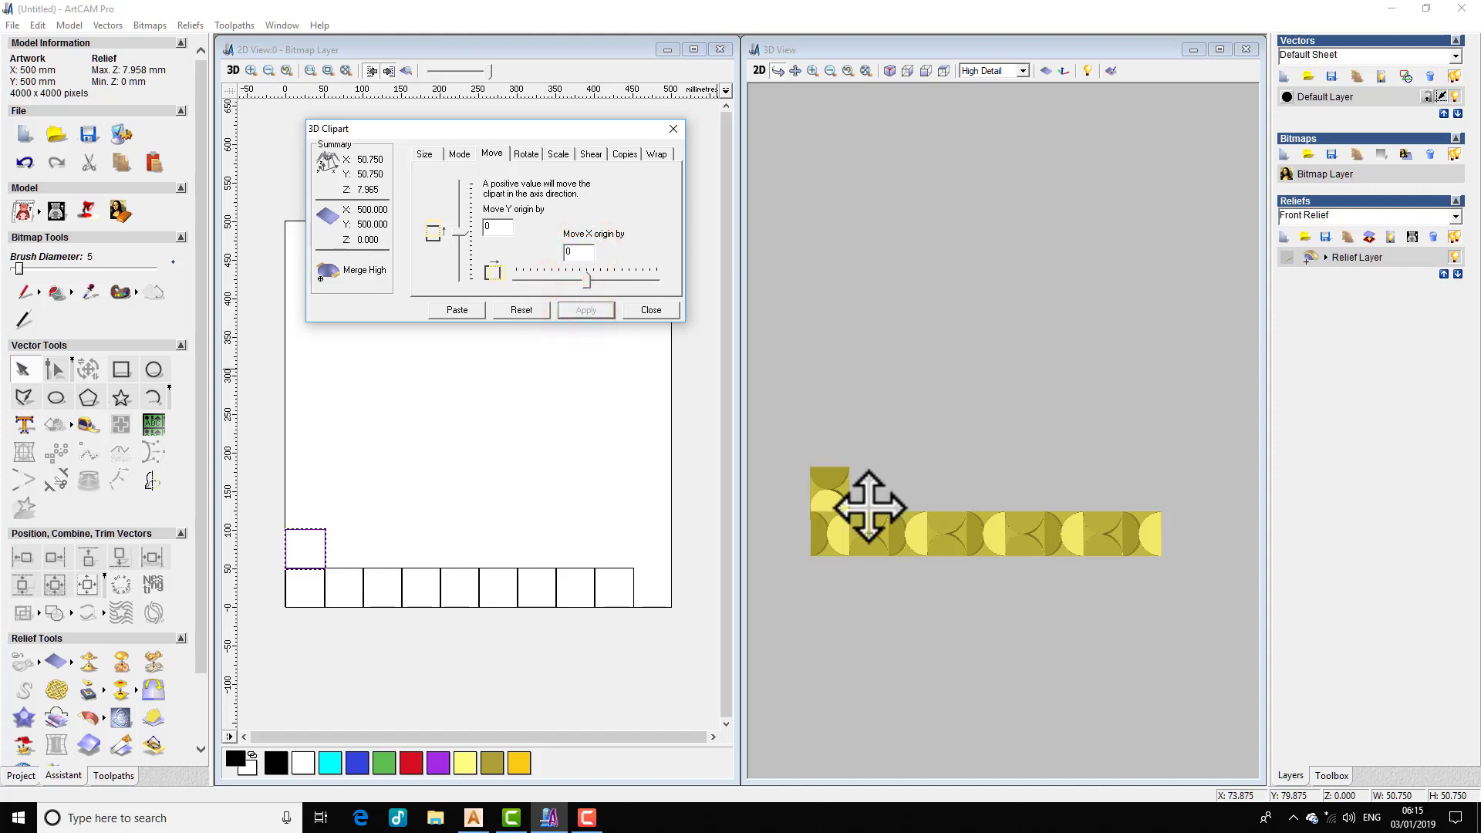
- Paste the tile along the second row with Copy Linear, using 5 columns at 100 mm X distance
scroll(856, 532, up, 1)
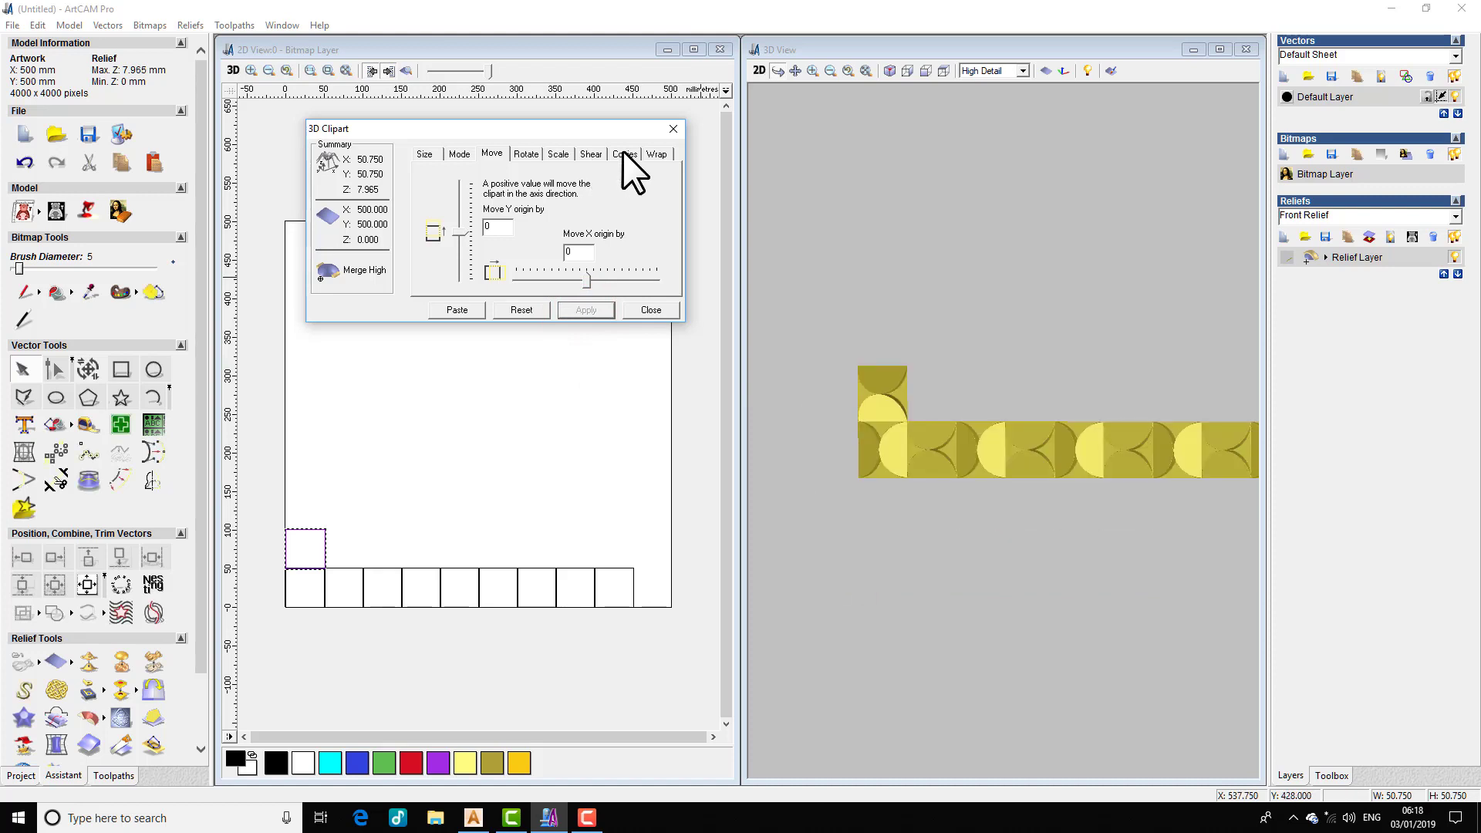
click(623, 153)
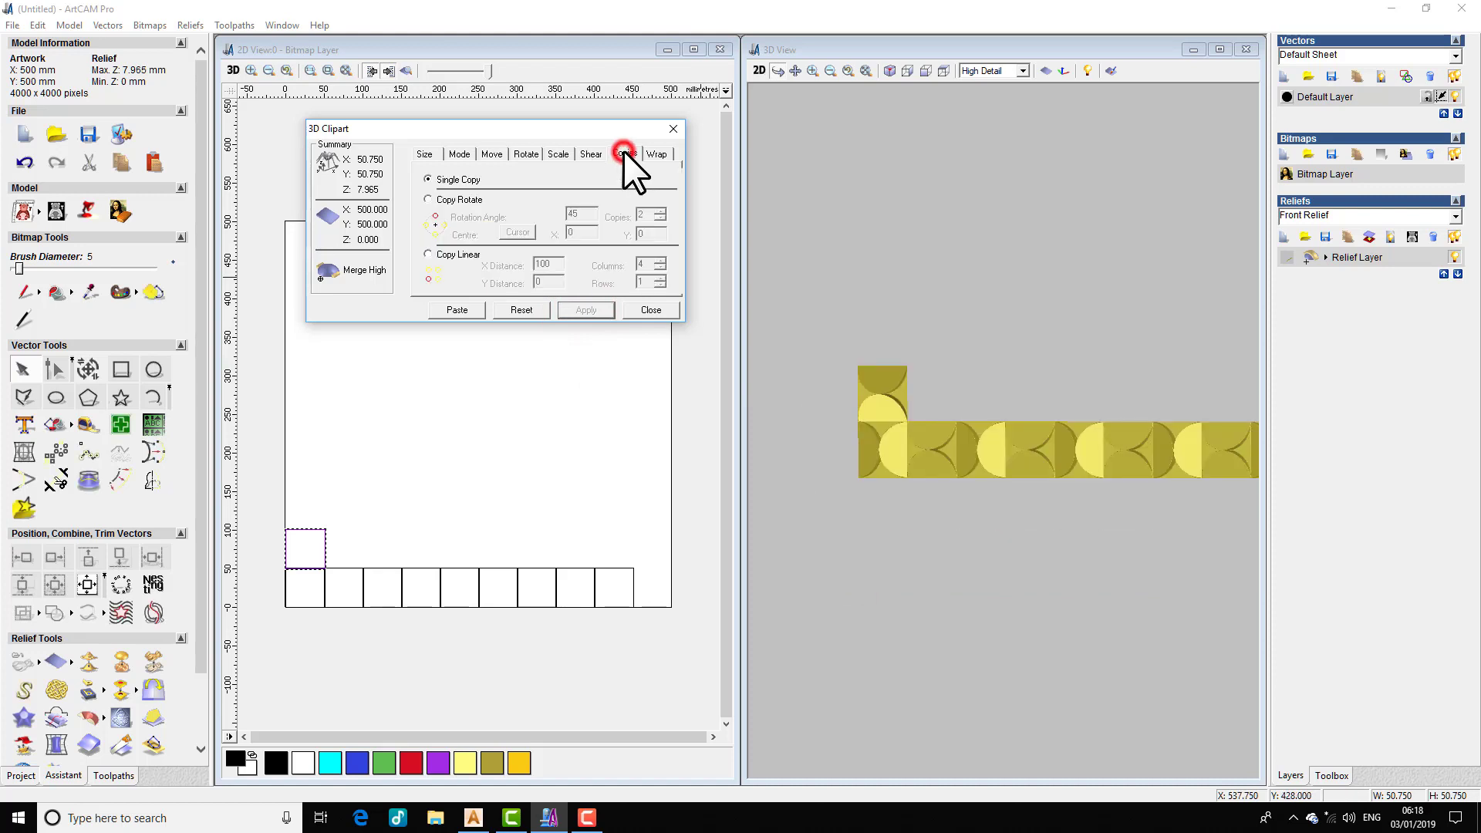
click(428, 253)
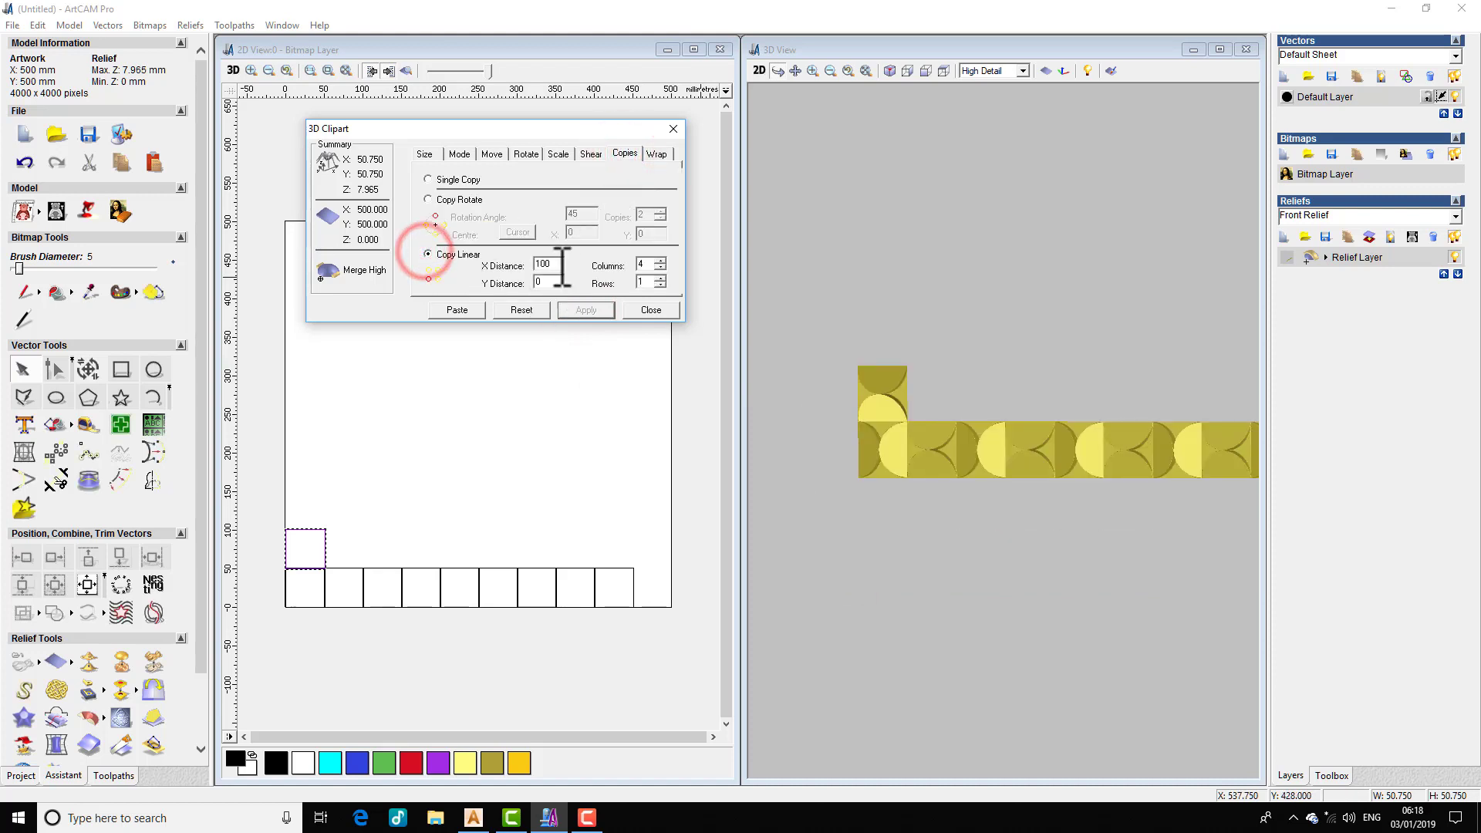
double_click(646, 264)
text(5)
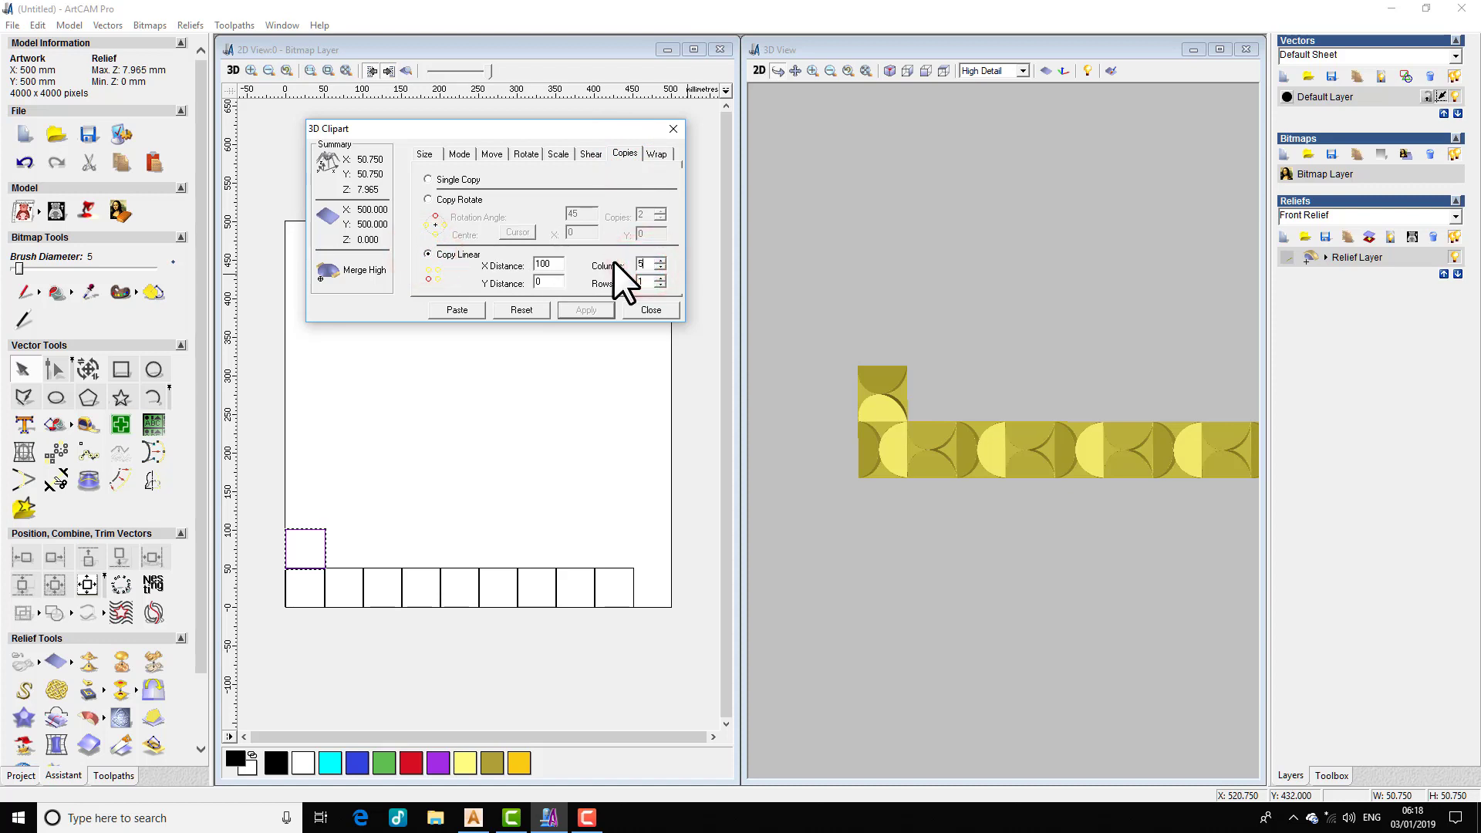
click(449, 310)
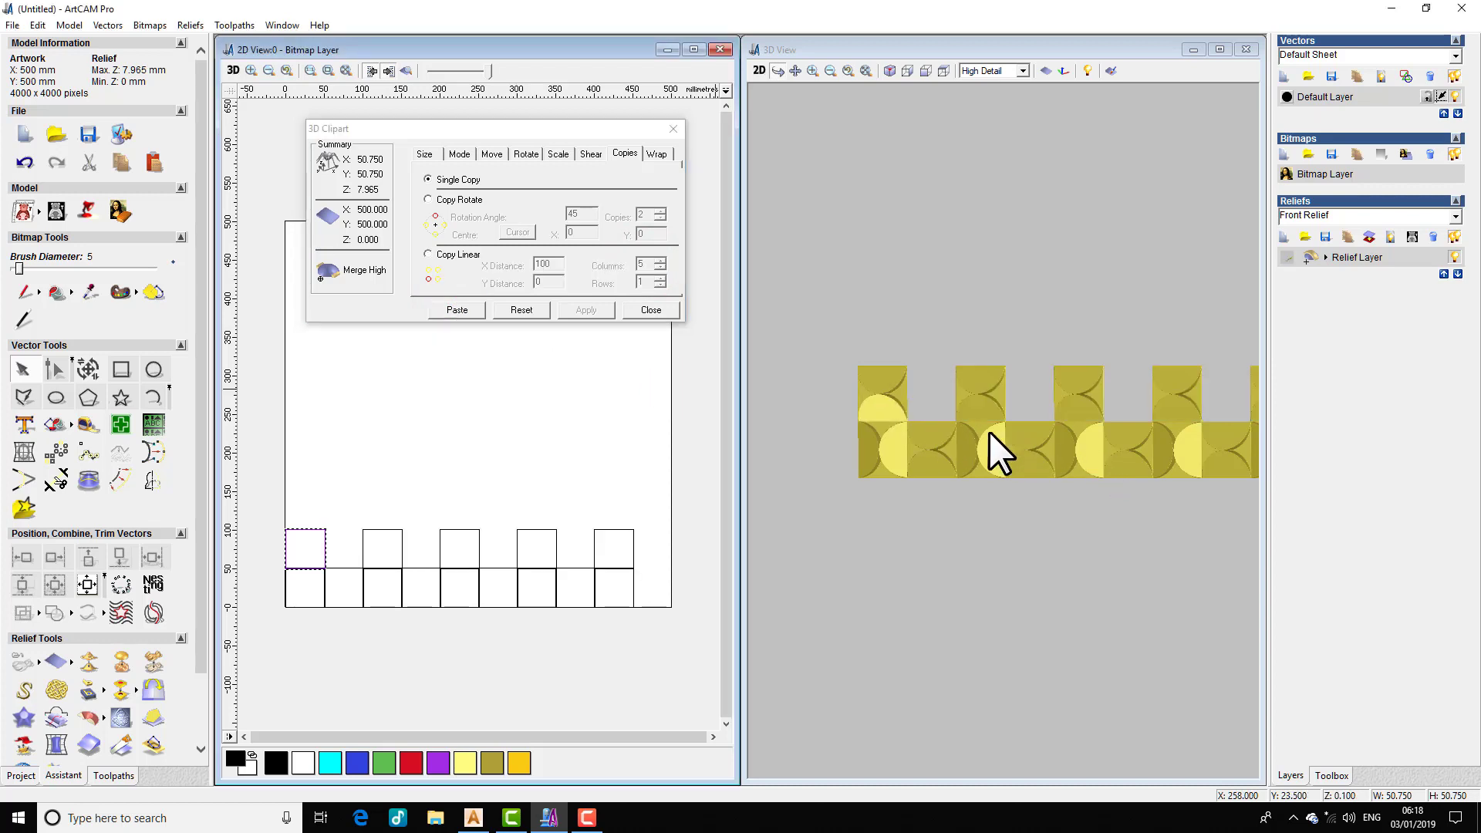
- Move the clipart tile 50 mm in X into the second row's first gap and rotate it by 90 degrees
click(491, 153)
click(575, 251)
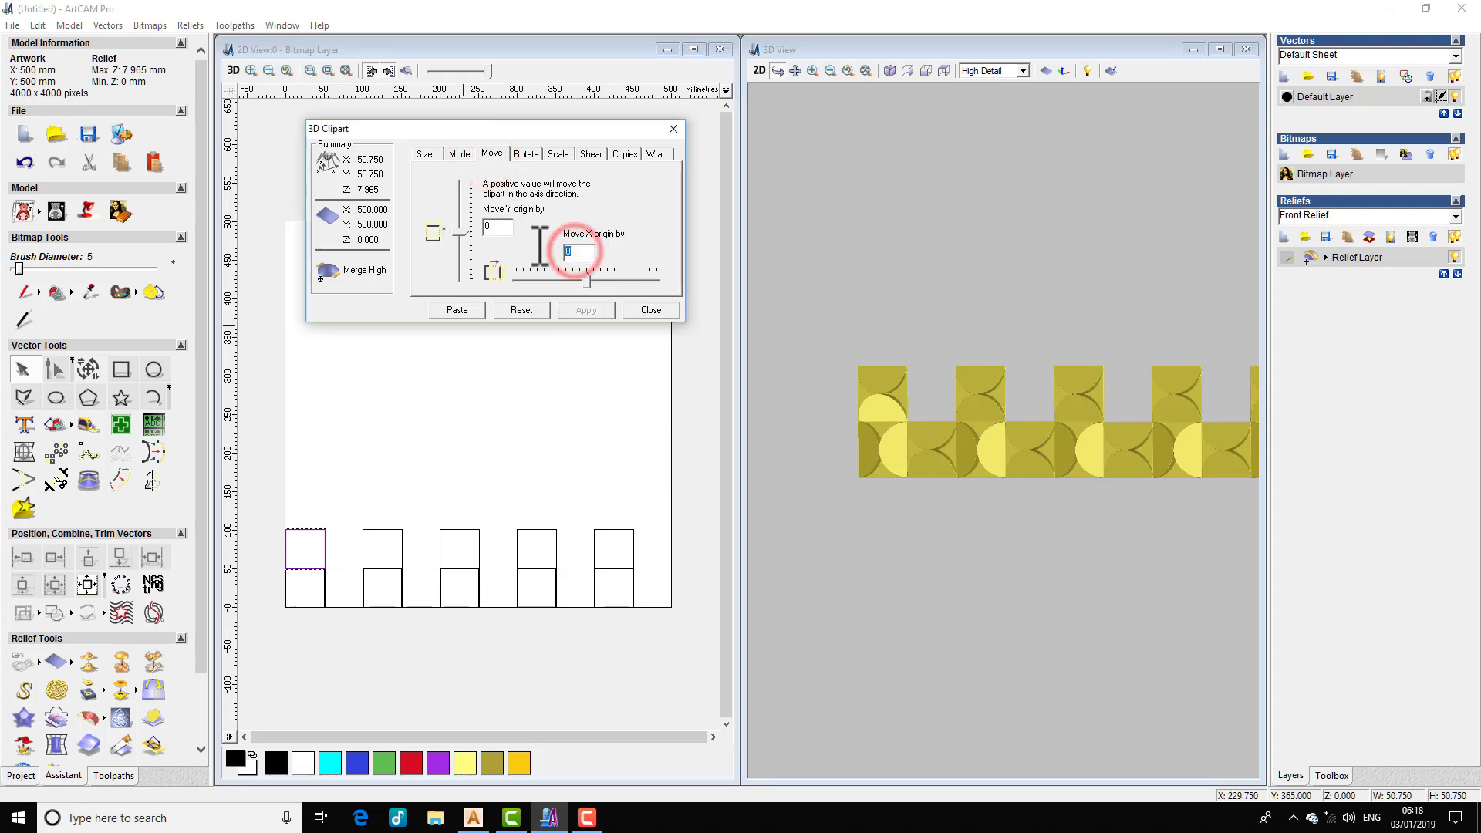
text(50)
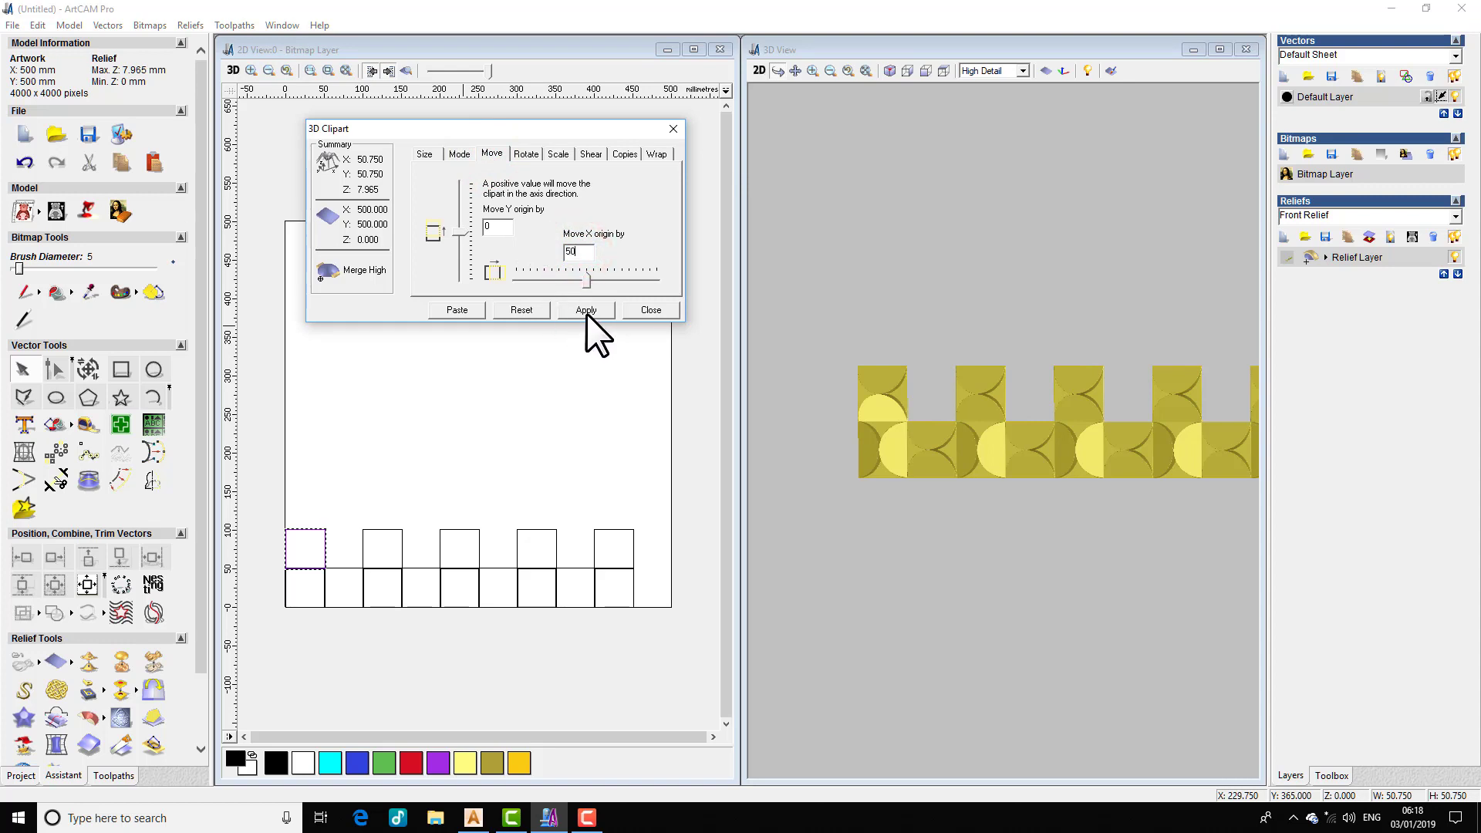
click(586, 310)
click(527, 152)
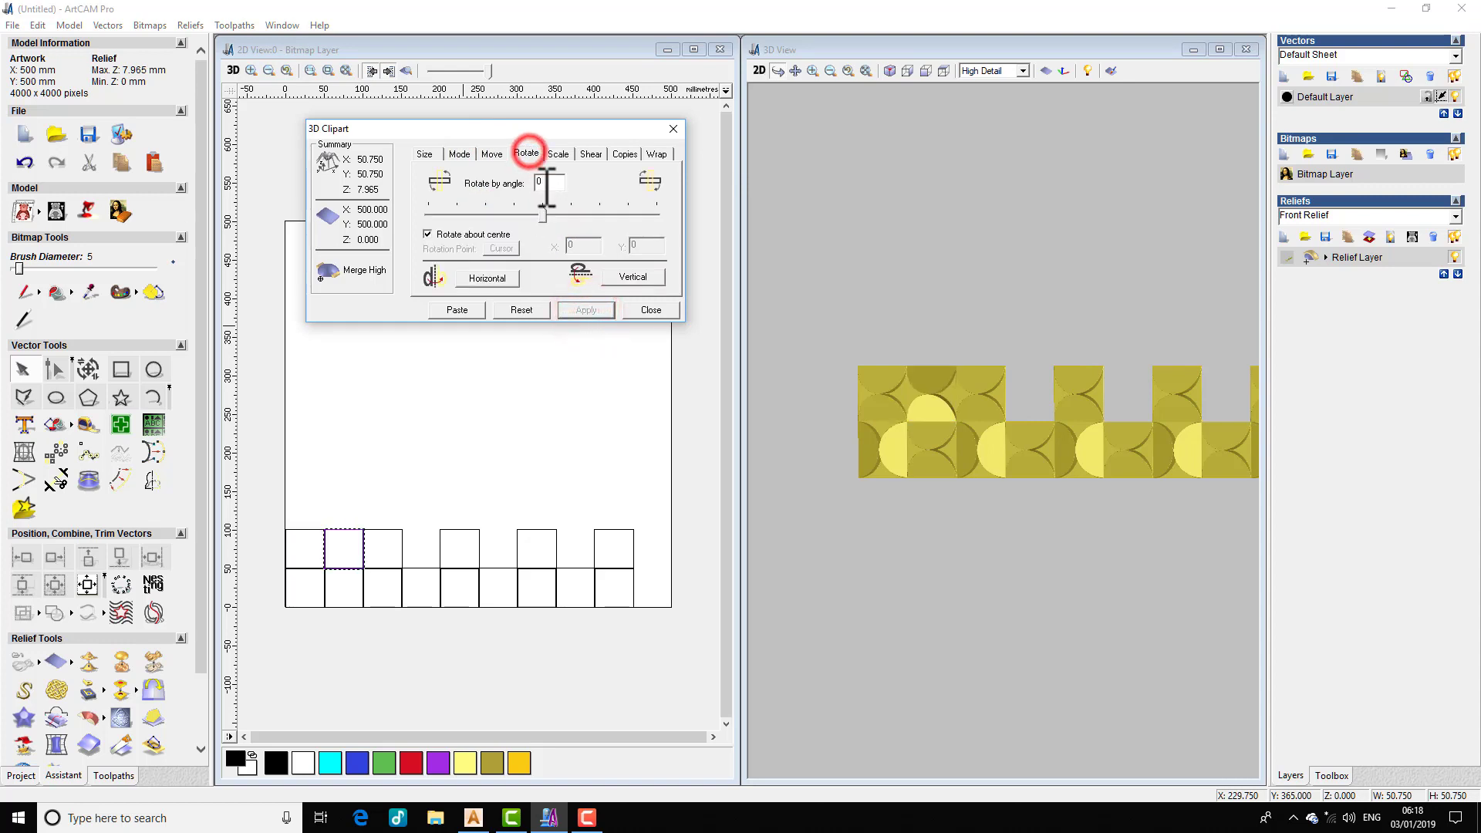
click(544, 182)
text(90)
click(585, 312)
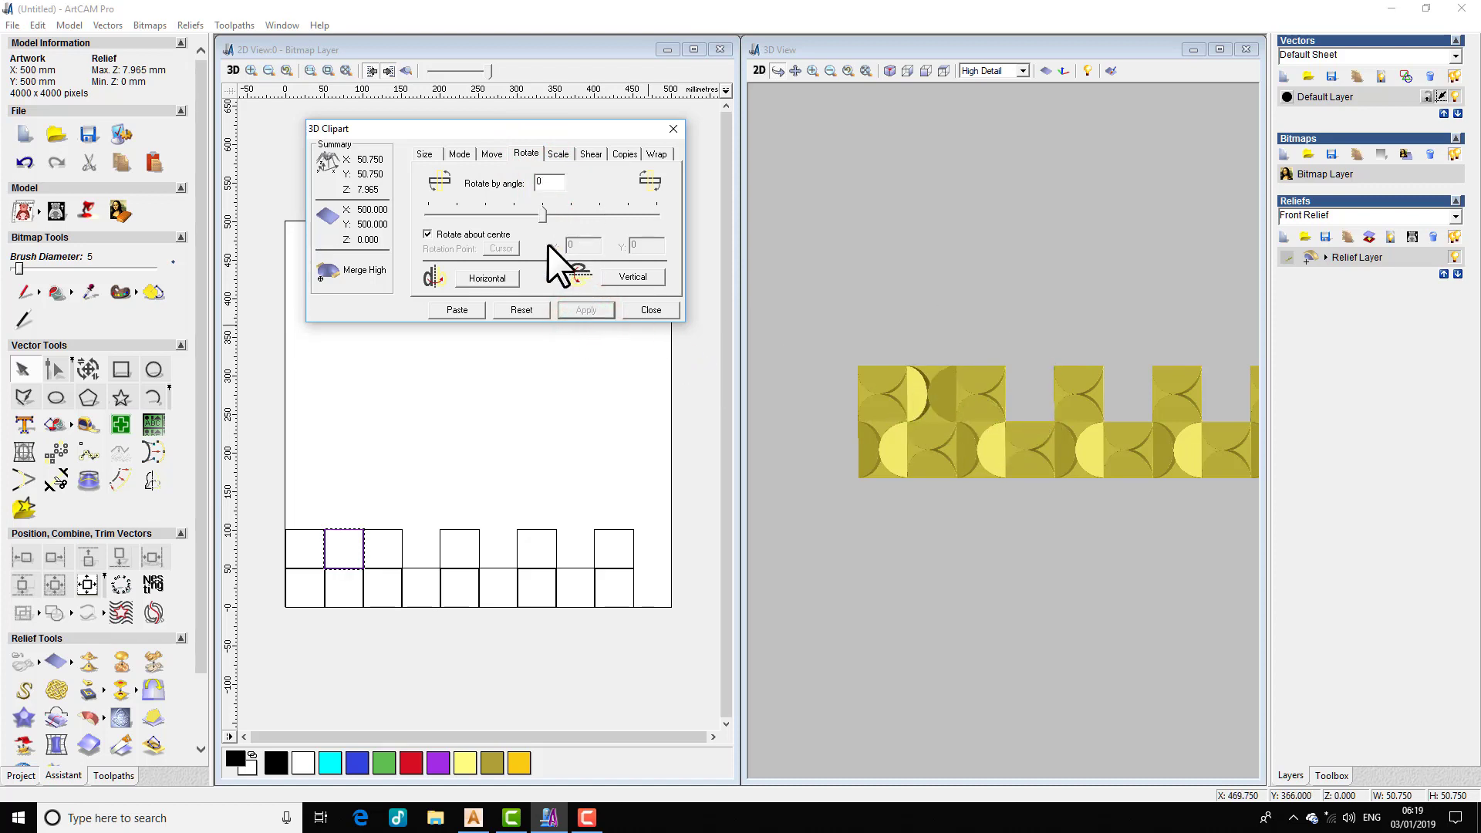
- Fill the second row's gaps by pasting the rotated tile as 4 linear columns at 100 mm X distance
click(625, 154)
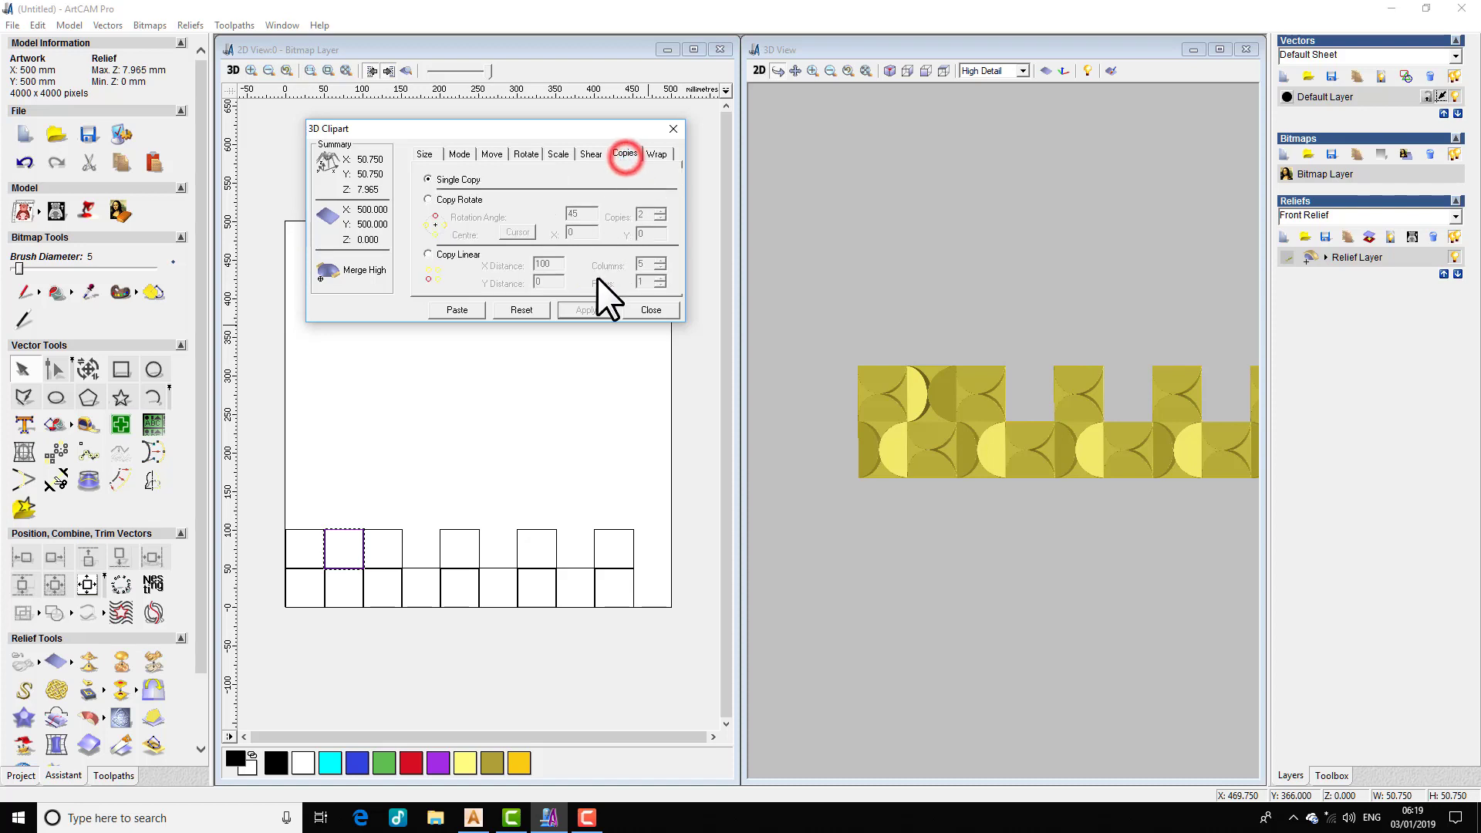
click(428, 254)
double_click(647, 263)
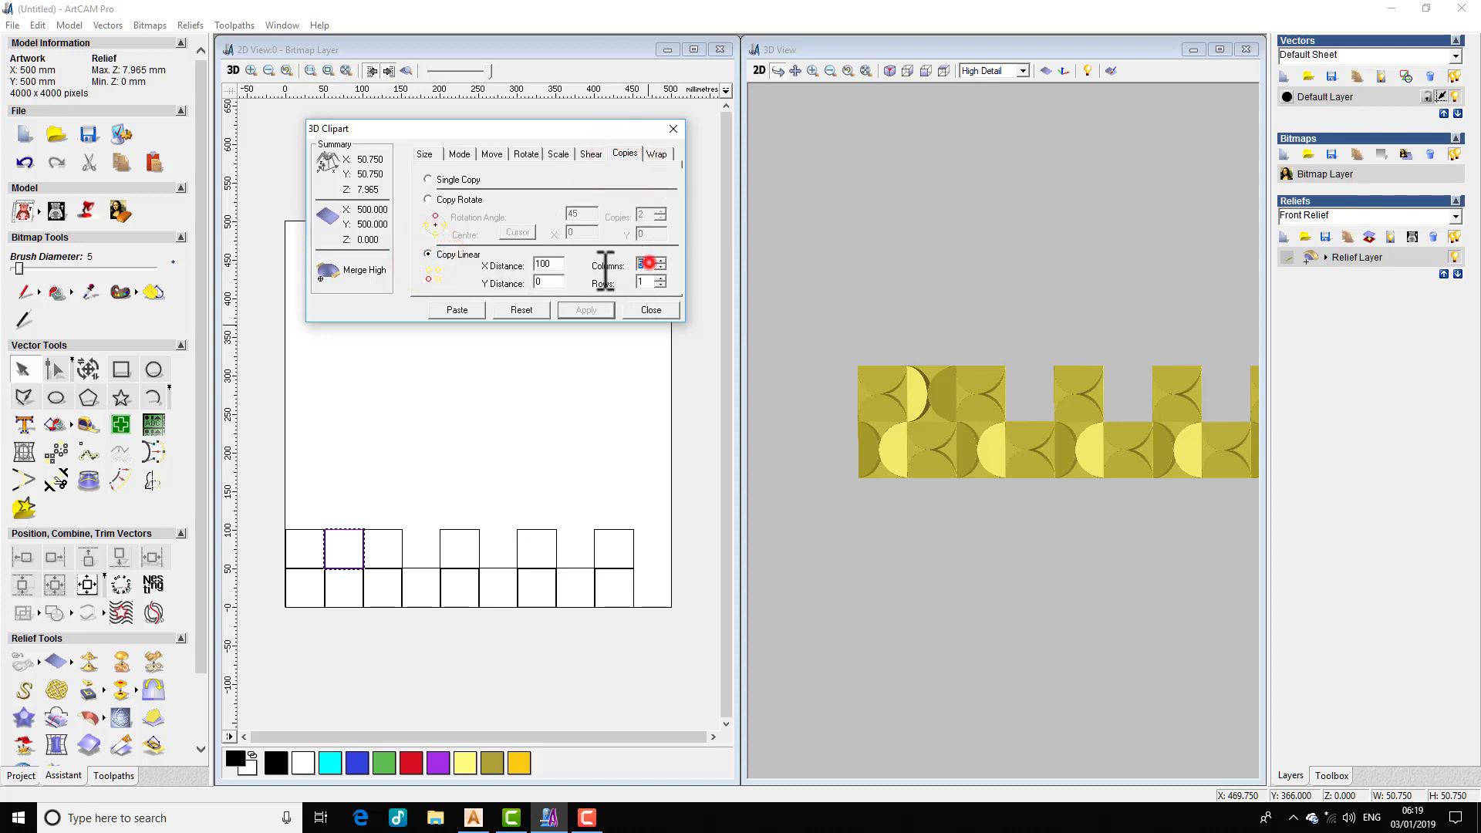
text(4)
click(467, 309)
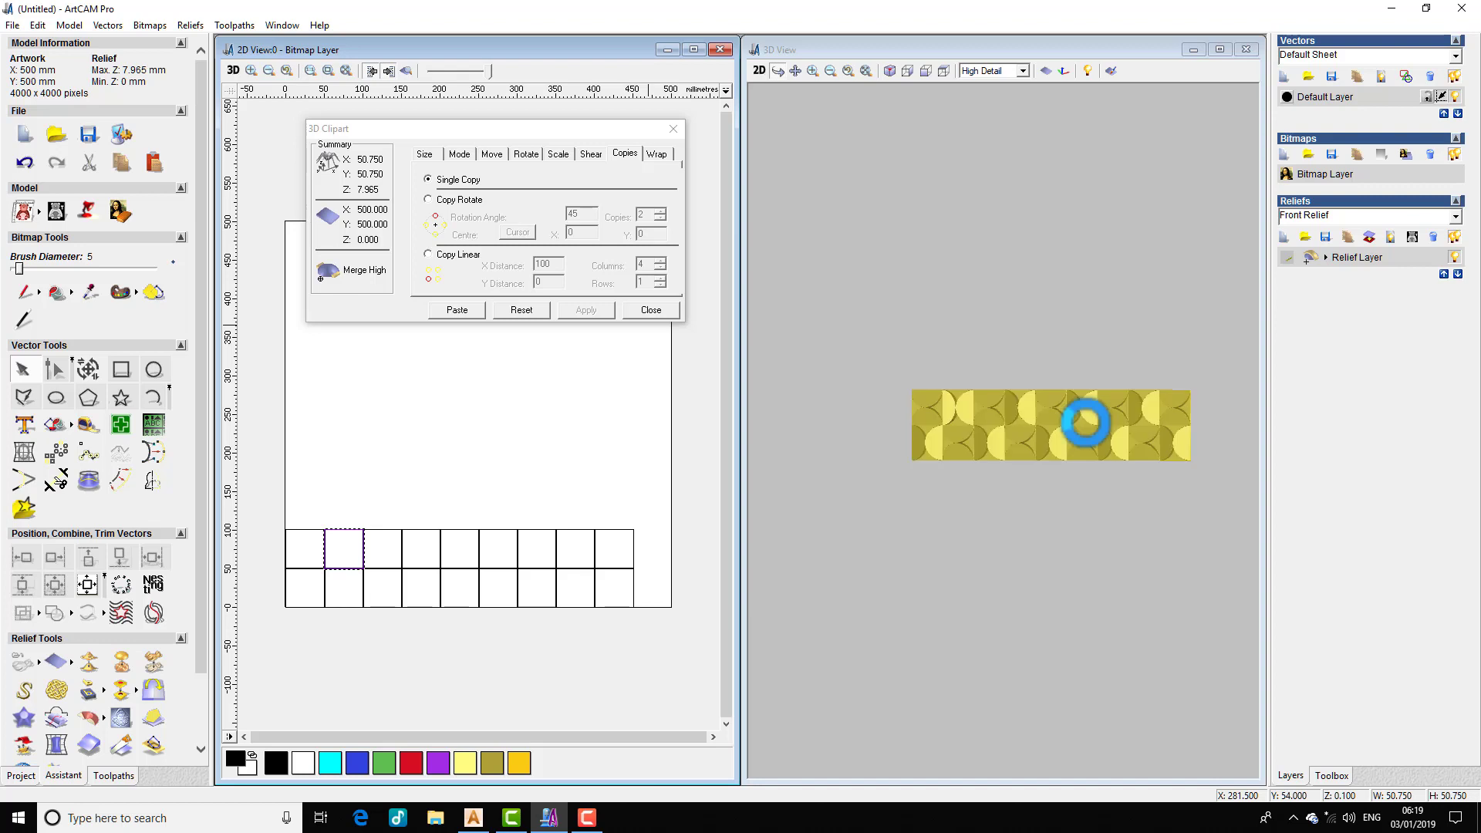
- Examine the two-row tile pattern in the 3D view and finish the clipart placement
click(1063, 416)
drag(1063, 415, 949, 404)
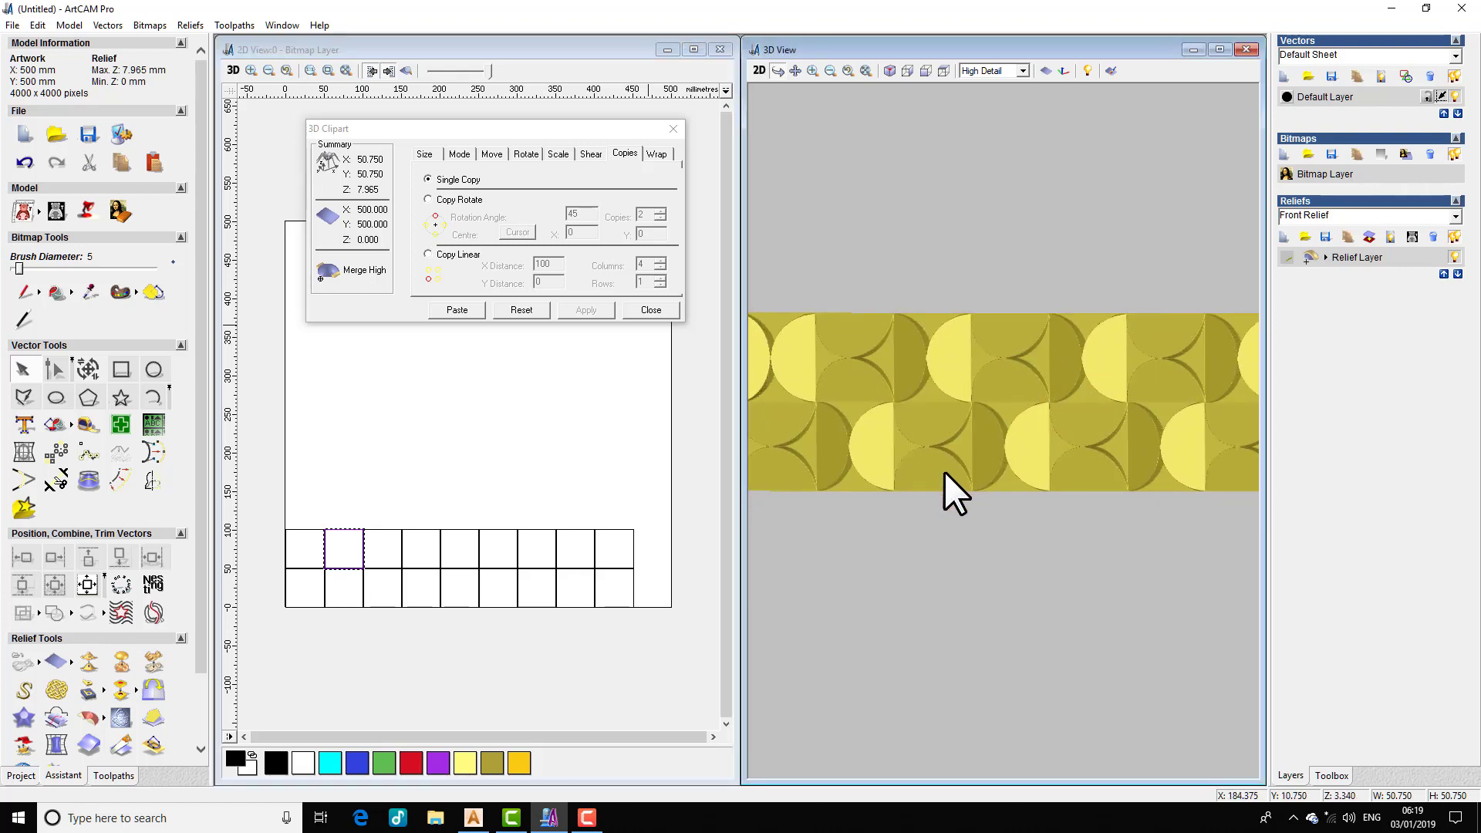
drag(949, 489, 1026, 420)
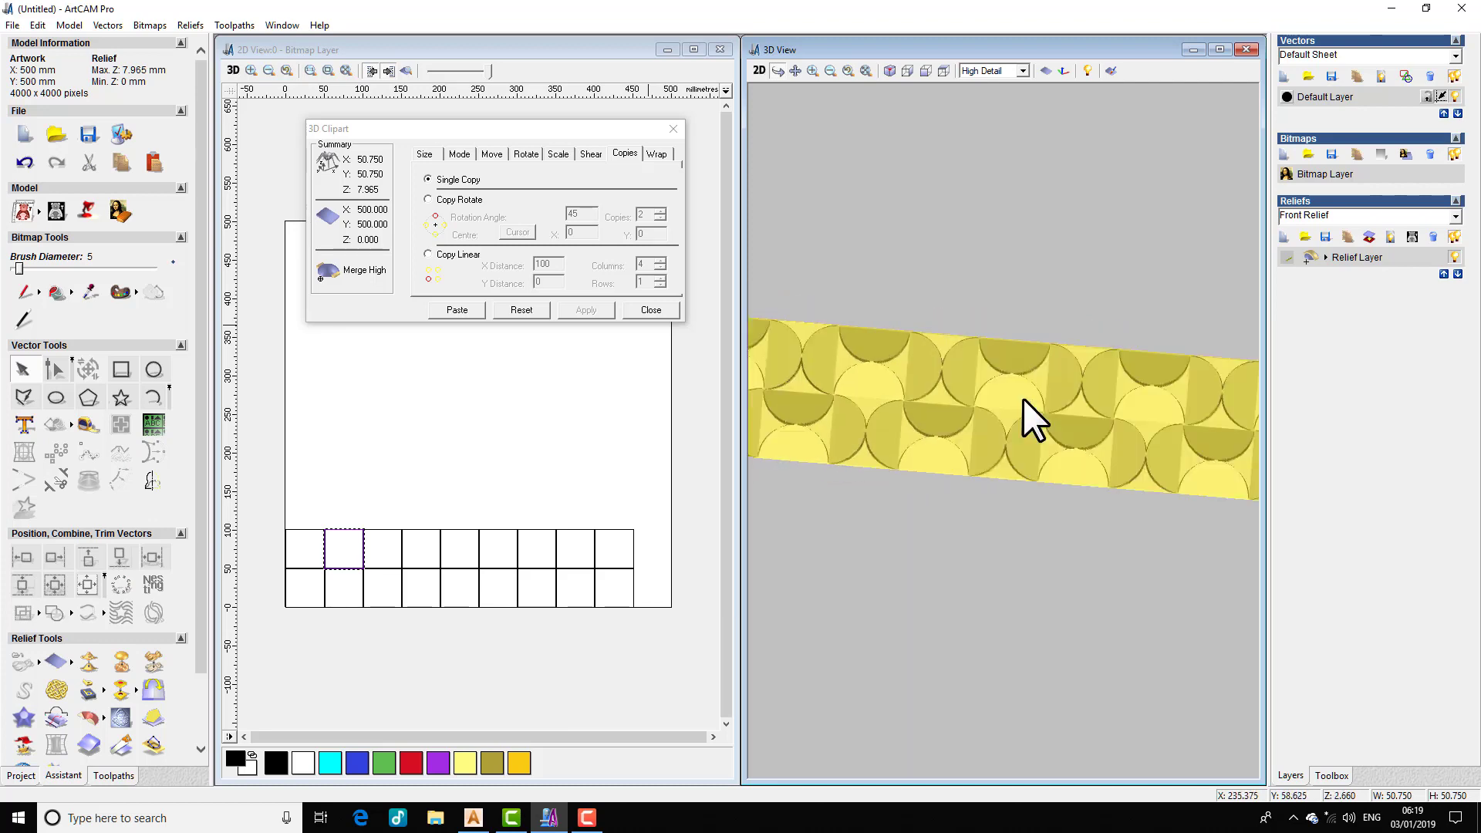
scroll(1025, 419, down, 3)
click(983, 401)
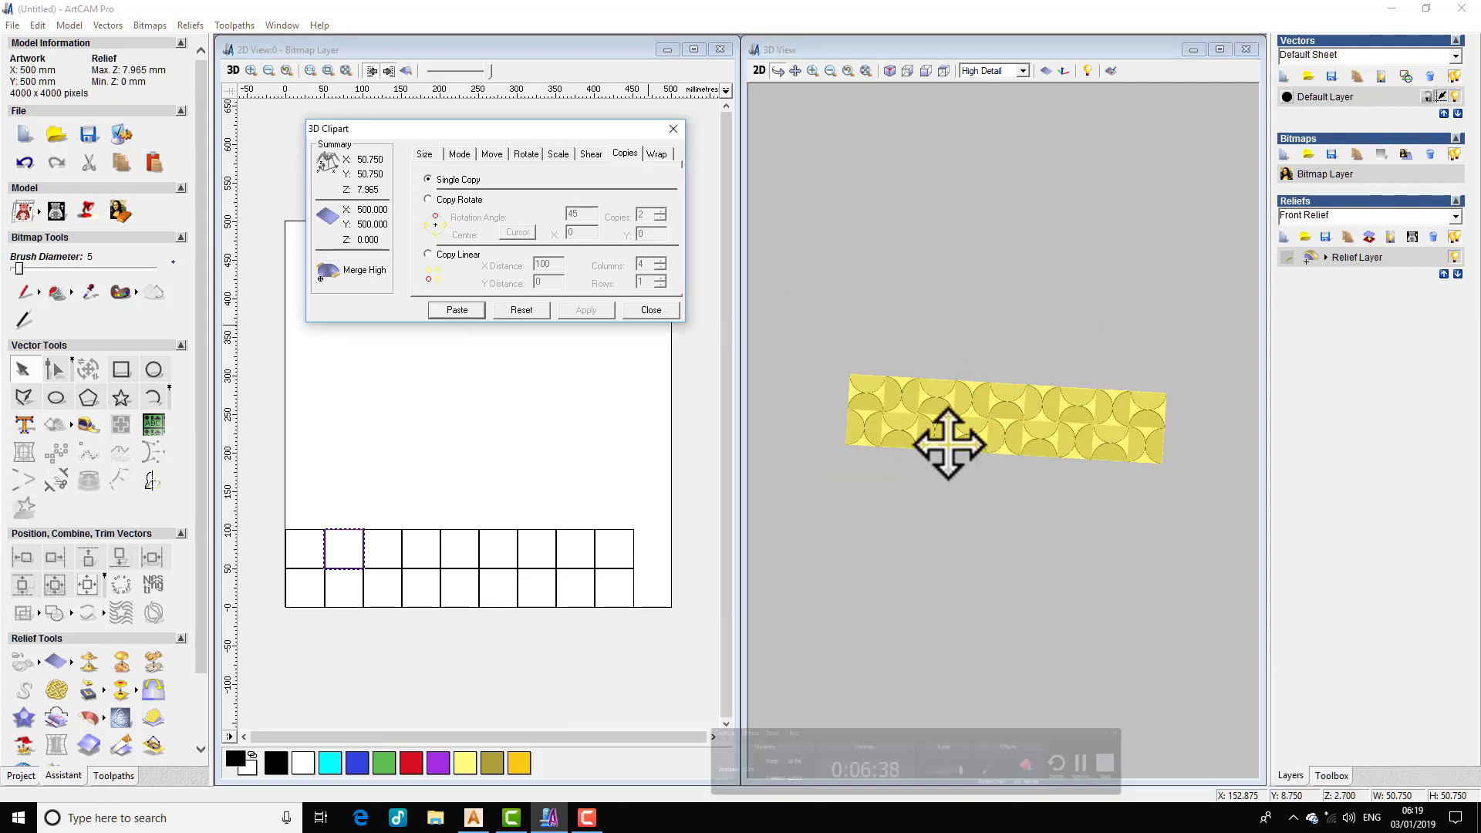
click(652, 310)
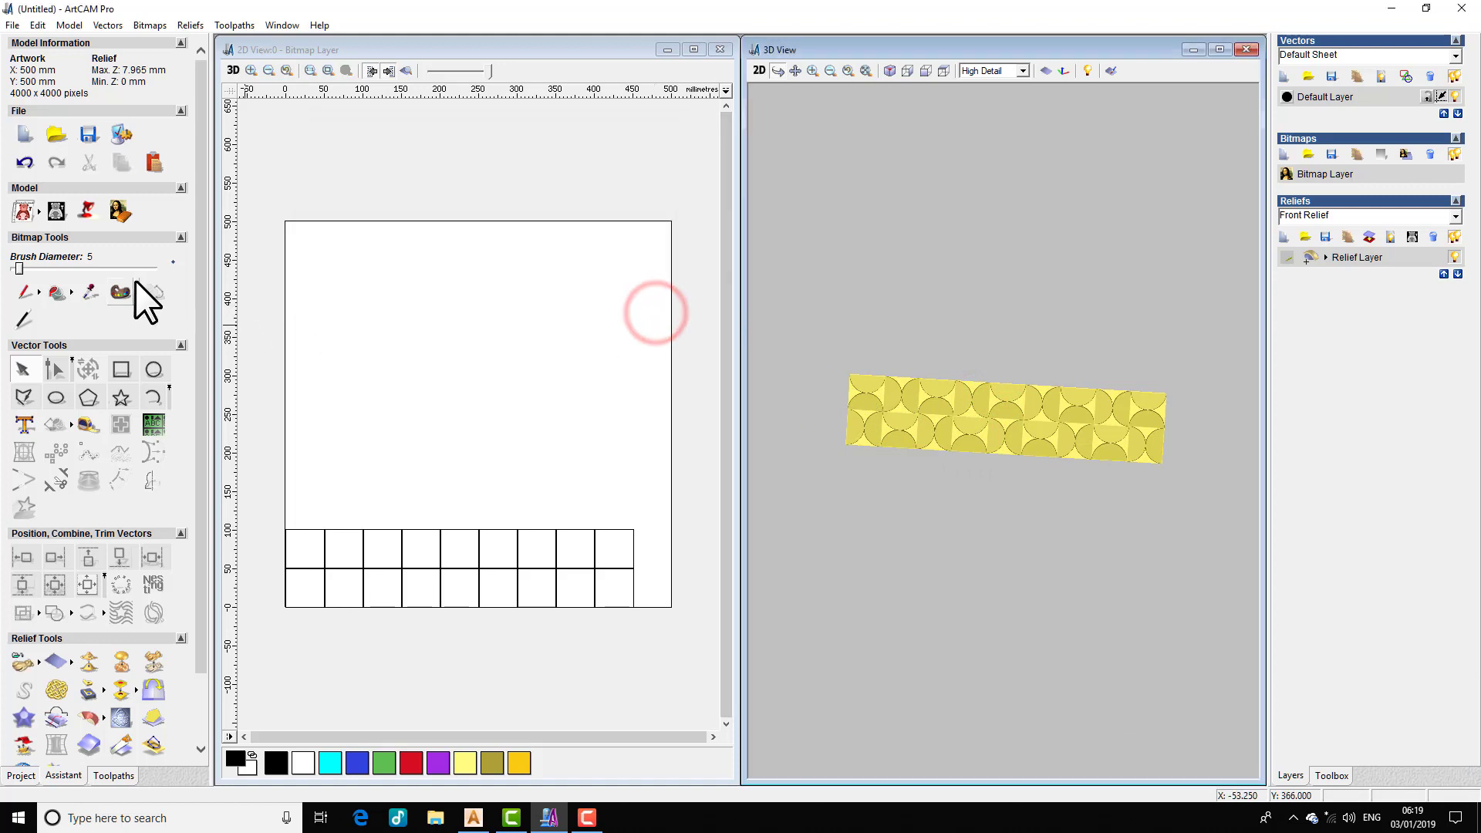
- Save the two-row pattern as a composite relief file named T1
click(40, 662)
click(88, 659)
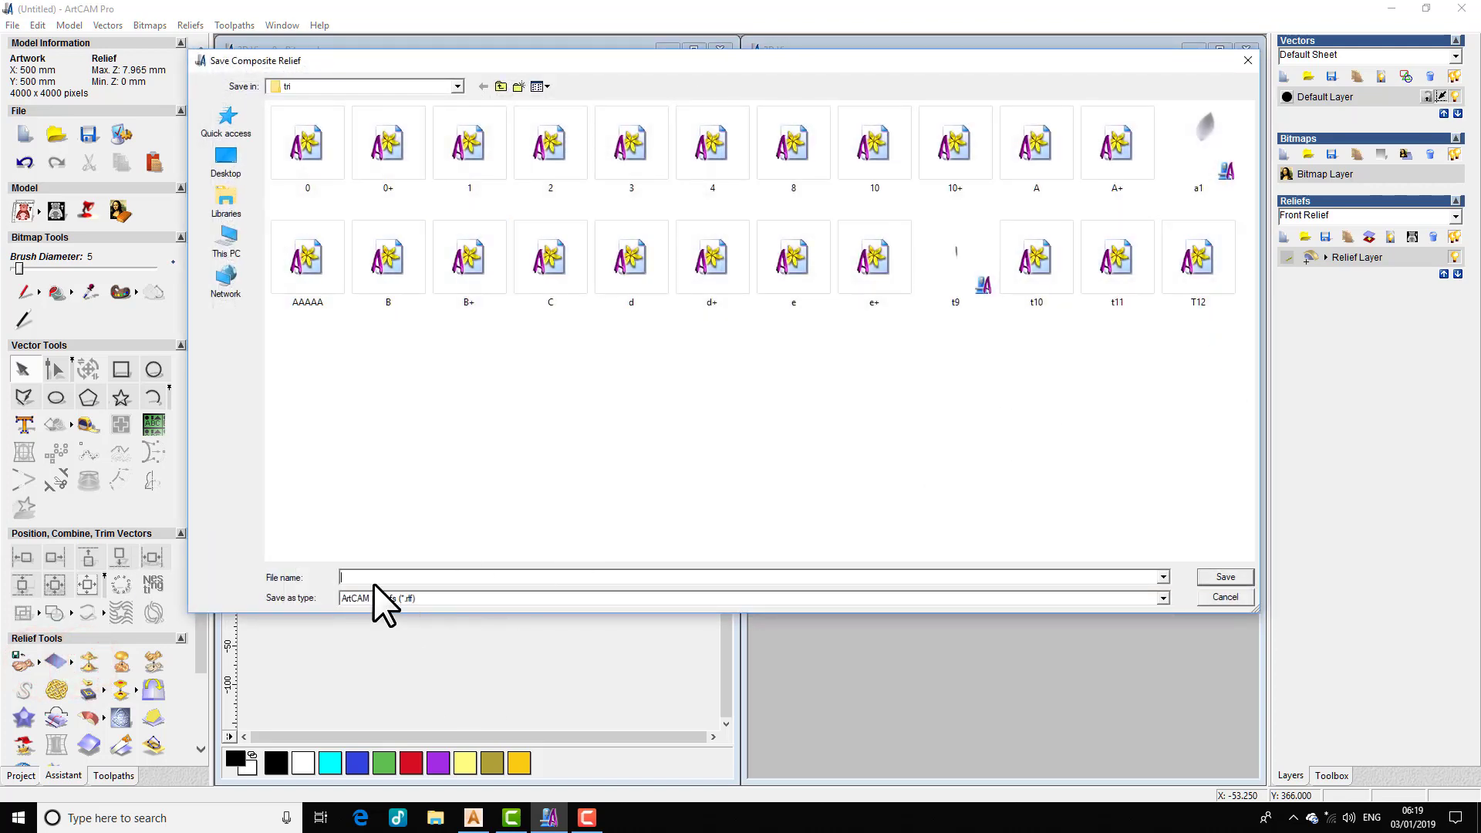
text(T1)
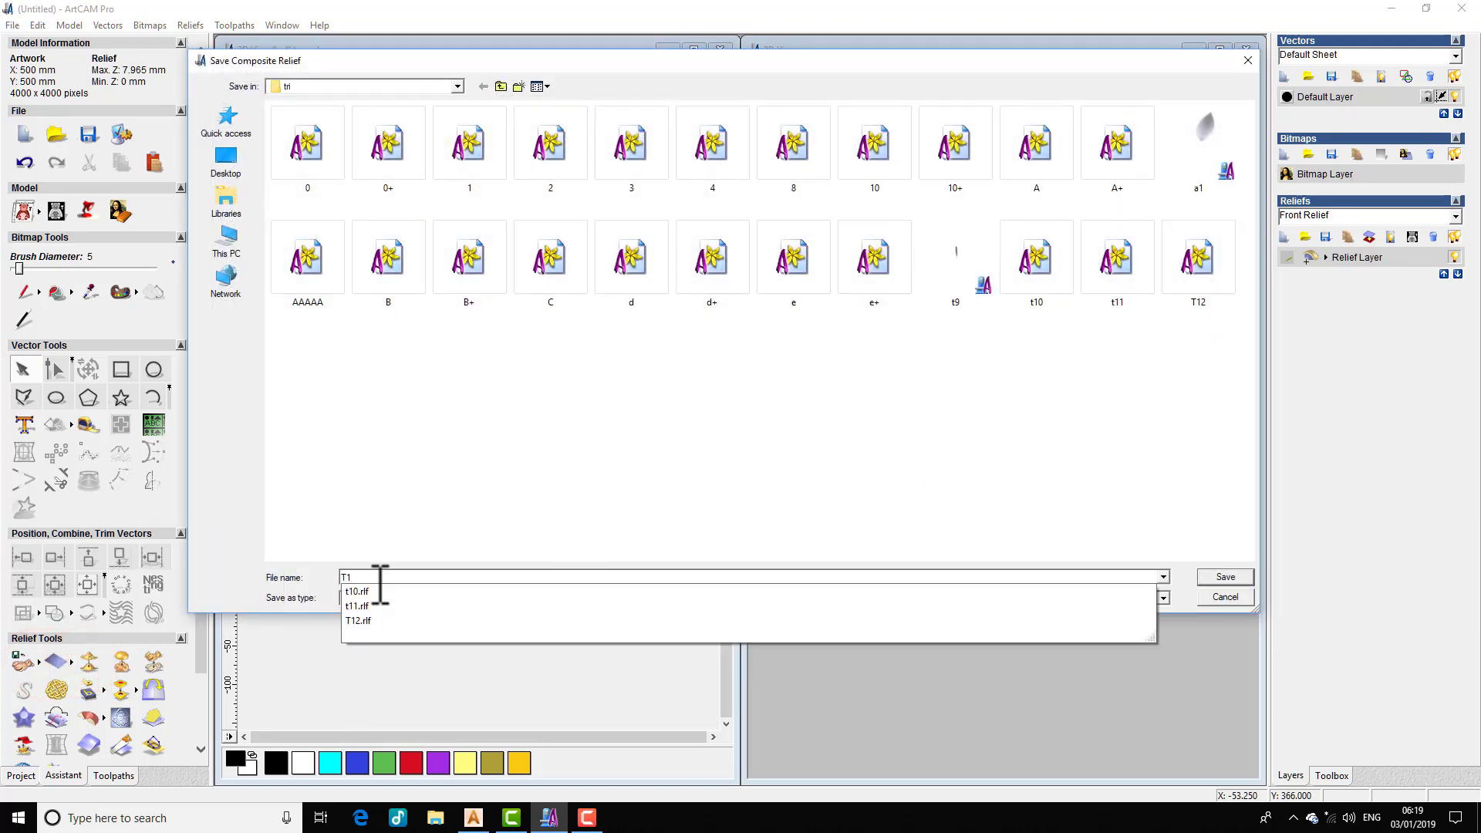
key(Return)
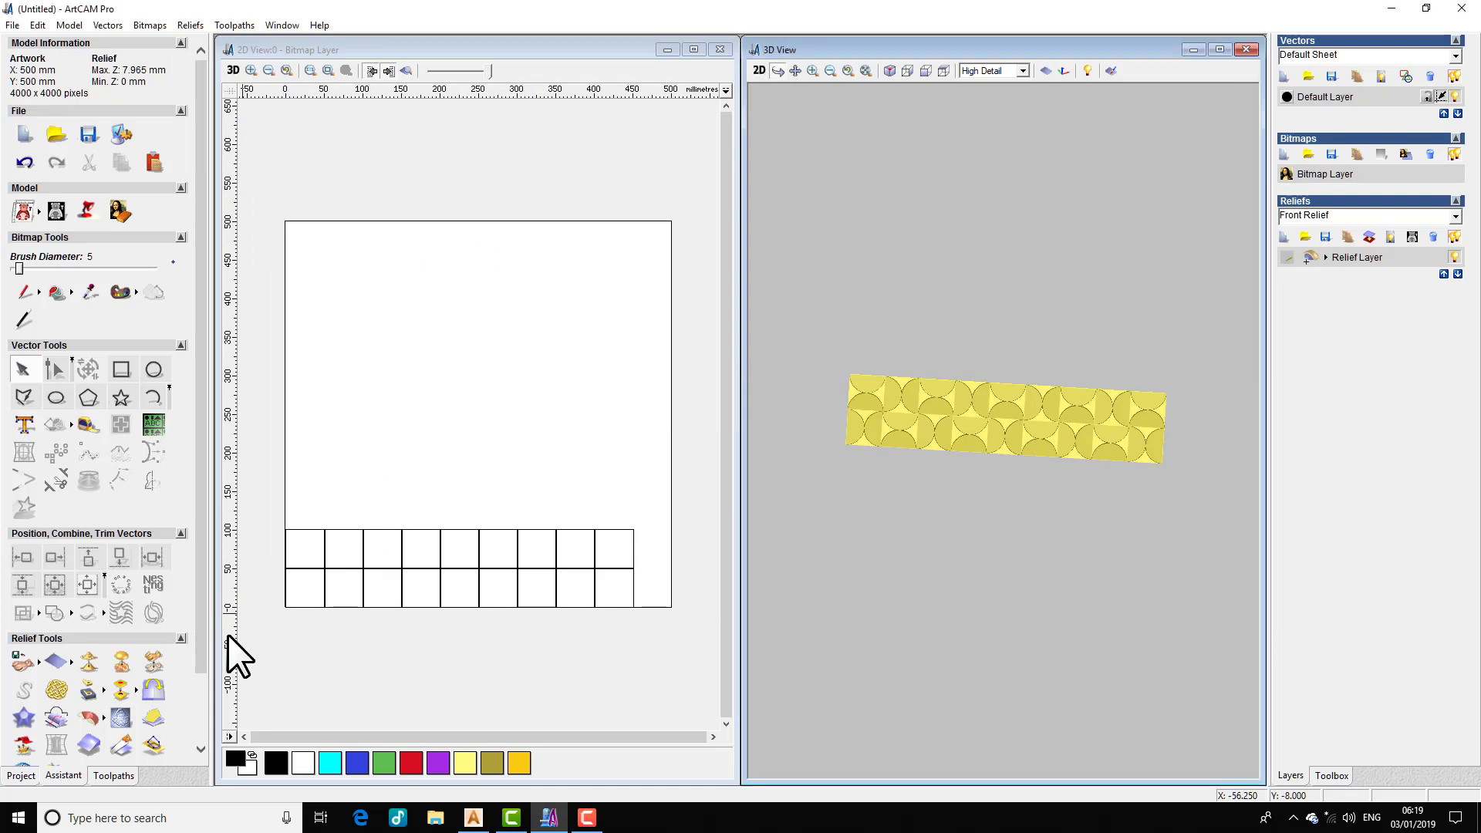
- Save the two-row composite relief again under the file name T13
click(25, 662)
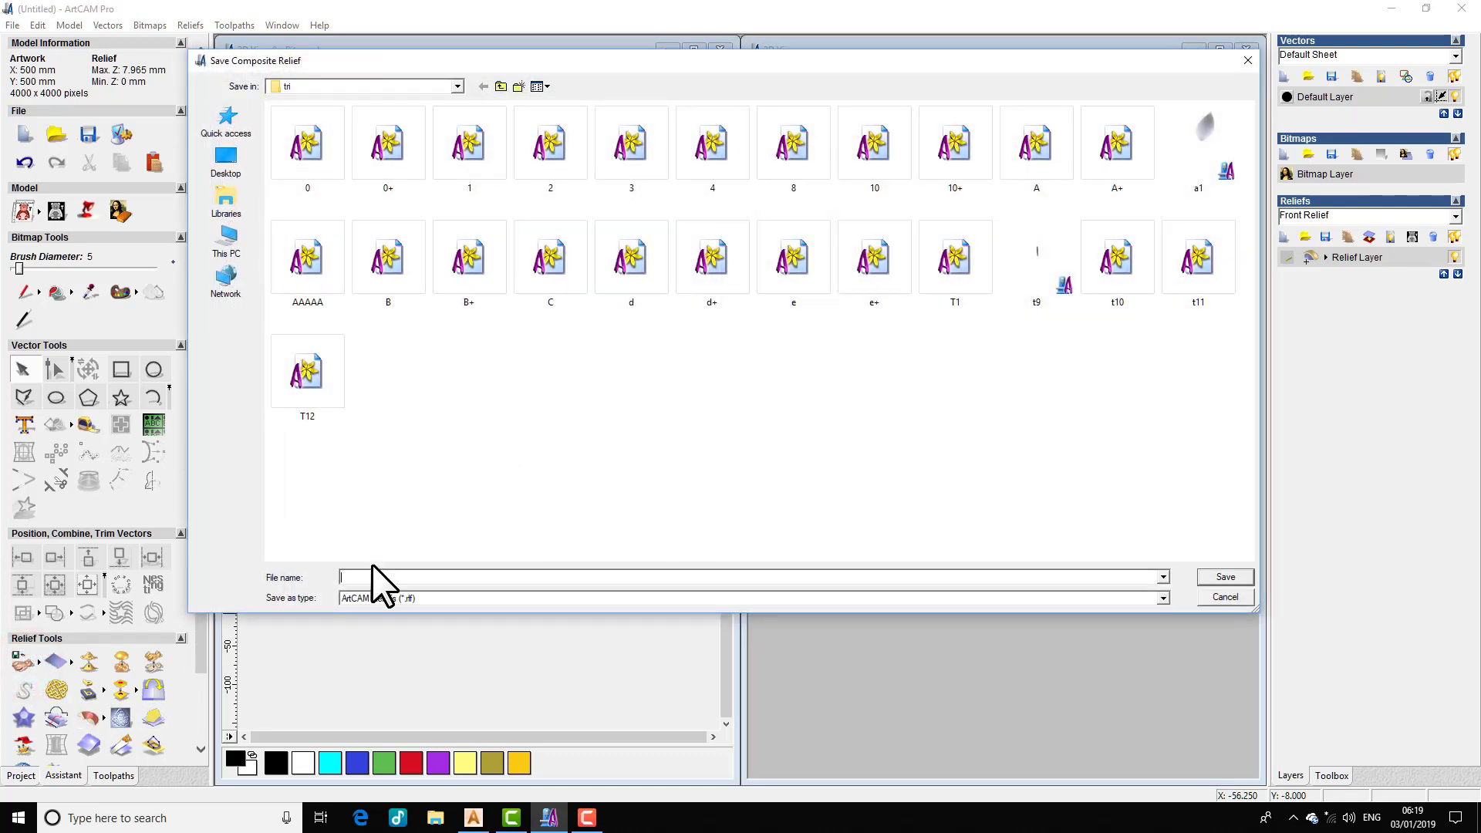
text(T)
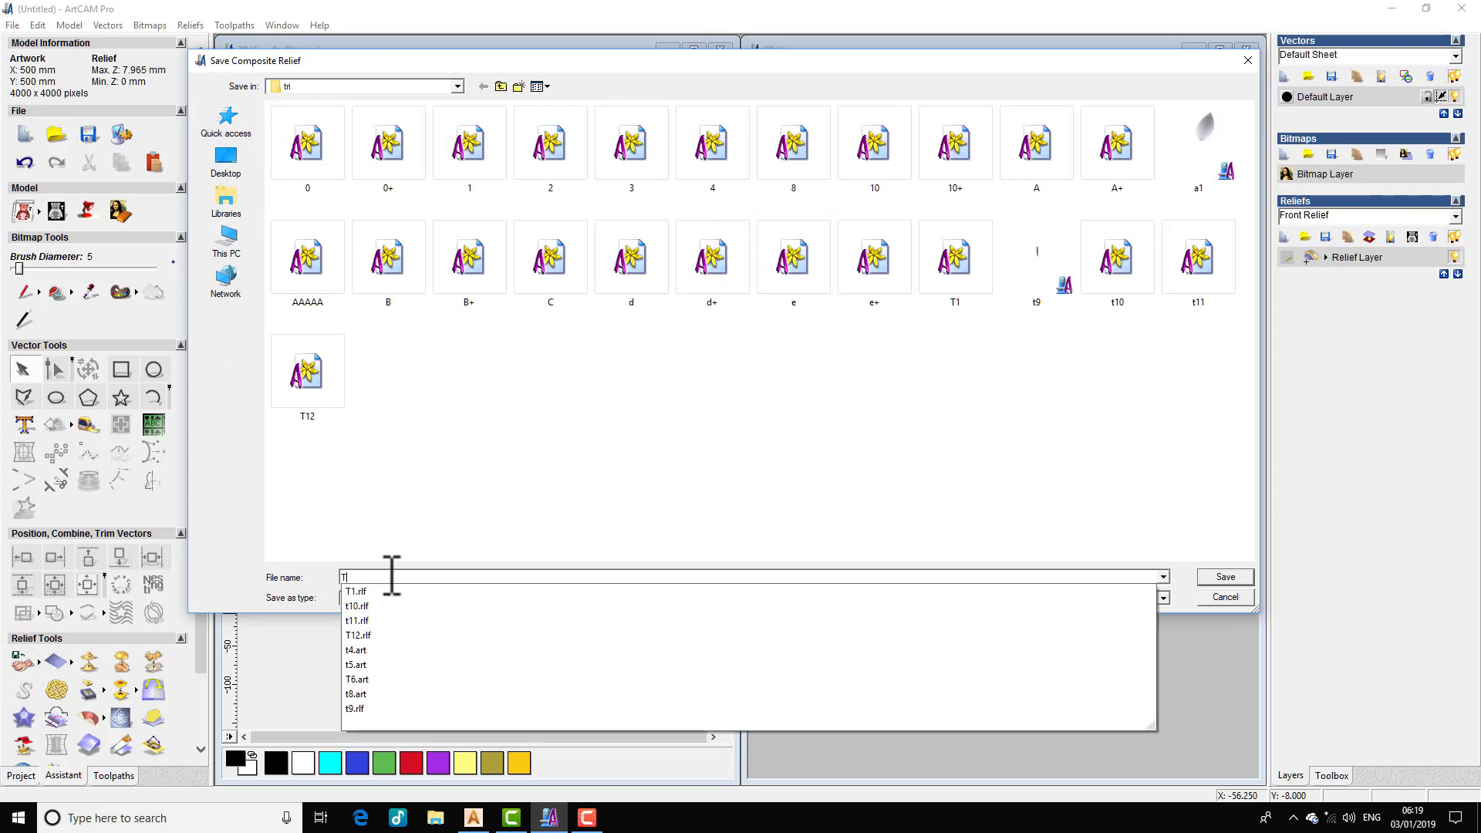
text(13)
key(Return)
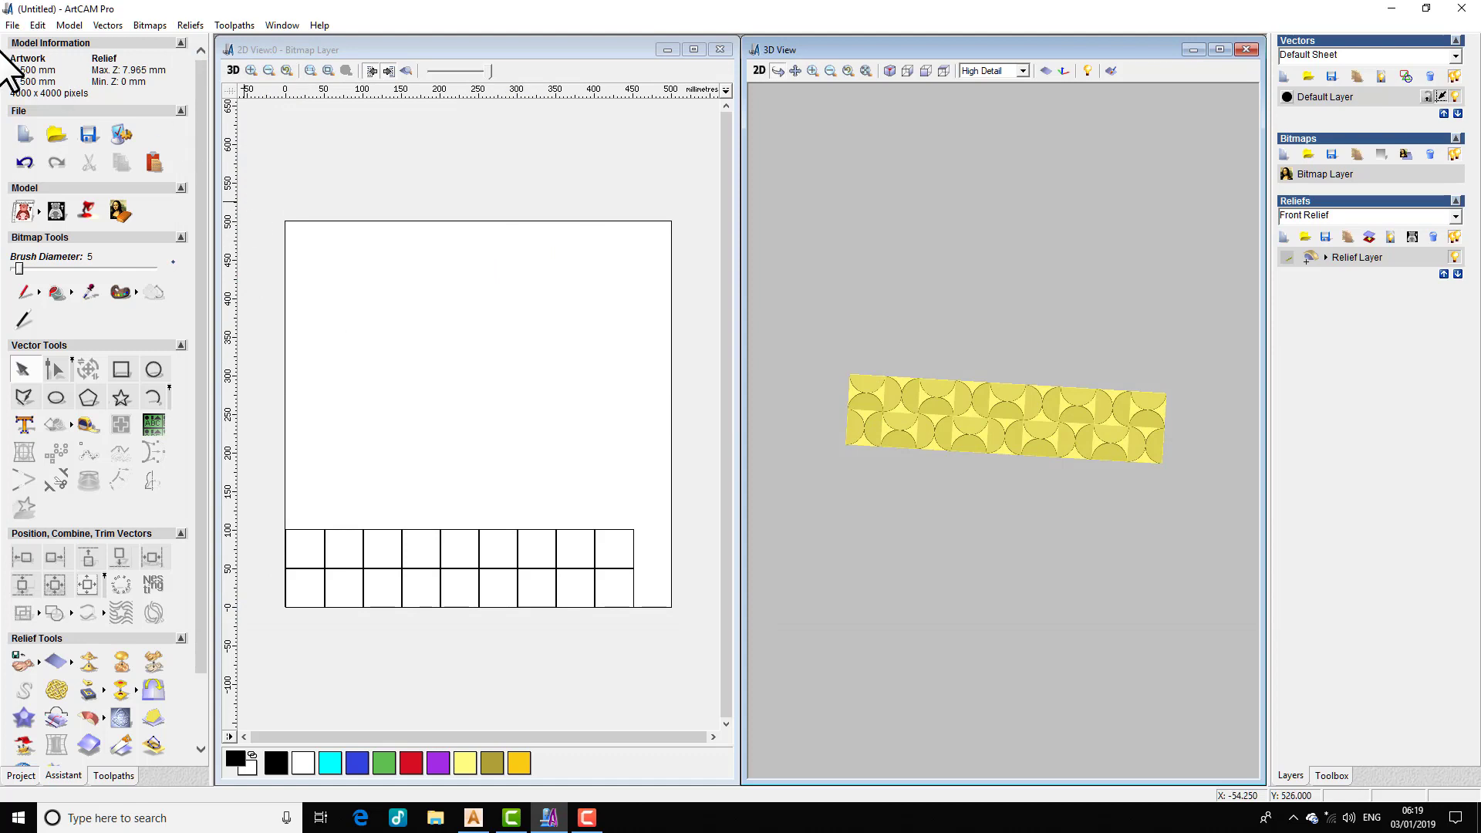
- Reset the relief to empty and delete all the tile outline vectors from the model
click(48, 666)
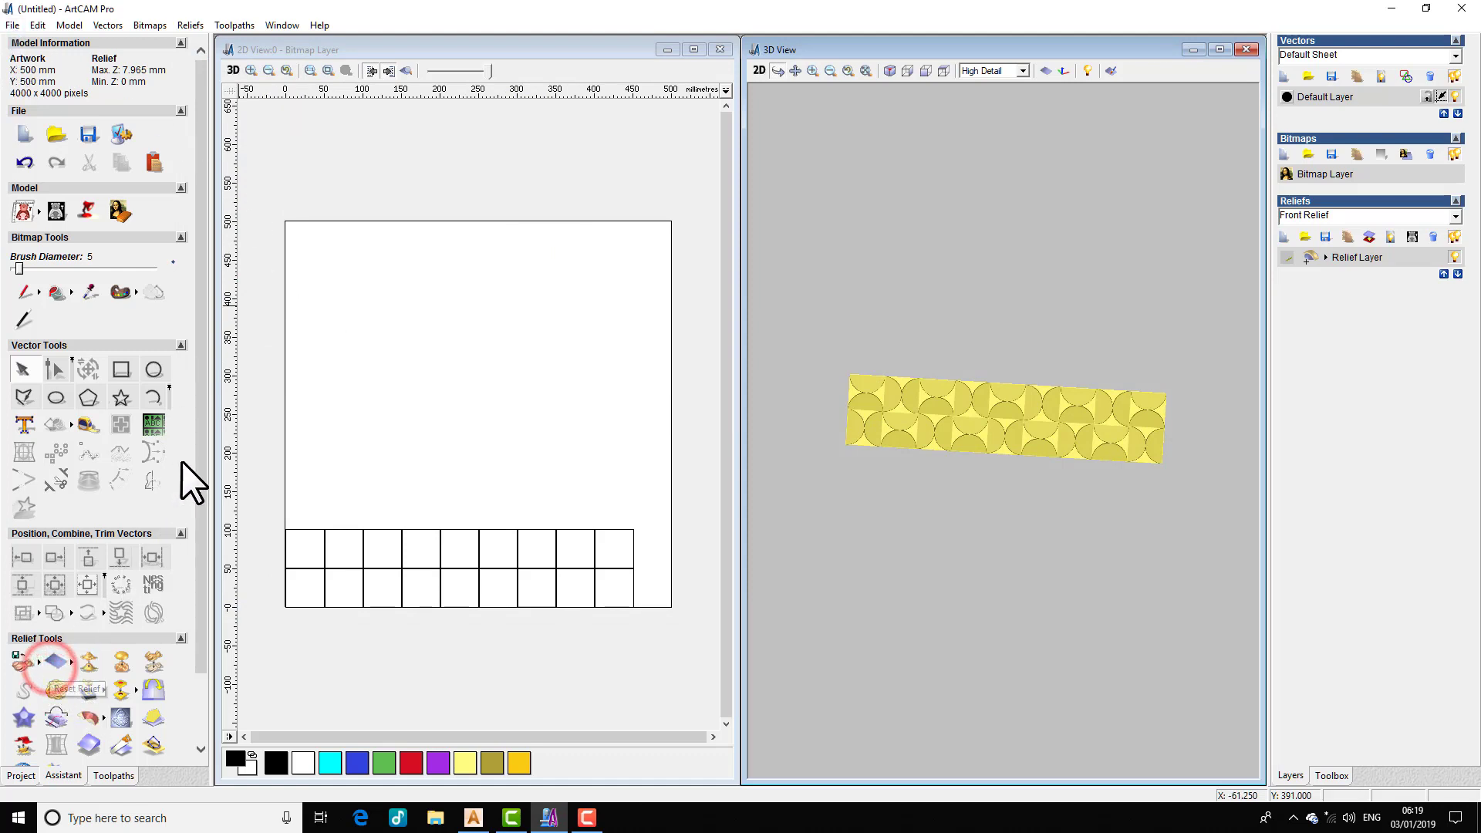
drag(697, 453, 294, 655)
key(Delete)
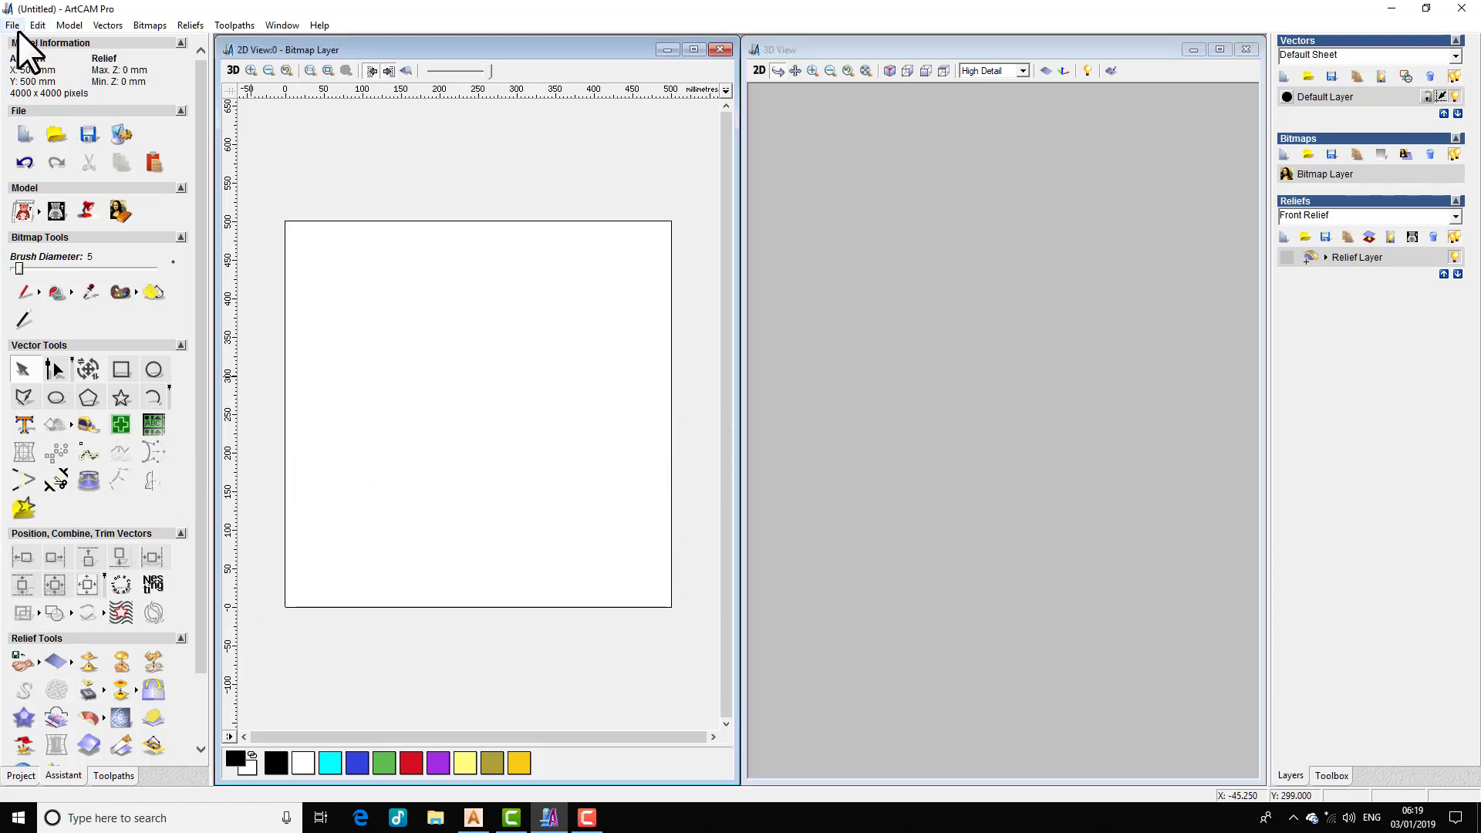
- Load the saved T13 relief as clipart for pasting into the empty model
click(37, 663)
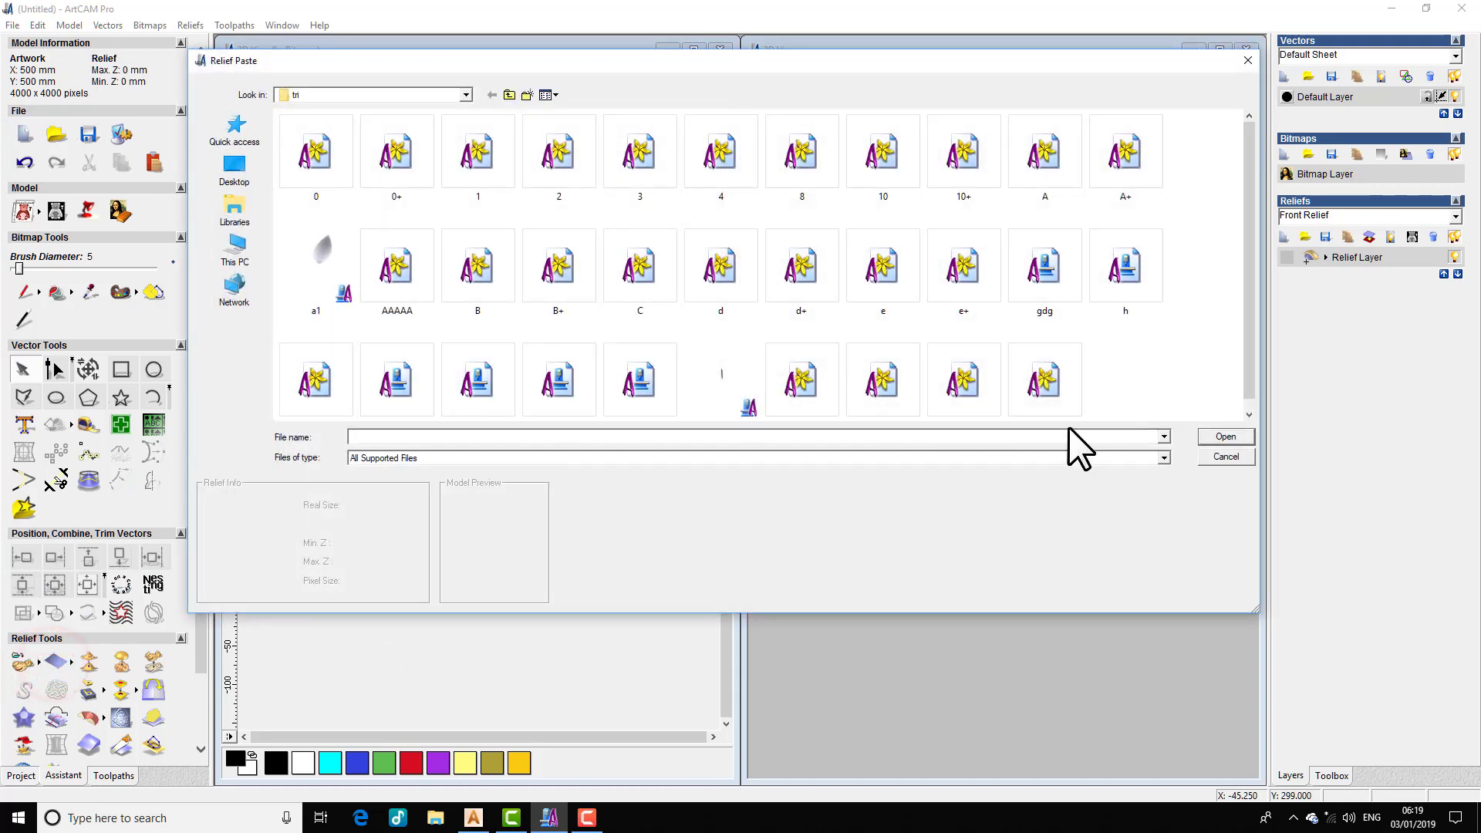
scroll(1073, 409, down, 1)
click(1059, 395)
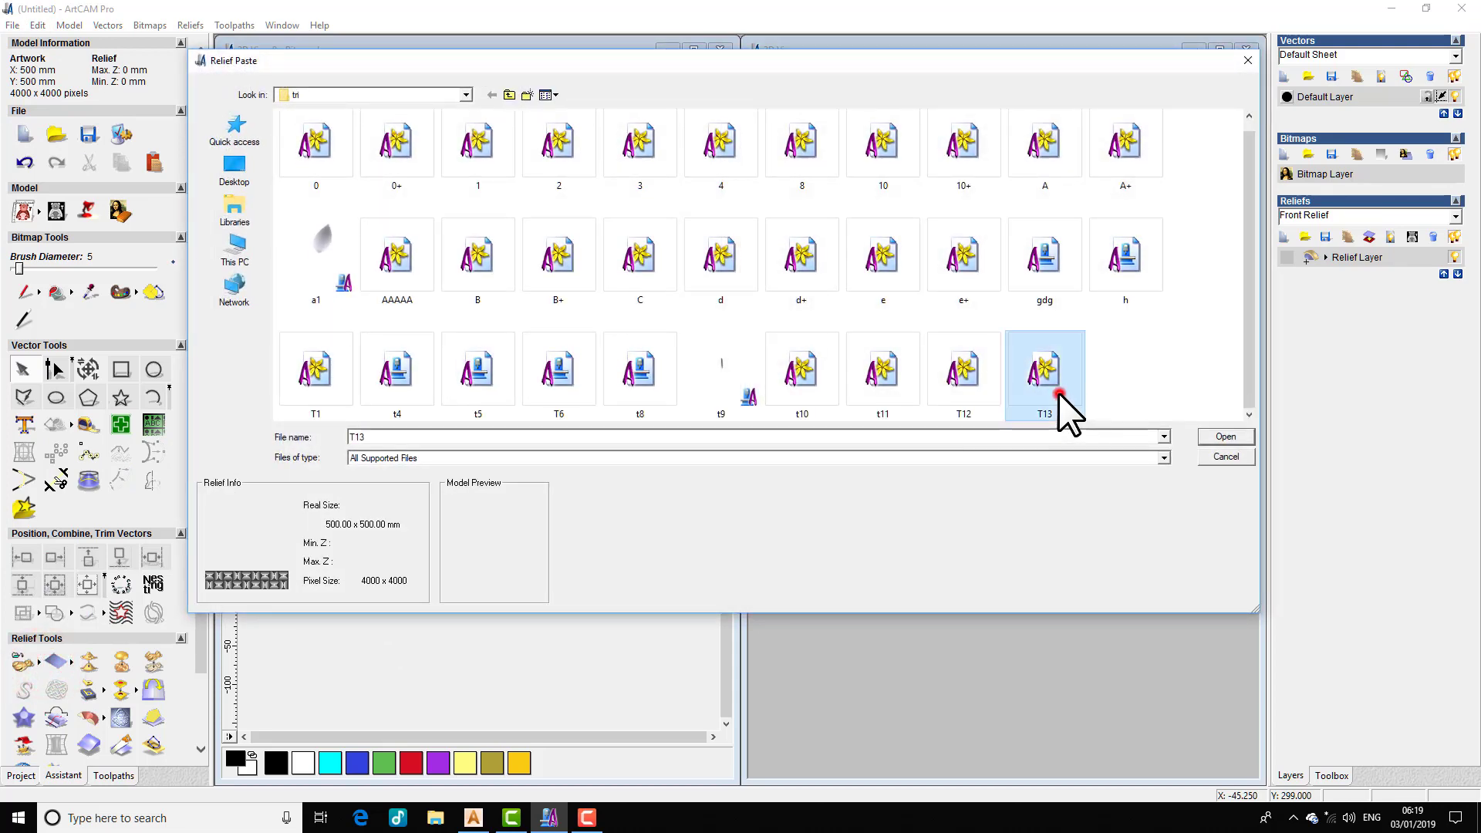
click(1223, 439)
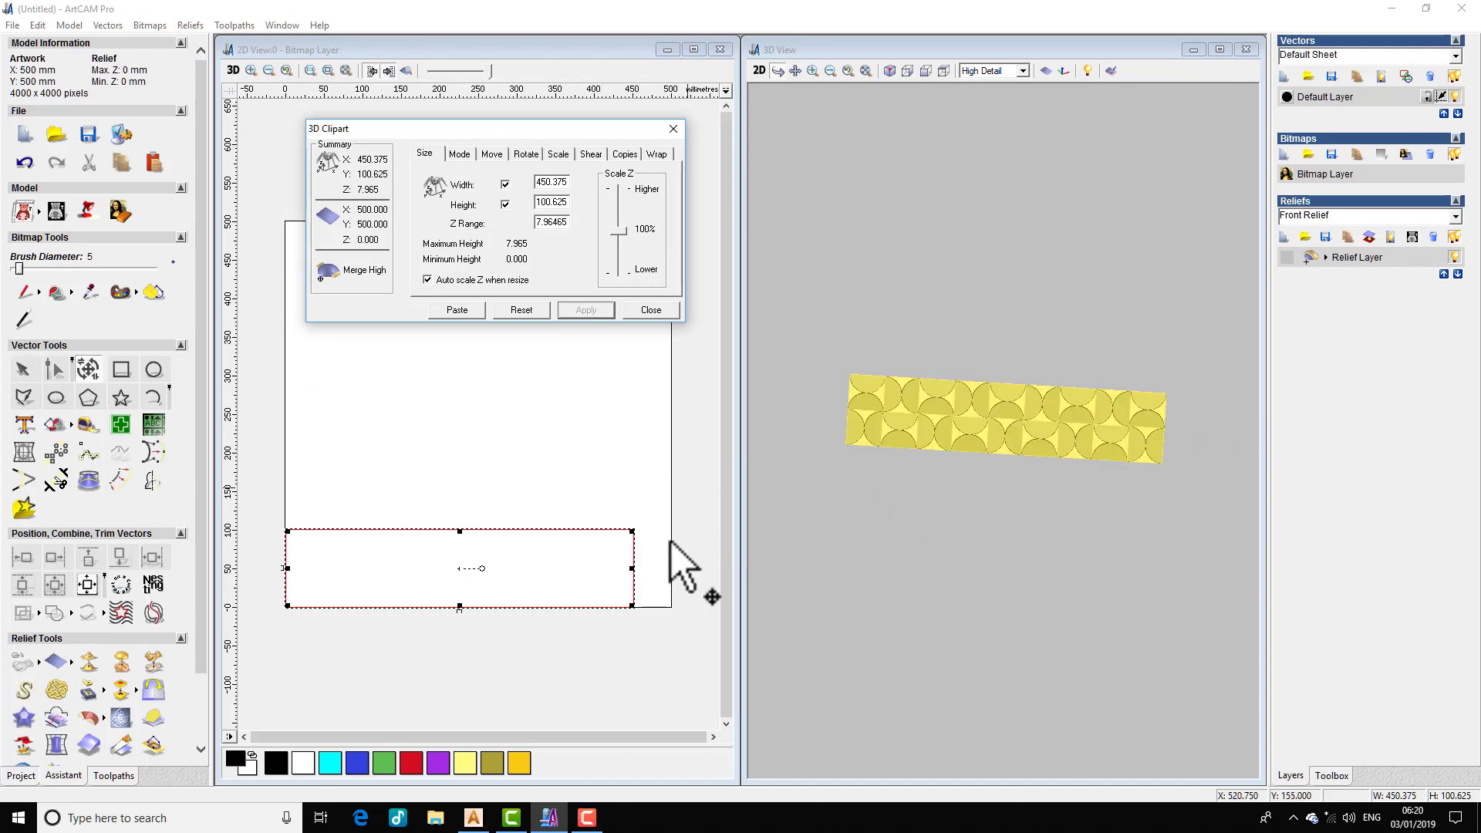
- Stretch the T13 clipart to about 499.7 mm wide so it spans the model, and paste it
click(633, 570)
drag(632, 569, 670, 569)
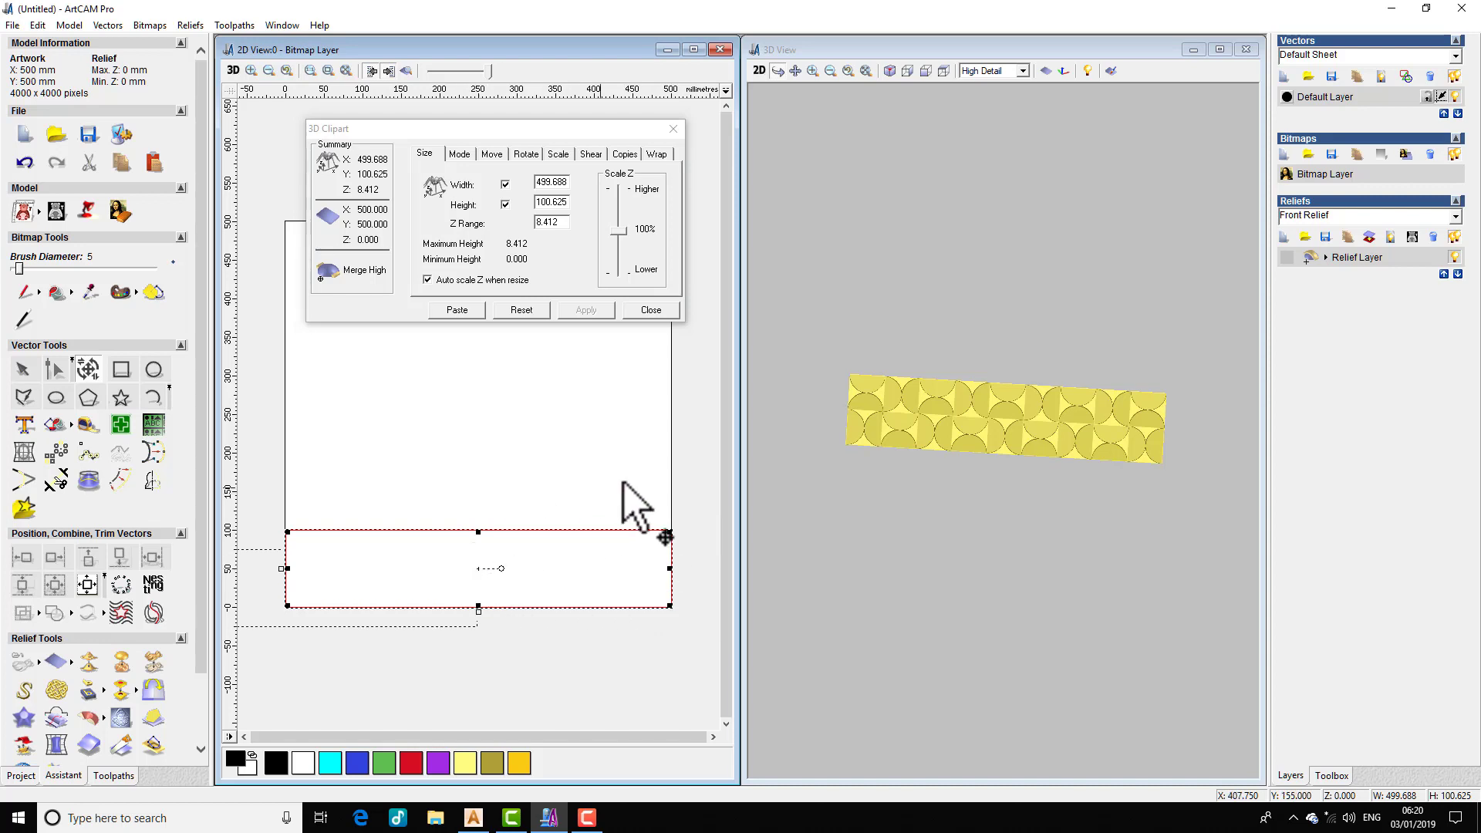
click(458, 309)
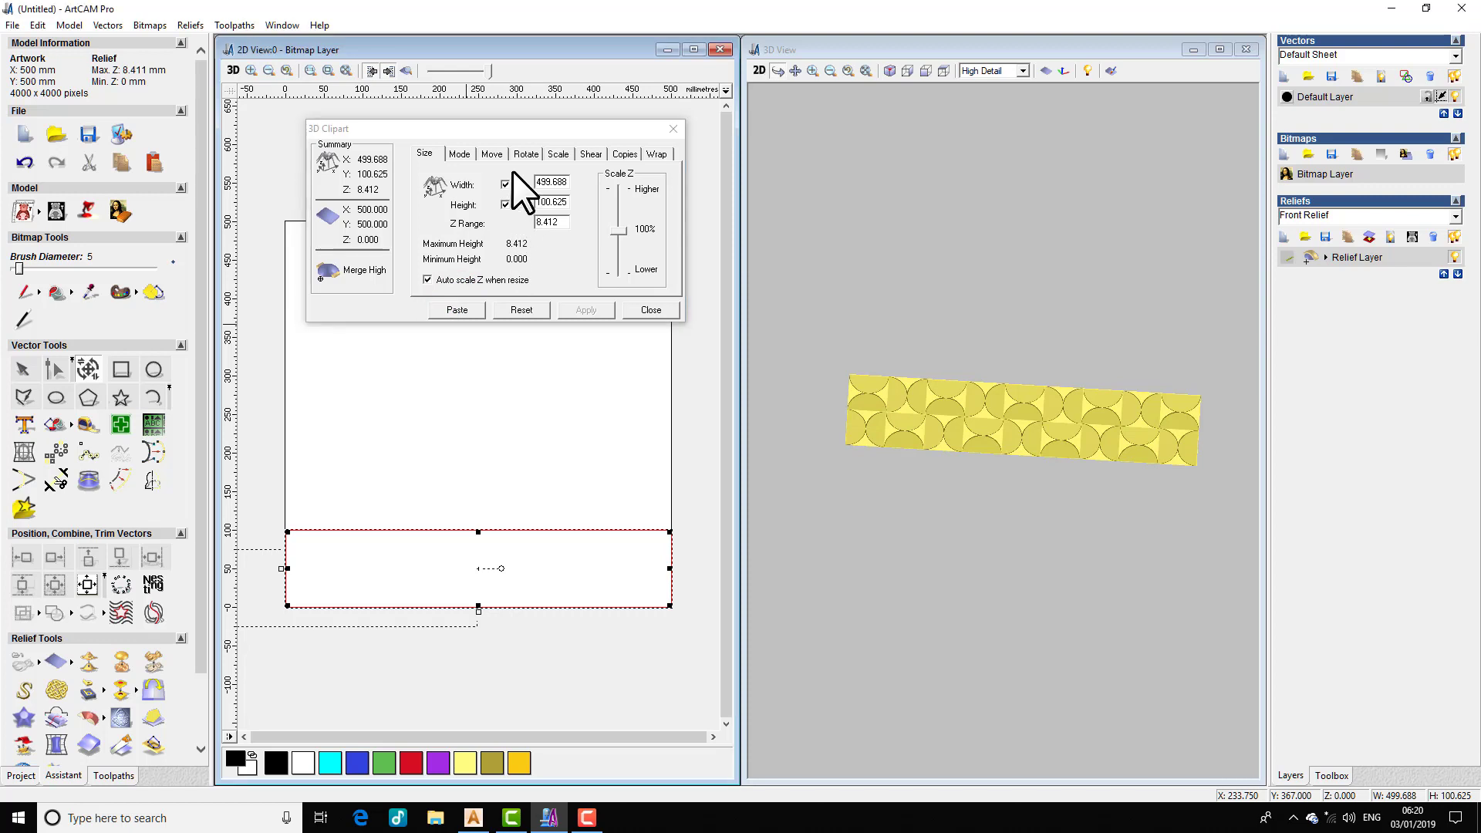
- Move the strip clipart 100 mm in Y and paste it as the second band
click(486, 151)
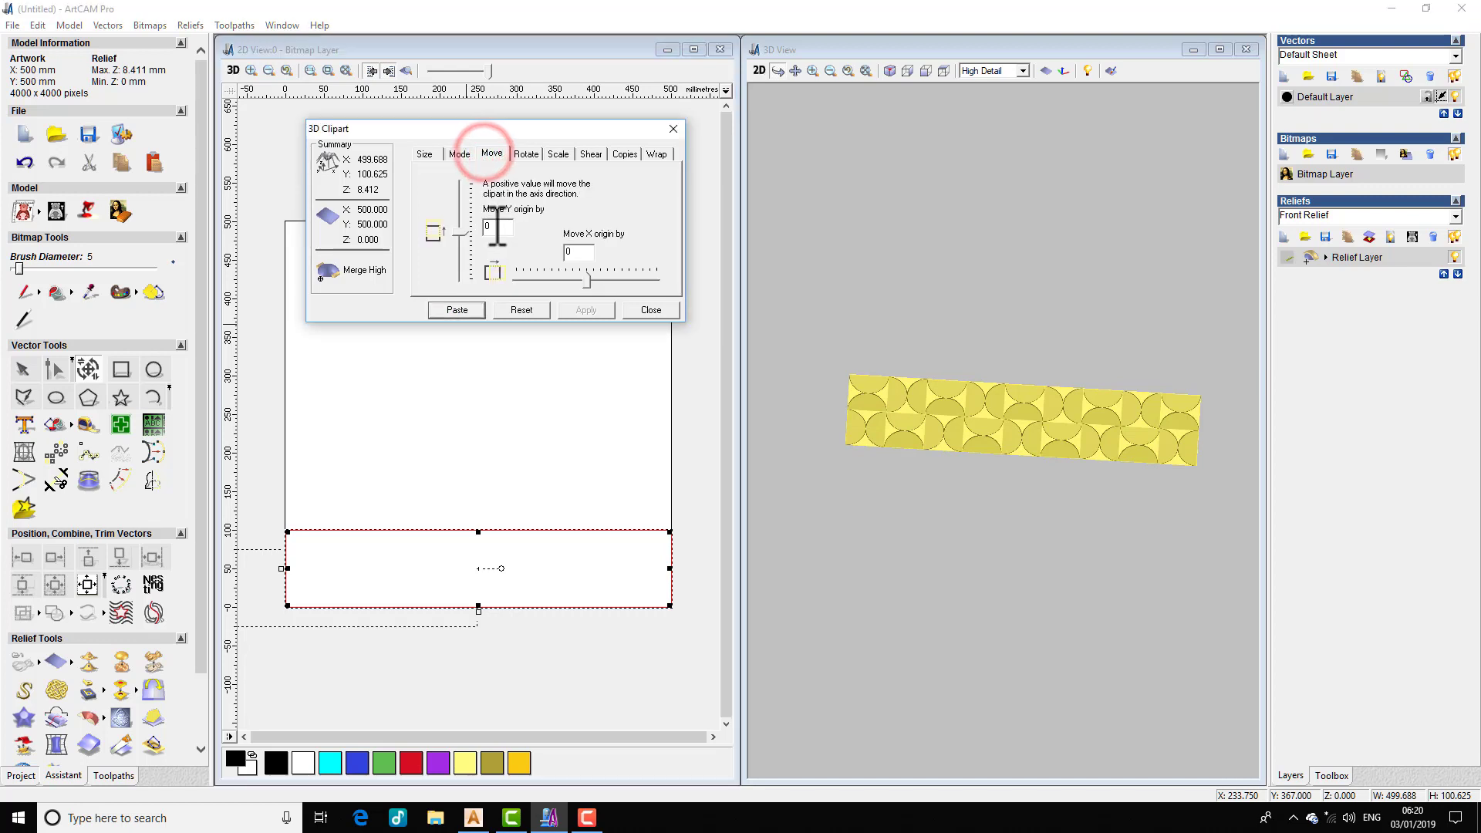
click(493, 224)
text(100)
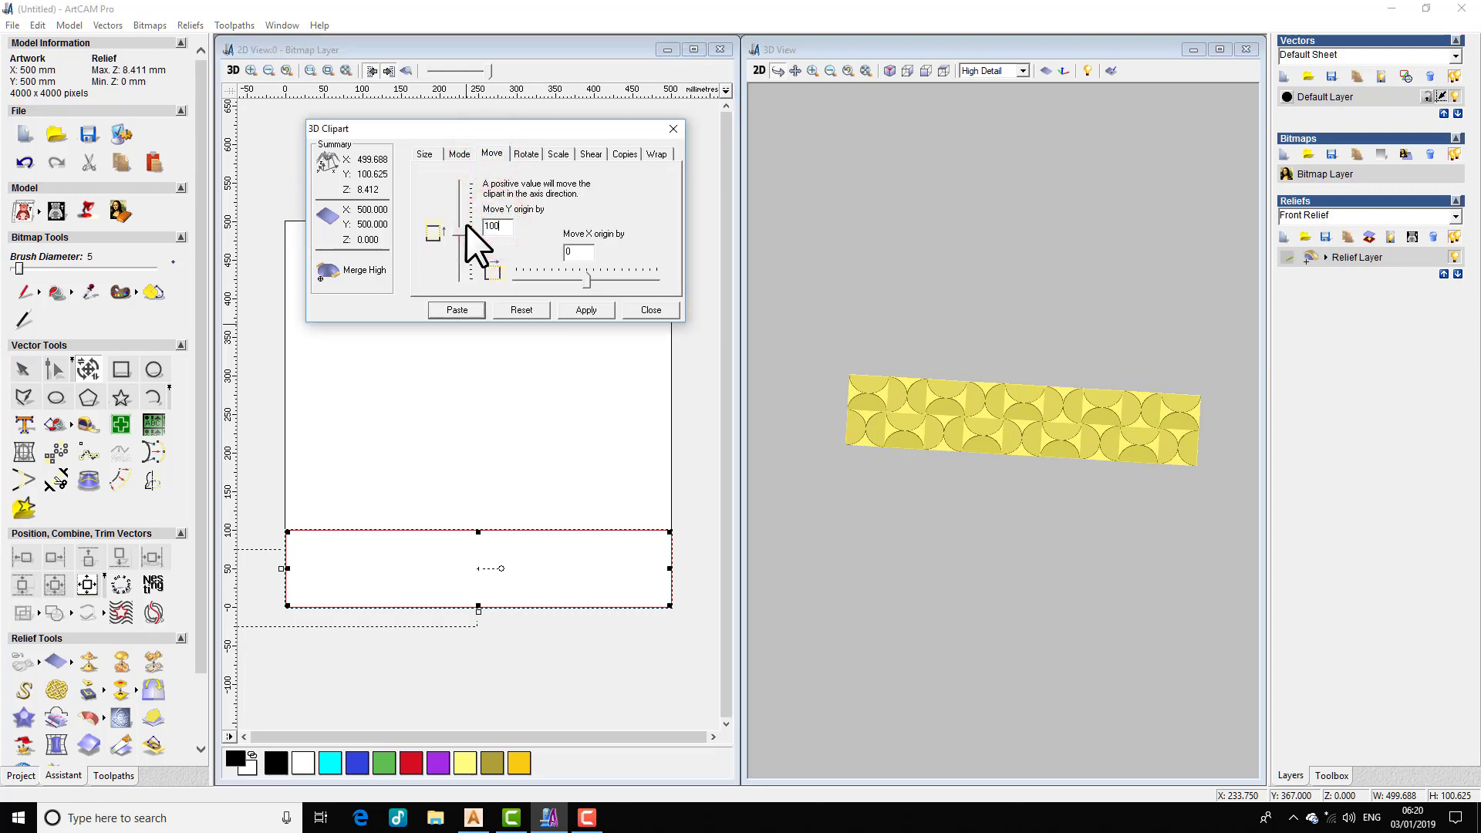
click(577, 309)
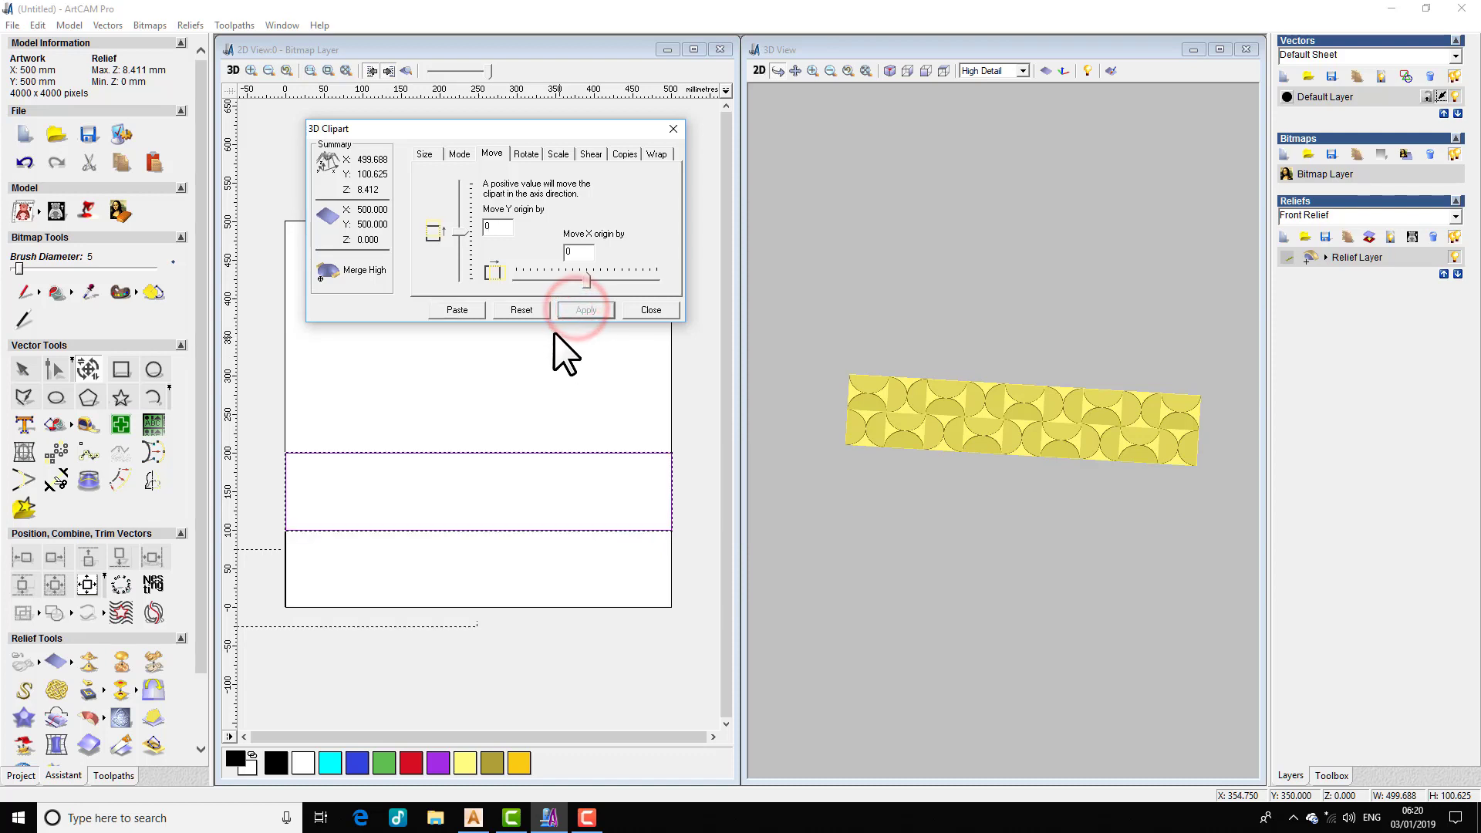
click(463, 310)
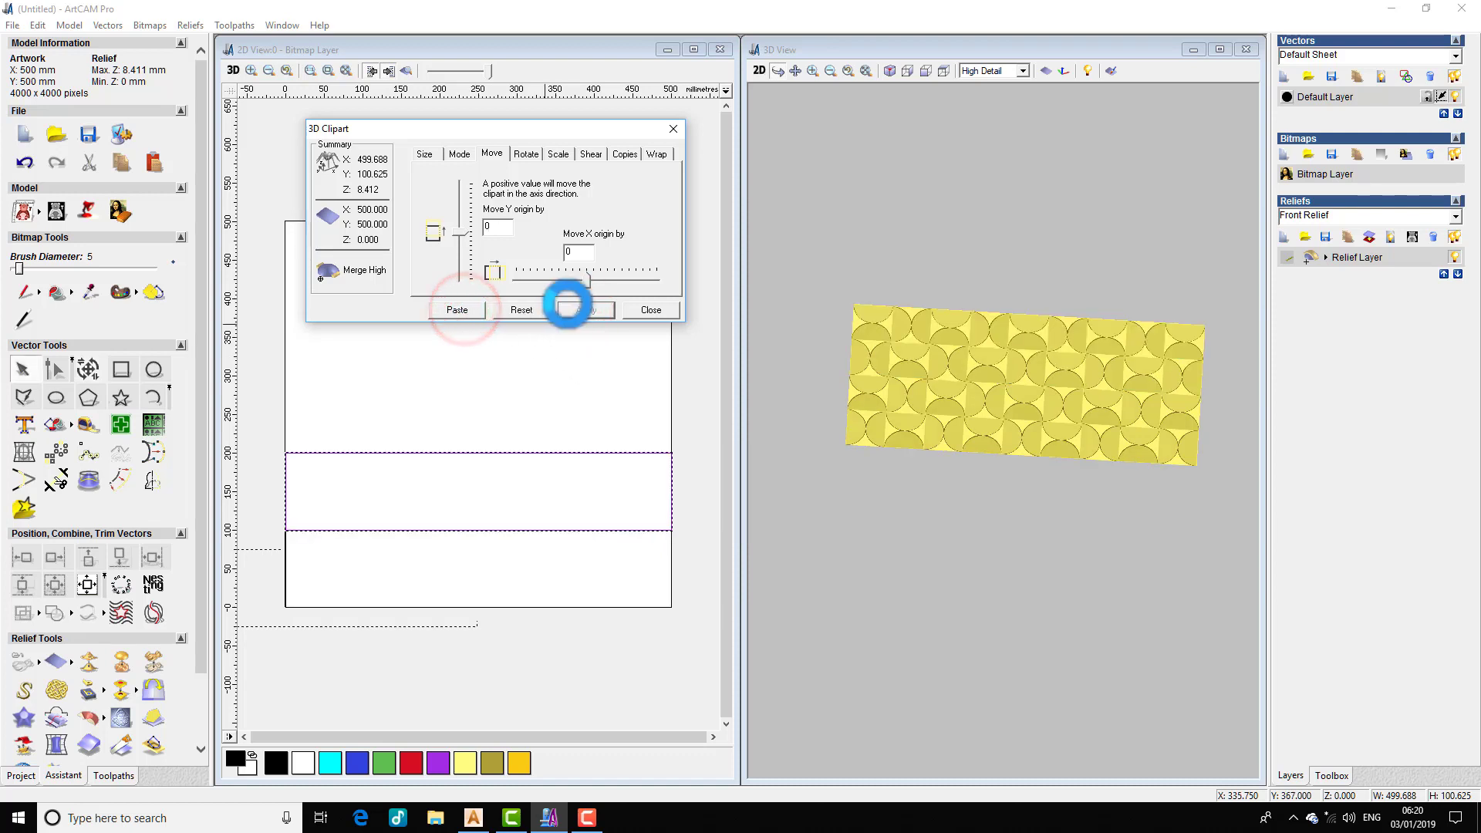
- Move the strip clipart a further 100 mm in Y and paste it as the third band
click(505, 224)
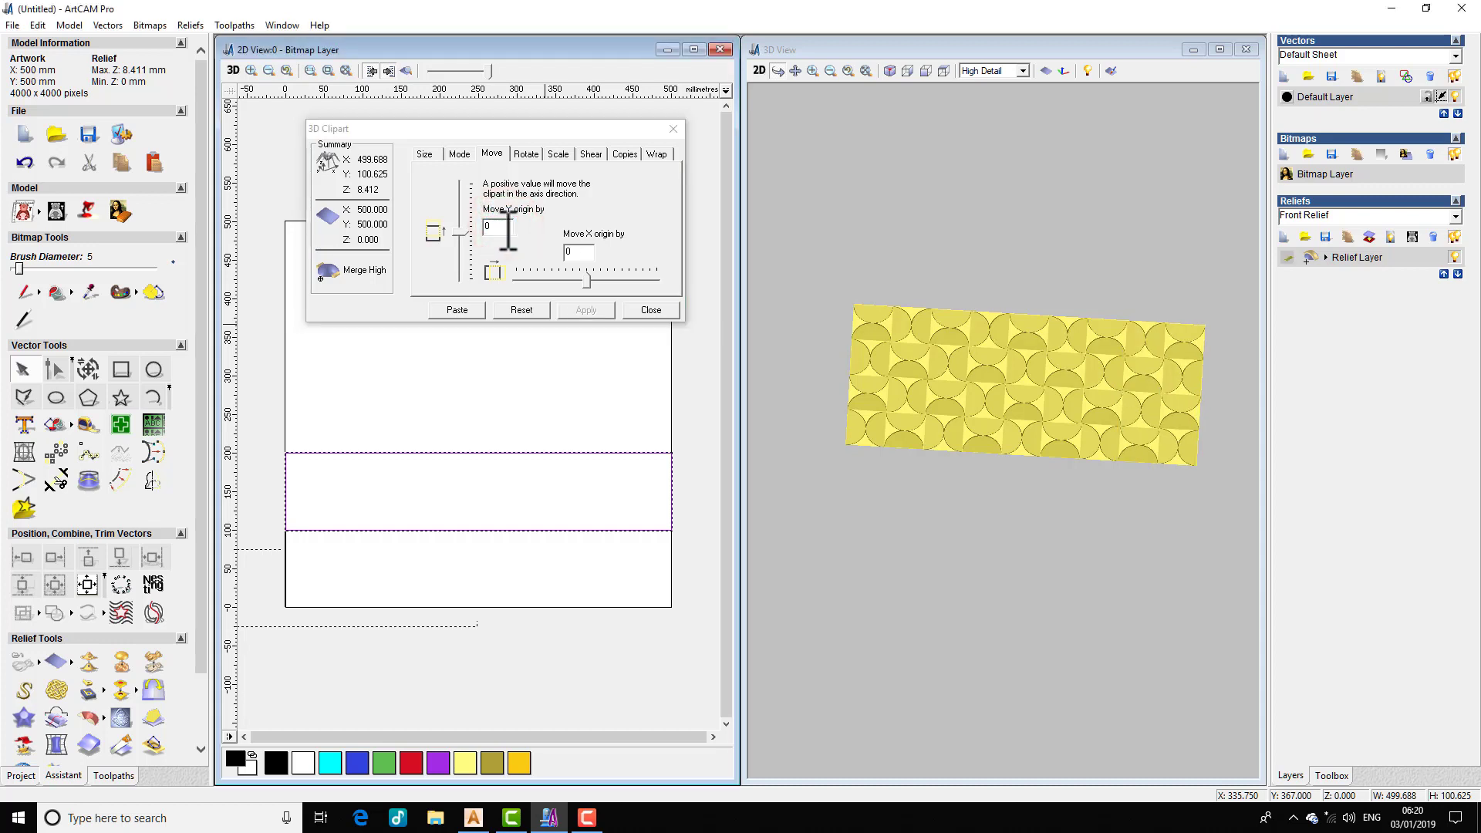
click(500, 226)
text(100)
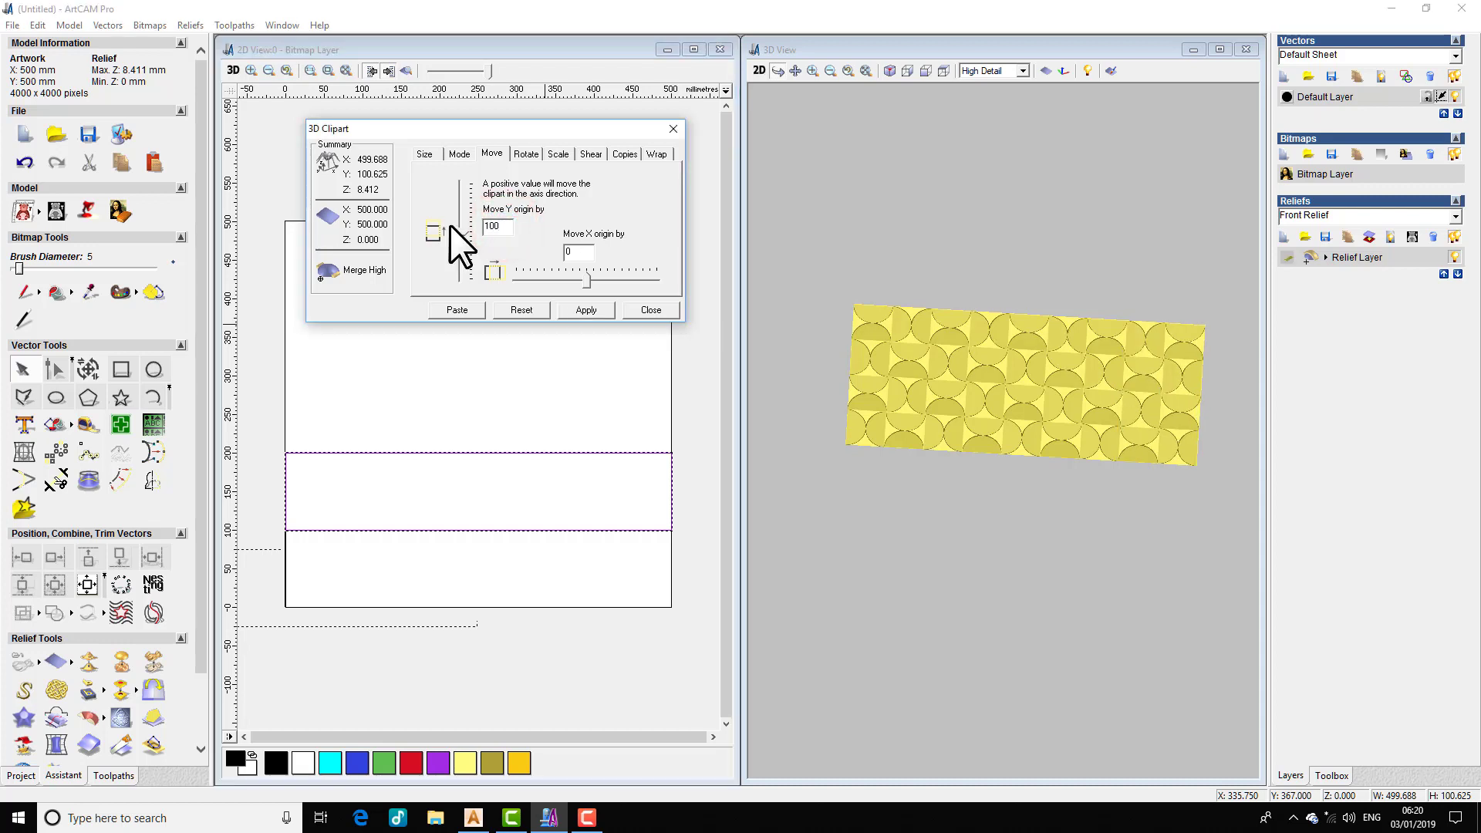
click(584, 308)
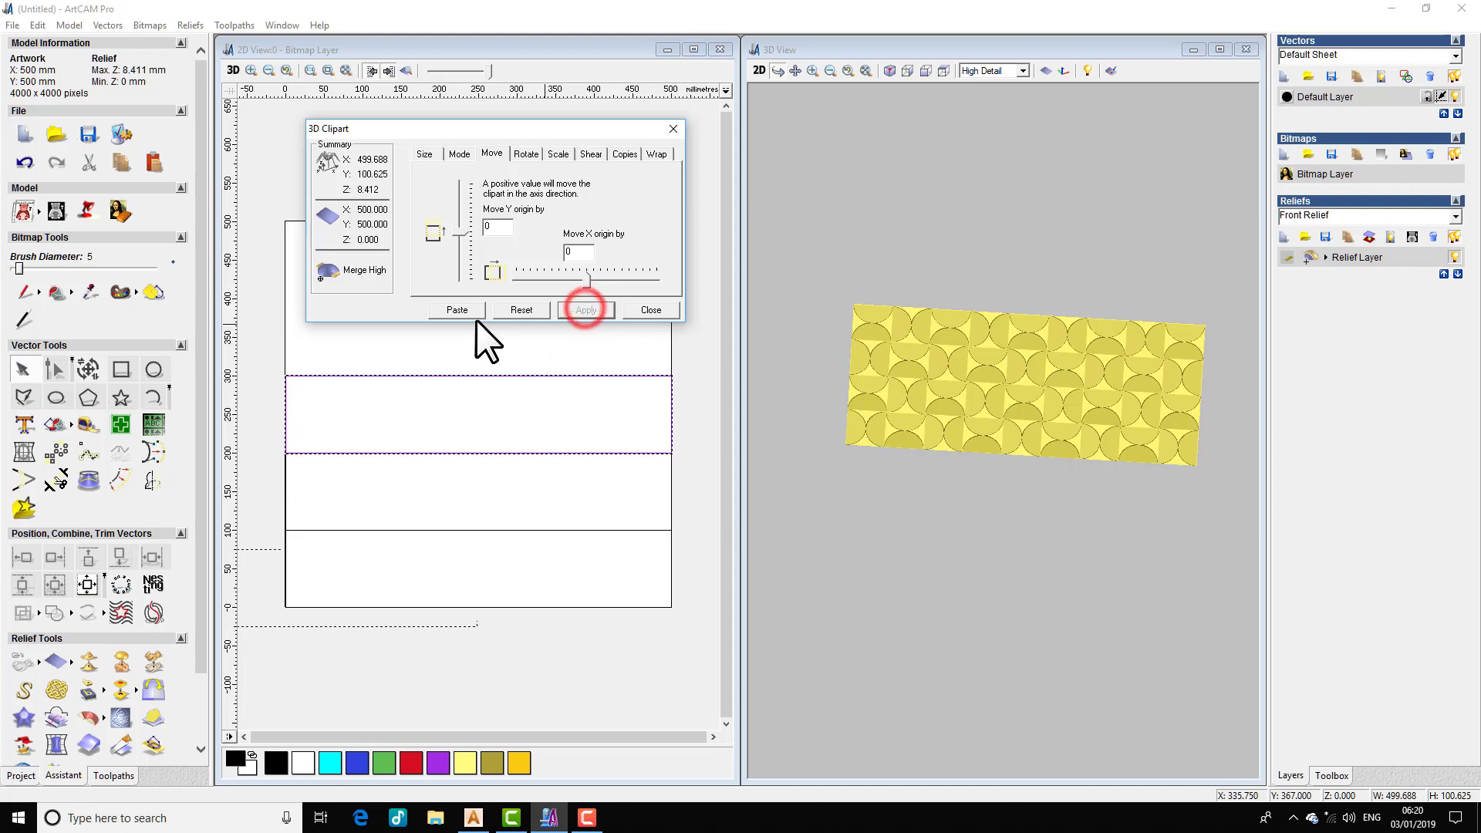
click(464, 309)
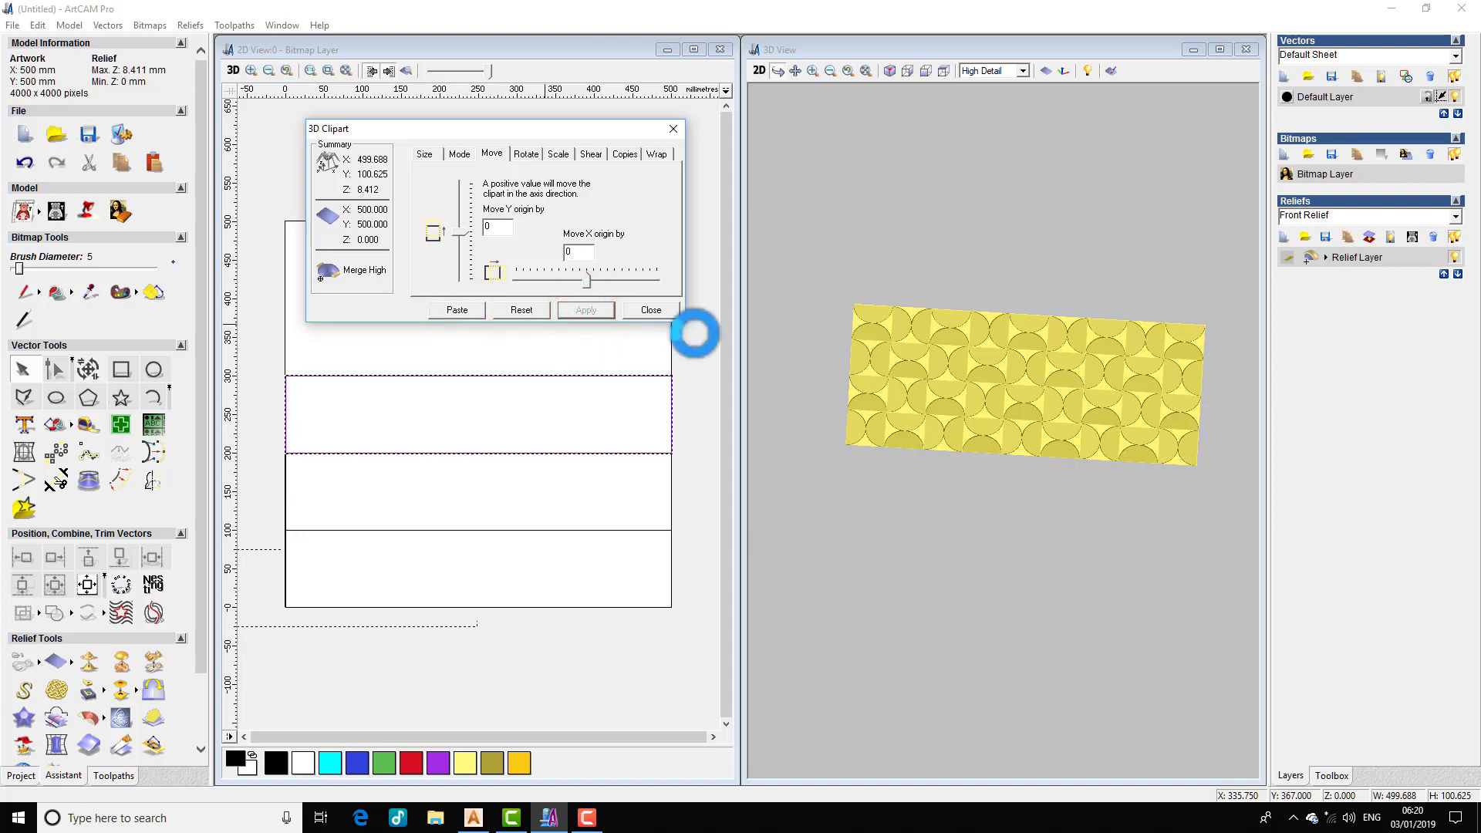
- Move the strip clipart 100 mm in Y to the model's uppermost band, paste it and finish the clipart placement
drag(1086, 239, 1005, 397)
scroll(1011, 395, up, 3)
click(945, 70)
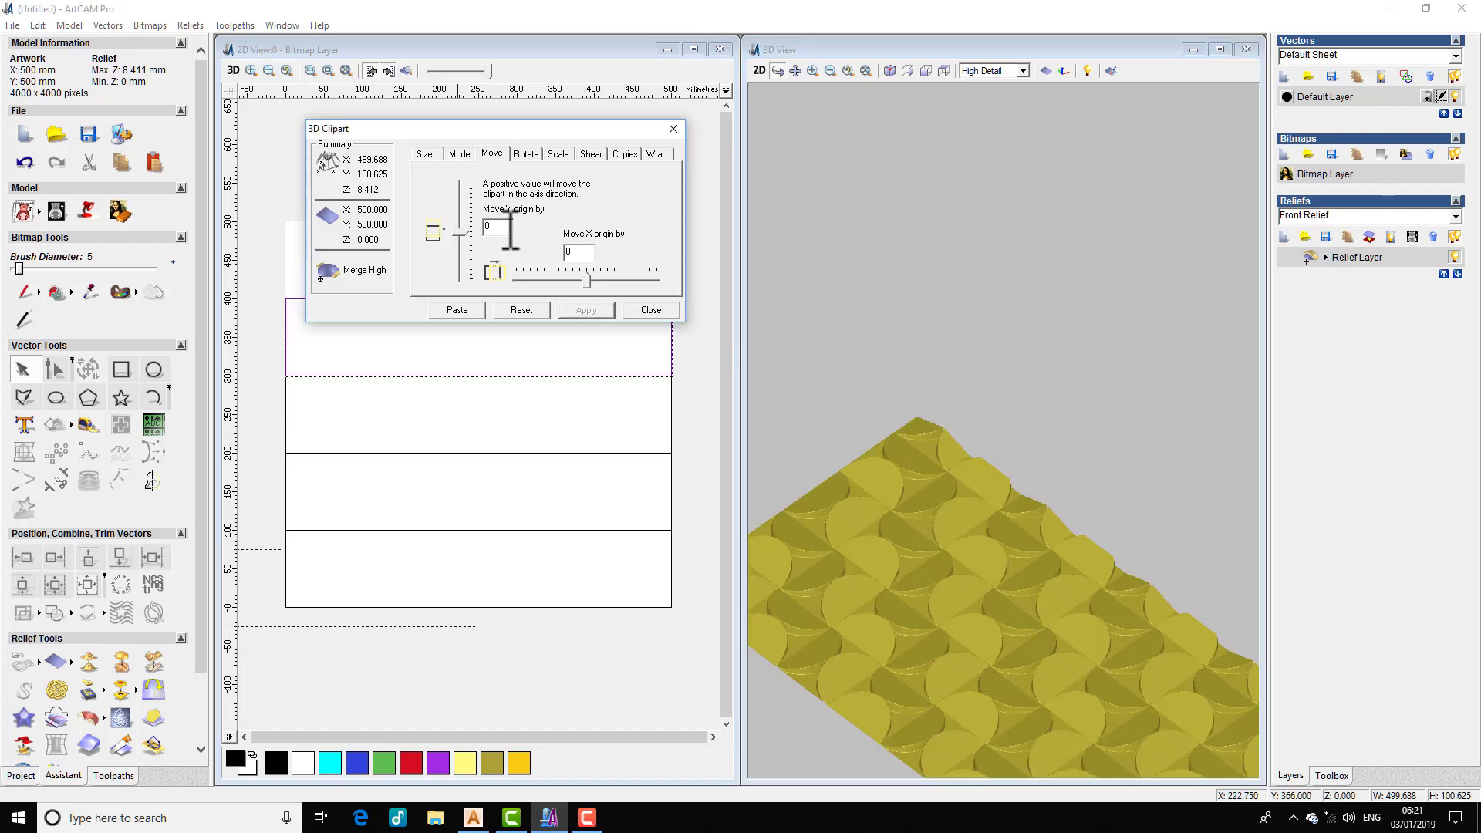
double_click(498, 226)
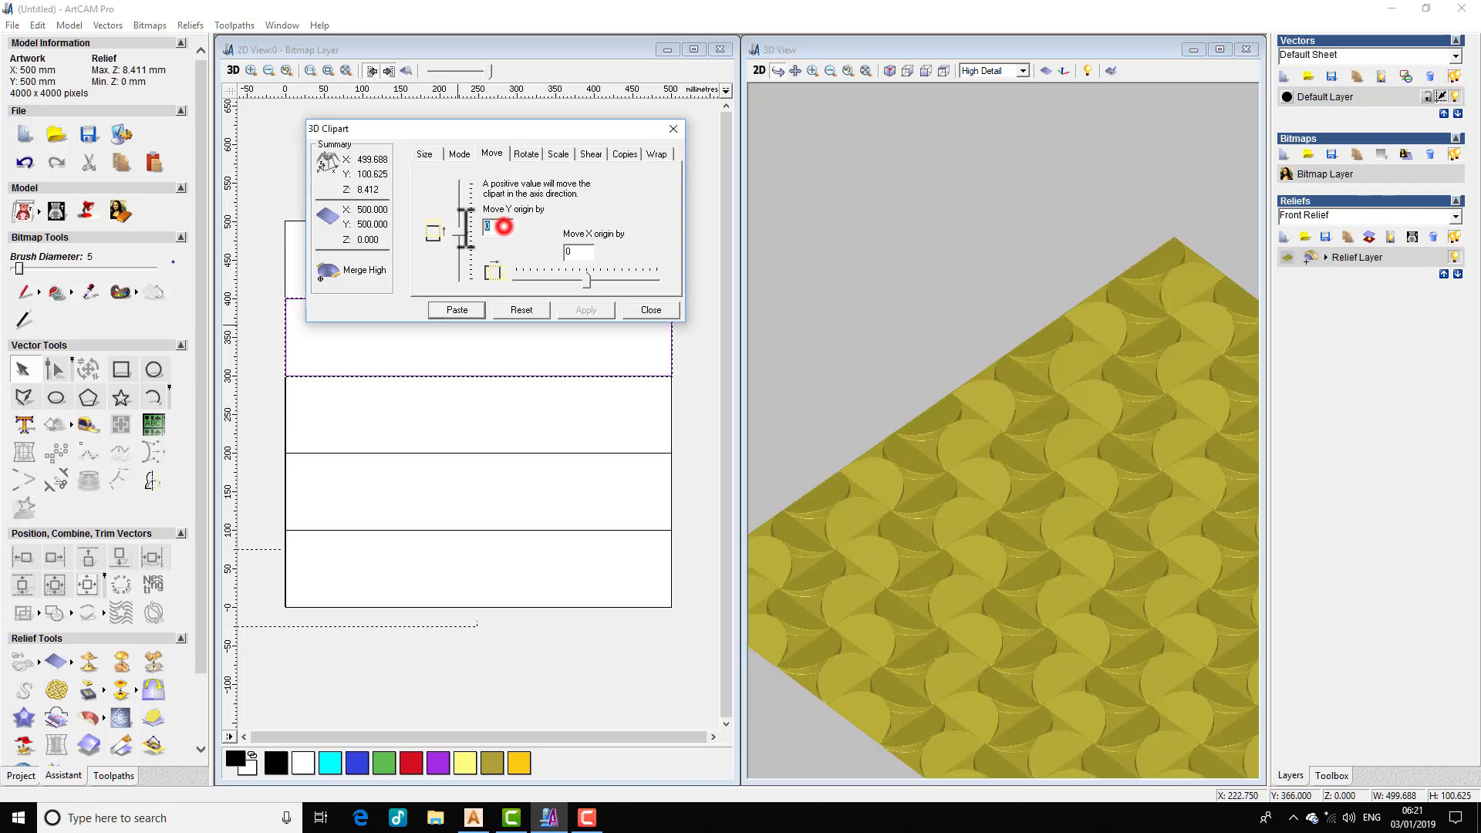
text(100)
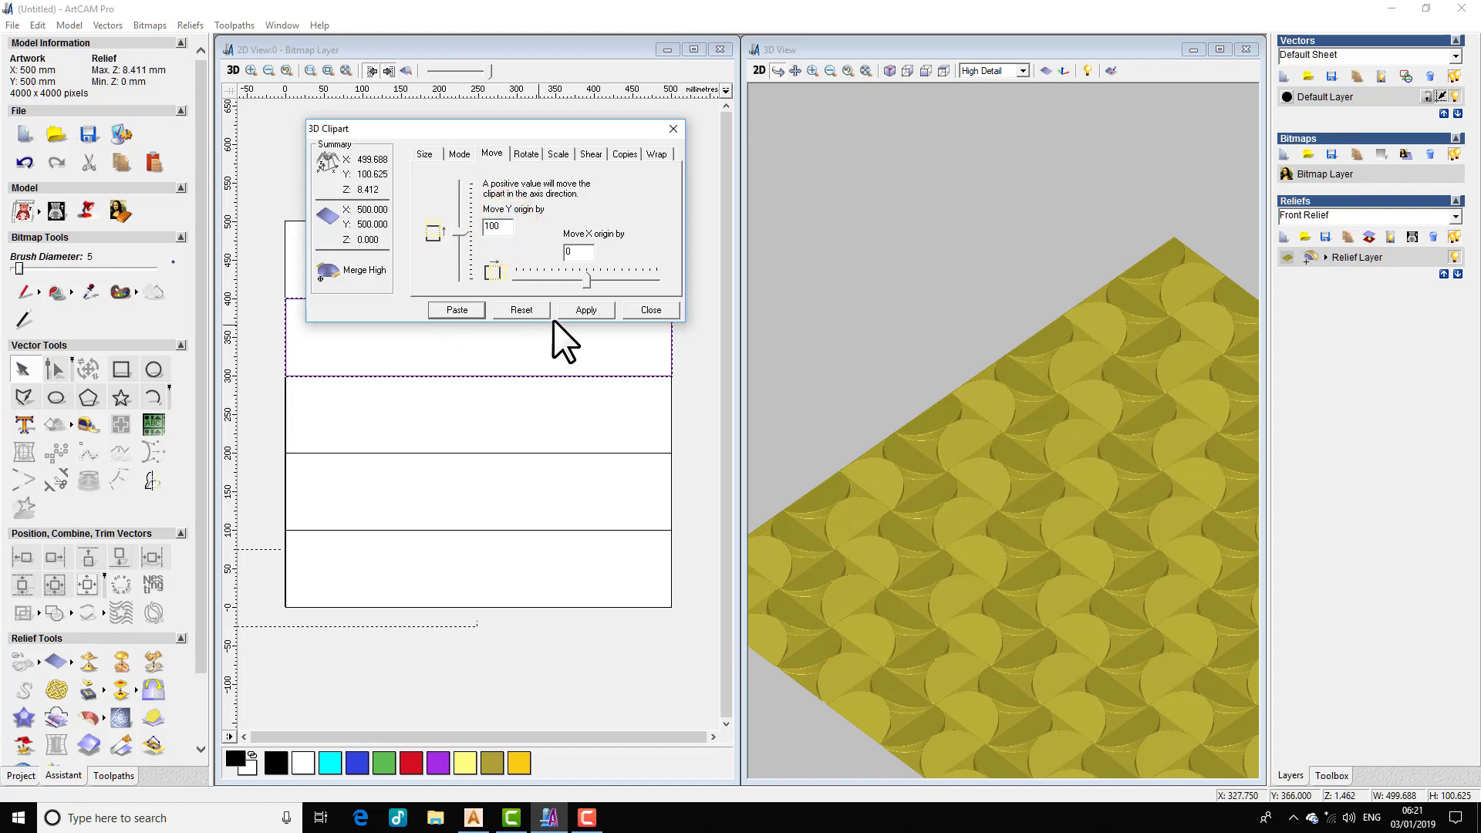
click(583, 310)
click(455, 310)
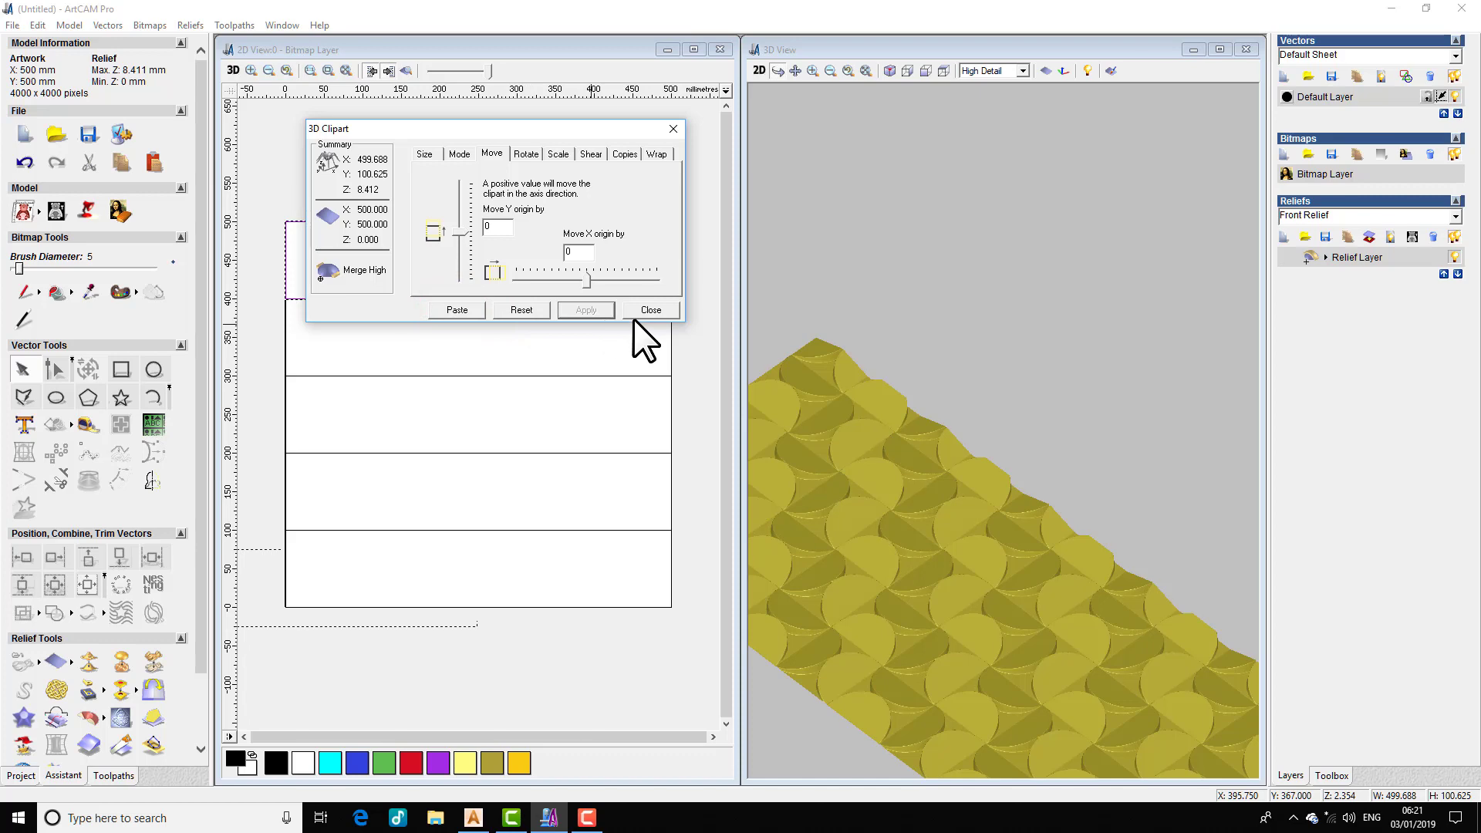
click(653, 312)
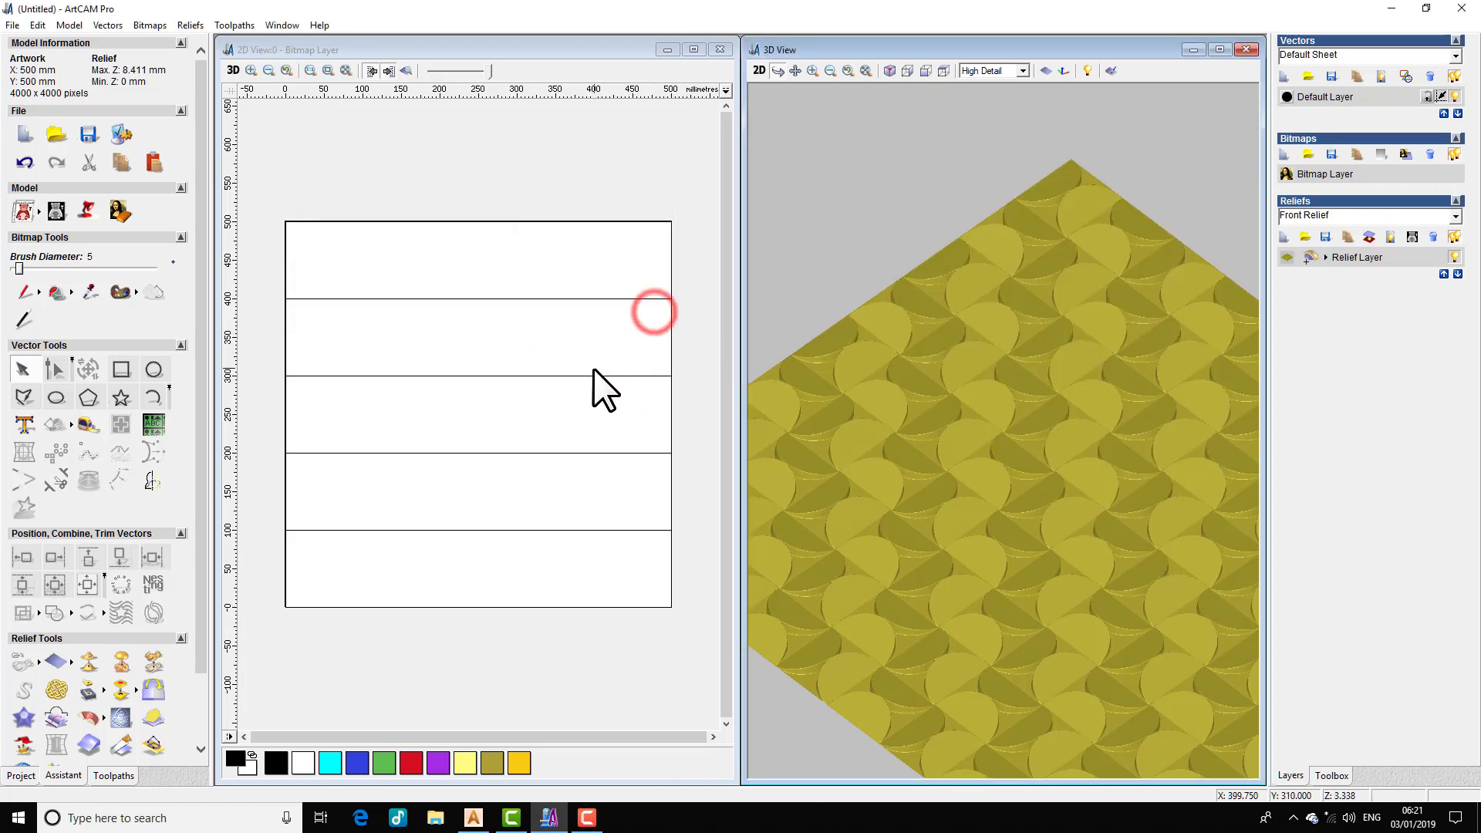
- Maximize the 3D view and examine the full relief pattern up close and from different angles
scroll(833, 298, up, 3)
middle_drag(833, 298, 1192, 133)
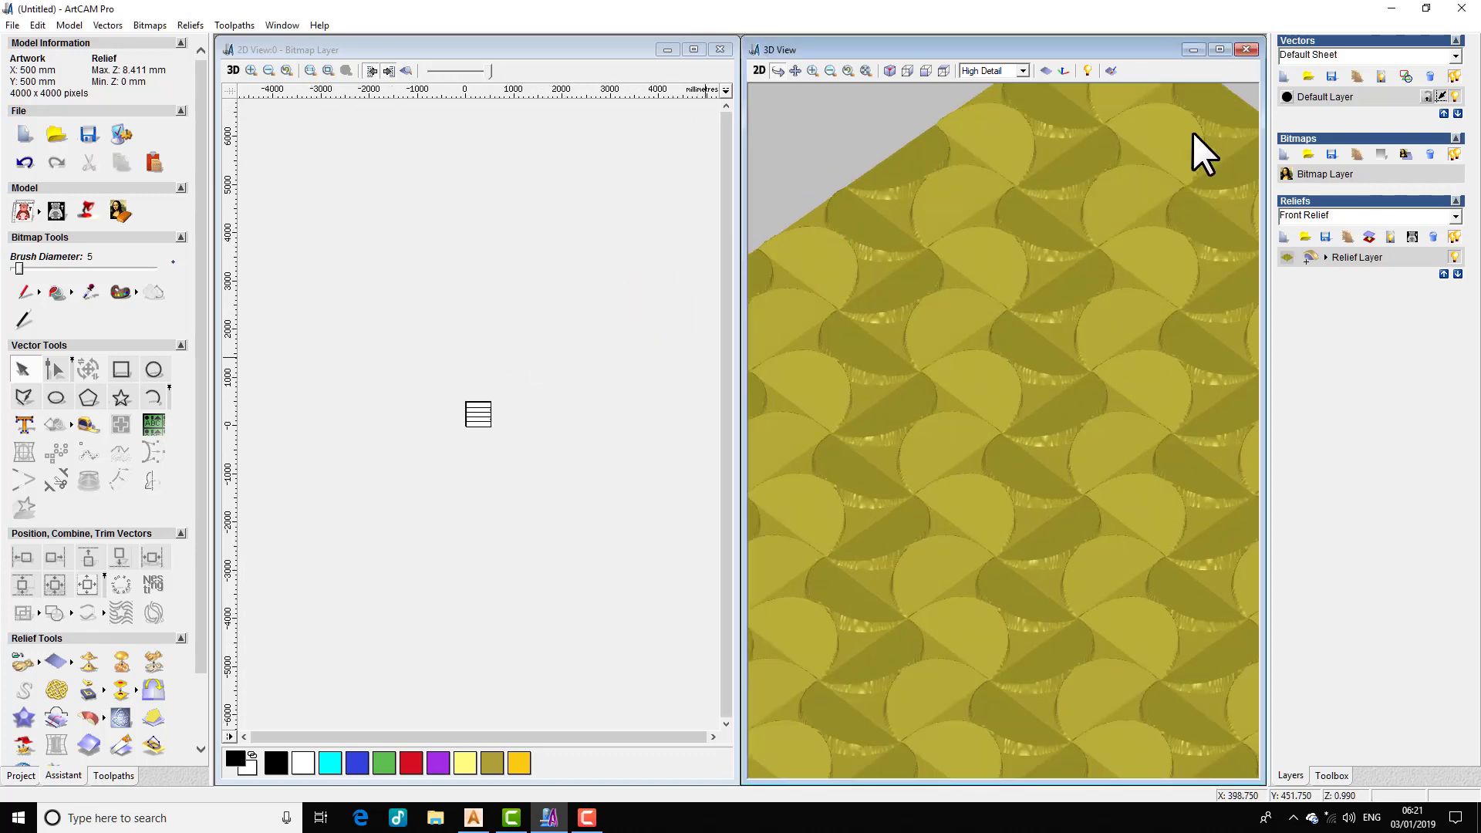
click(1218, 50)
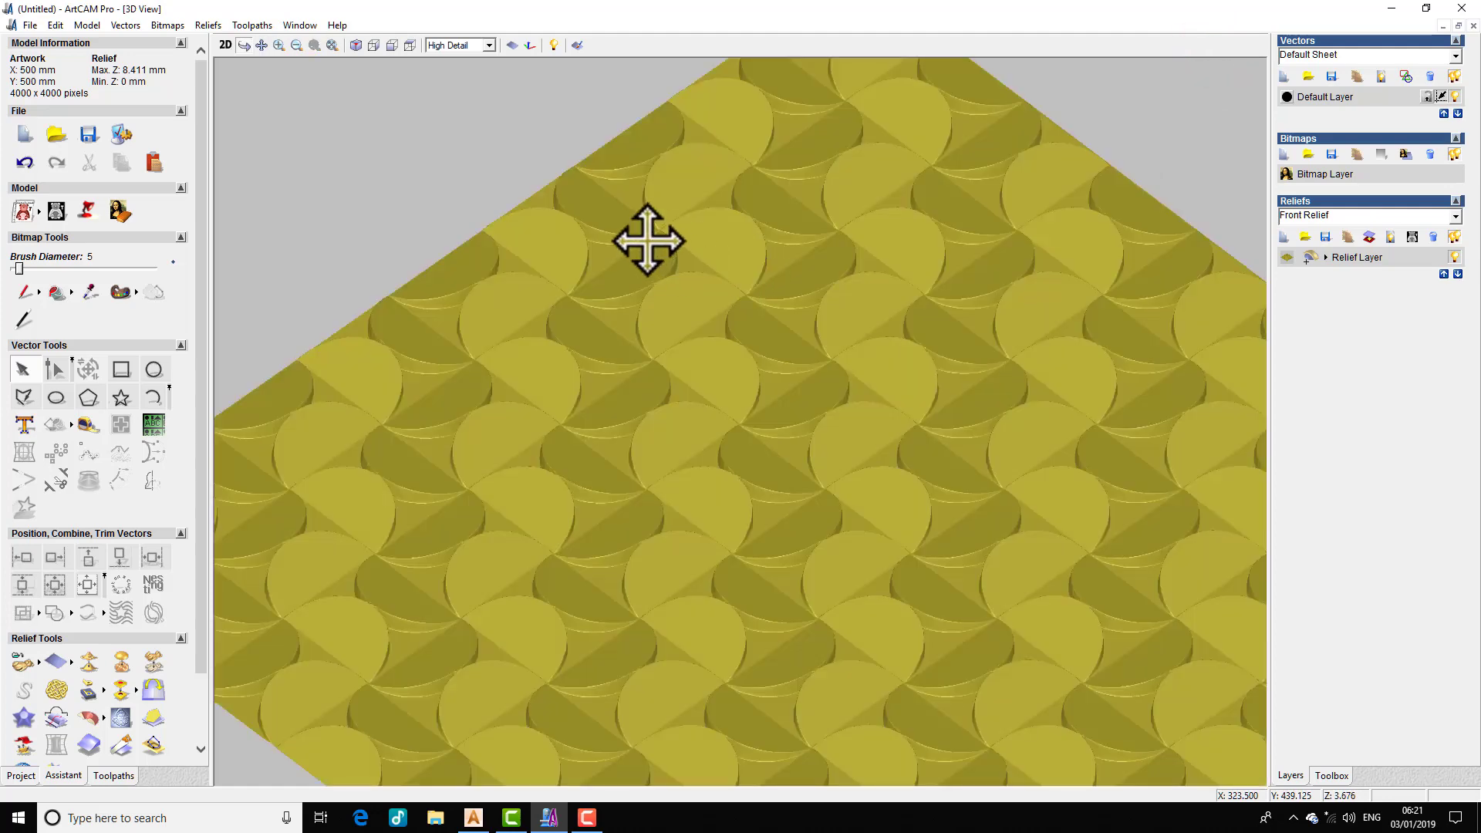
scroll(919, 430, down, 3)
scroll(885, 423, up, 2)
scroll(820, 390, down, 2)
scroll(819, 393, up, 3)
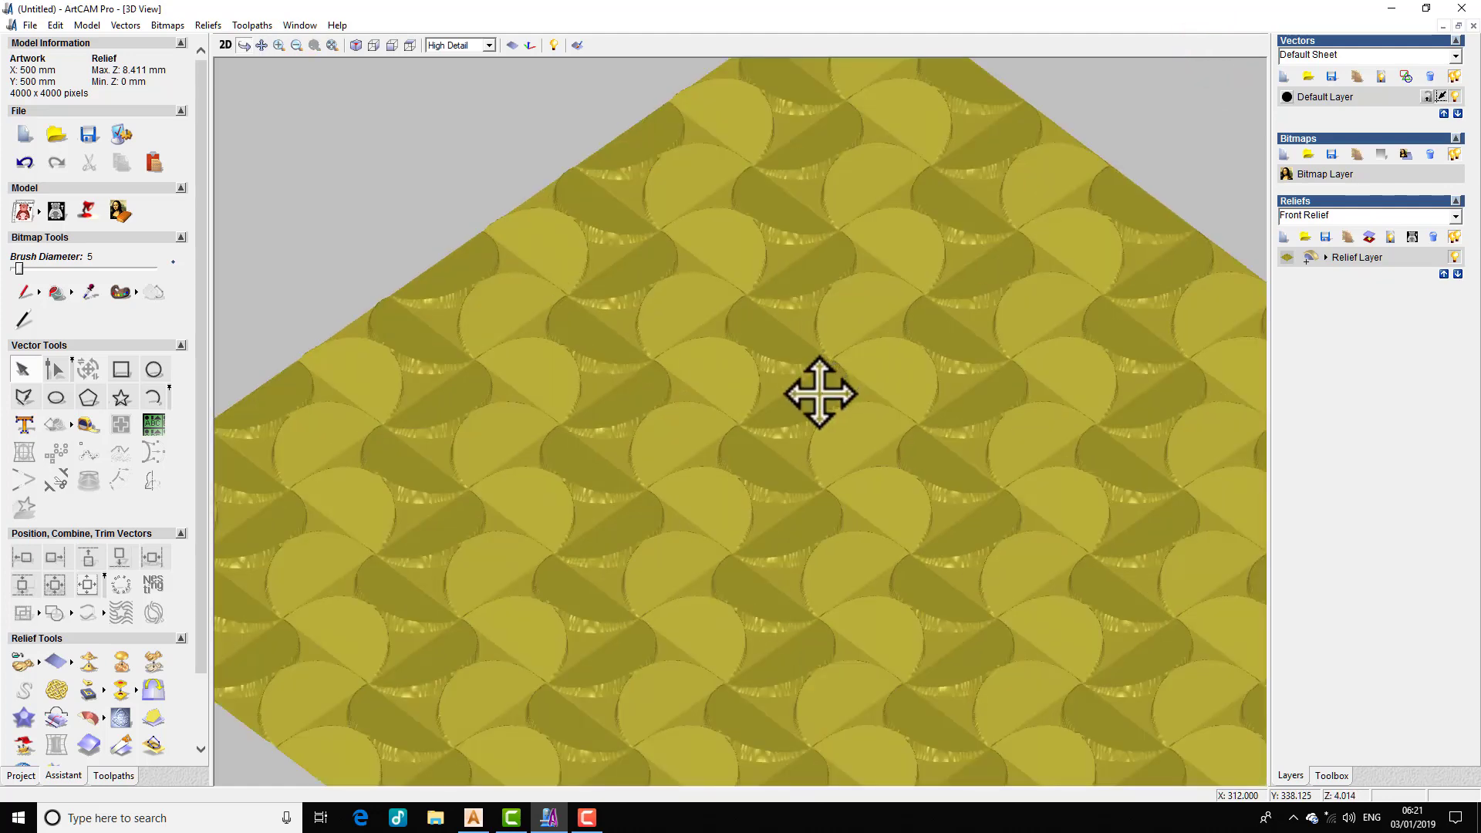
right_drag(820, 392, 733, 285)
scroll(815, 357, up, 1)
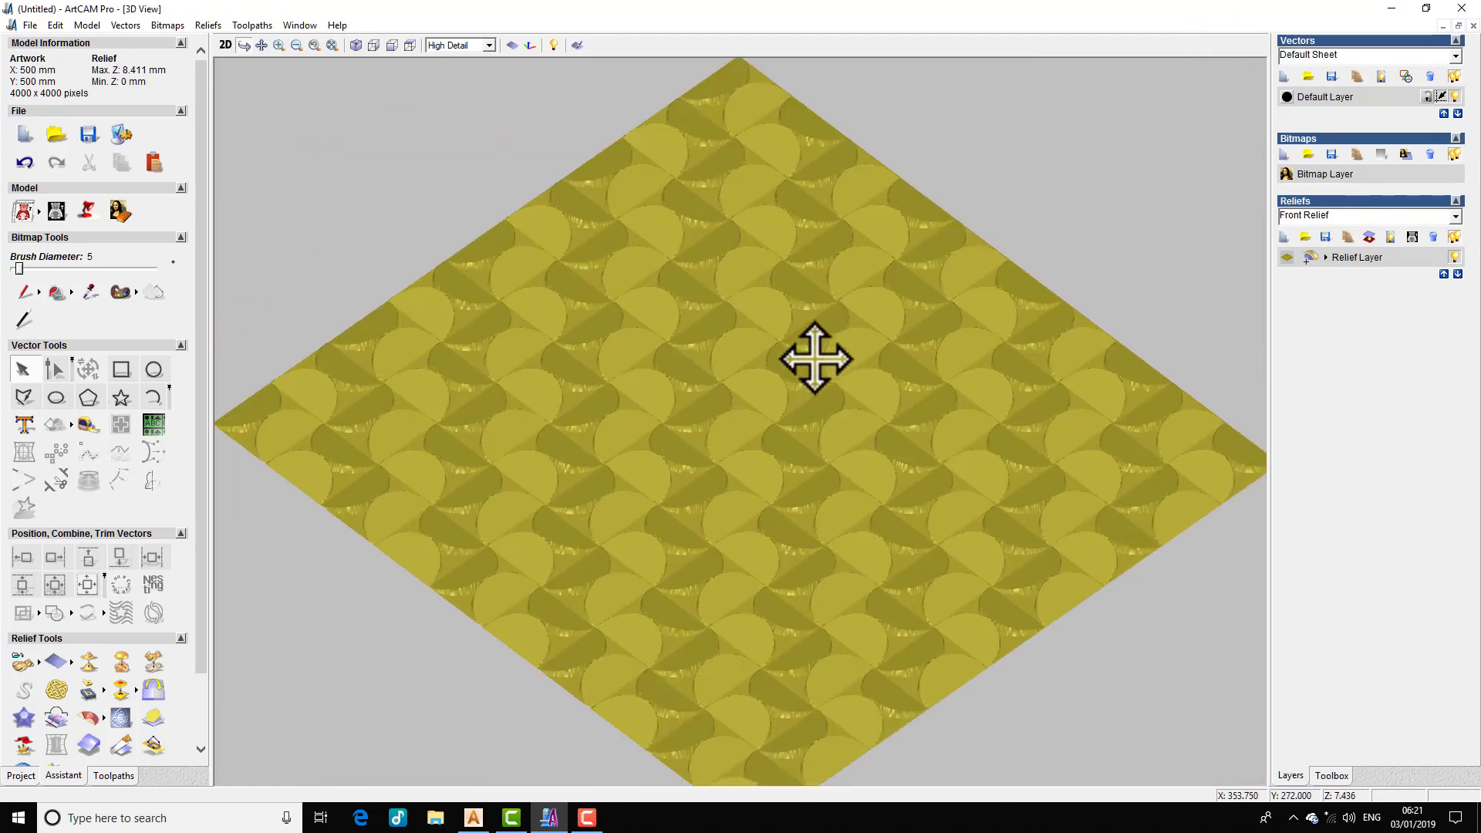
mouse_move(621, 349)
mouse_down()
mouse_move(678, 440)
mouse_move(760, 334)
mouse_up()
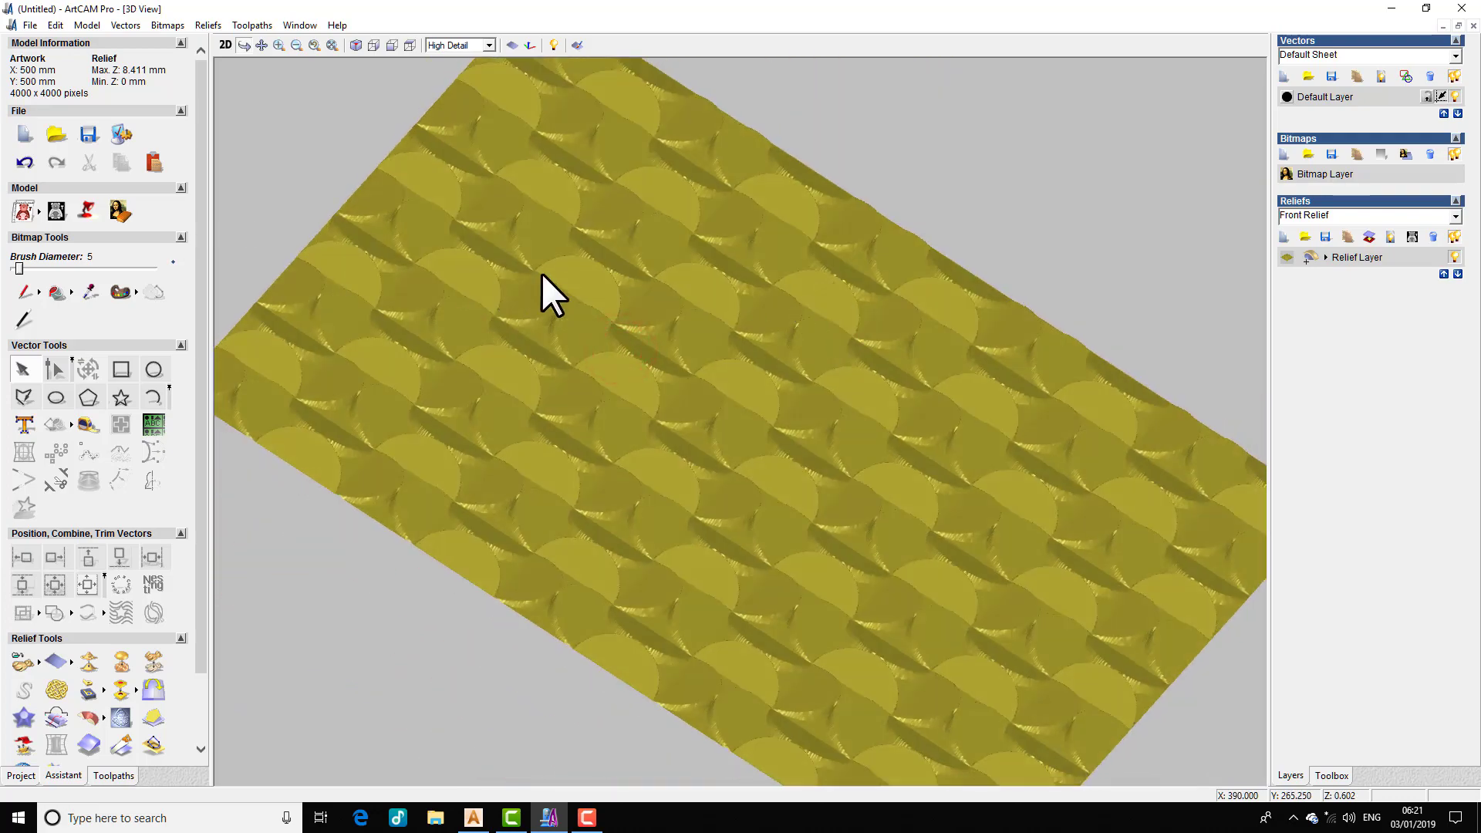
- Open the Lights and Material settings and shade the relief with the Light Oak (V) material
mouse_move(541, 274)
mouse_down()
mouse_move(497, 436)
mouse_move(539, 423)
mouse_up()
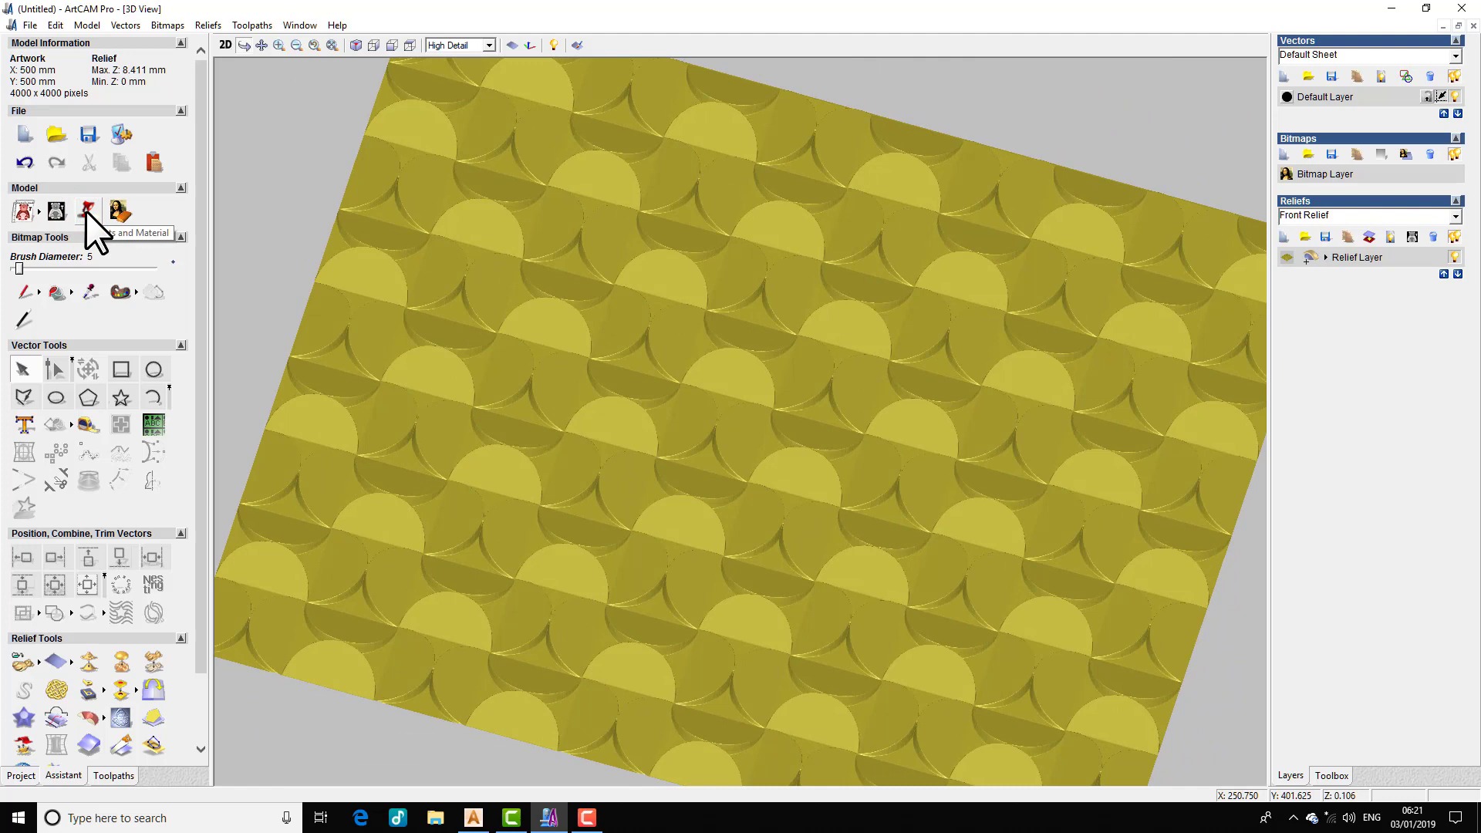
click(86, 210)
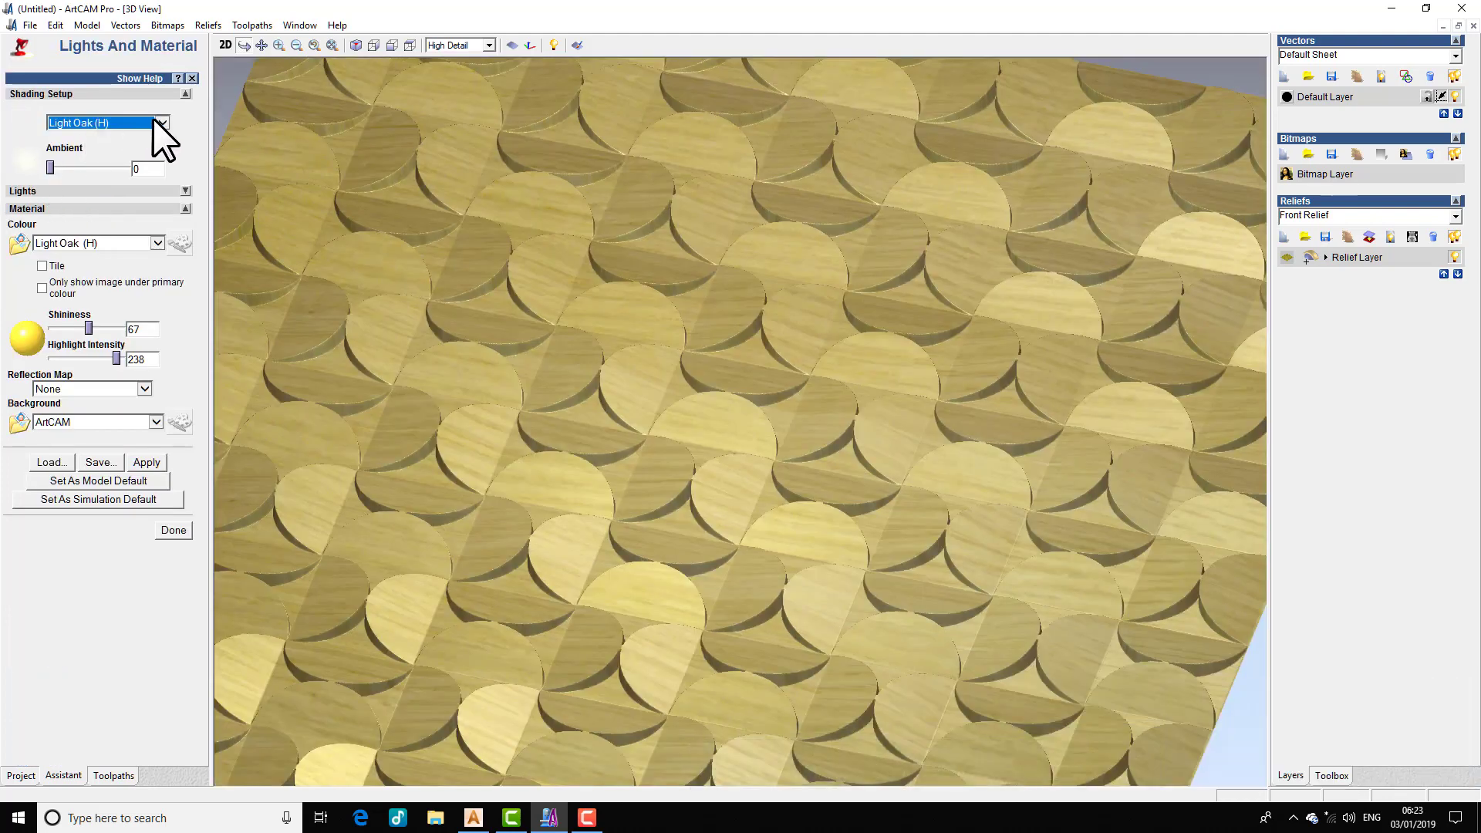
click(155, 122)
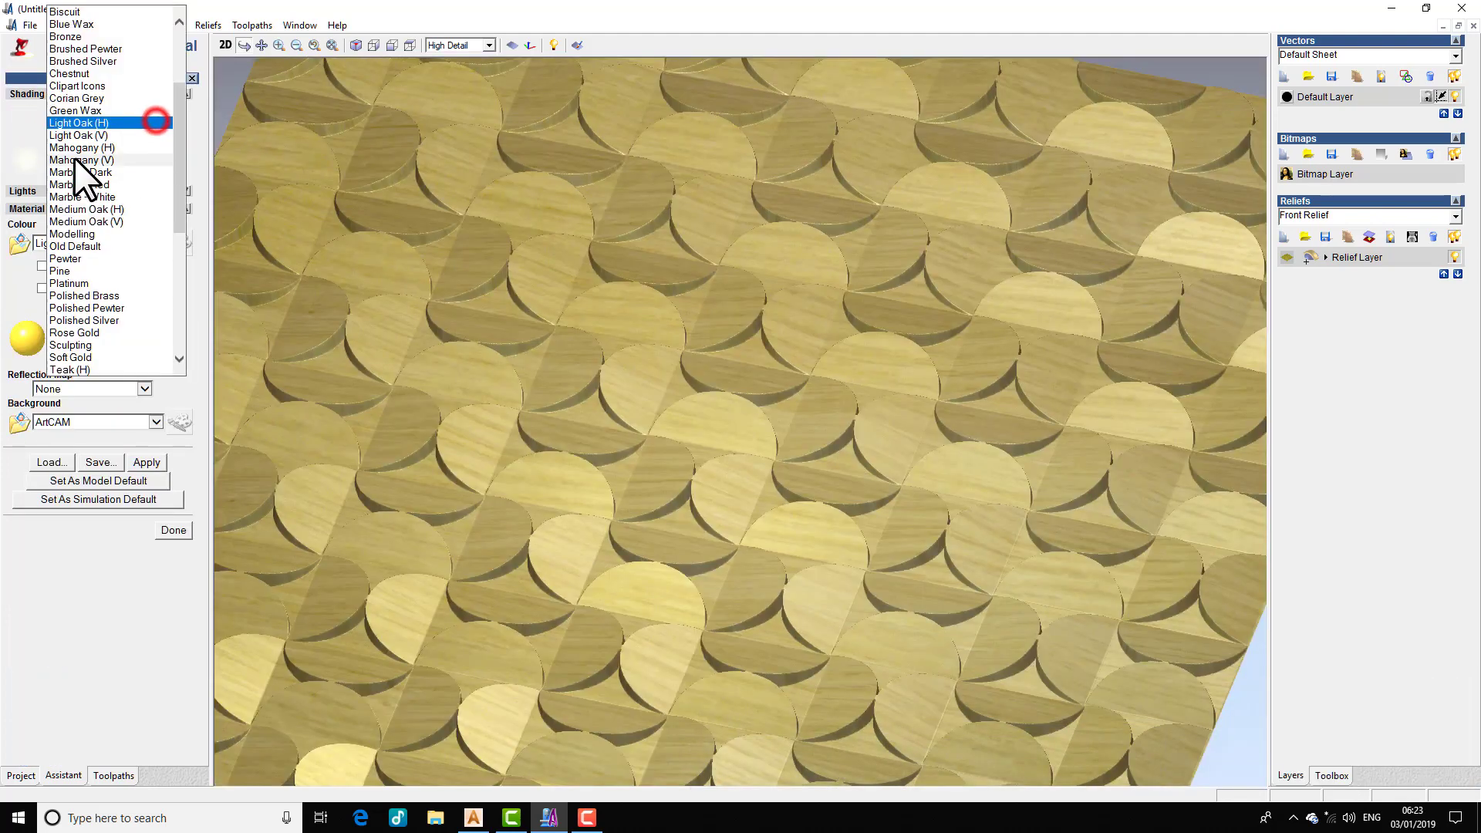
click(85, 140)
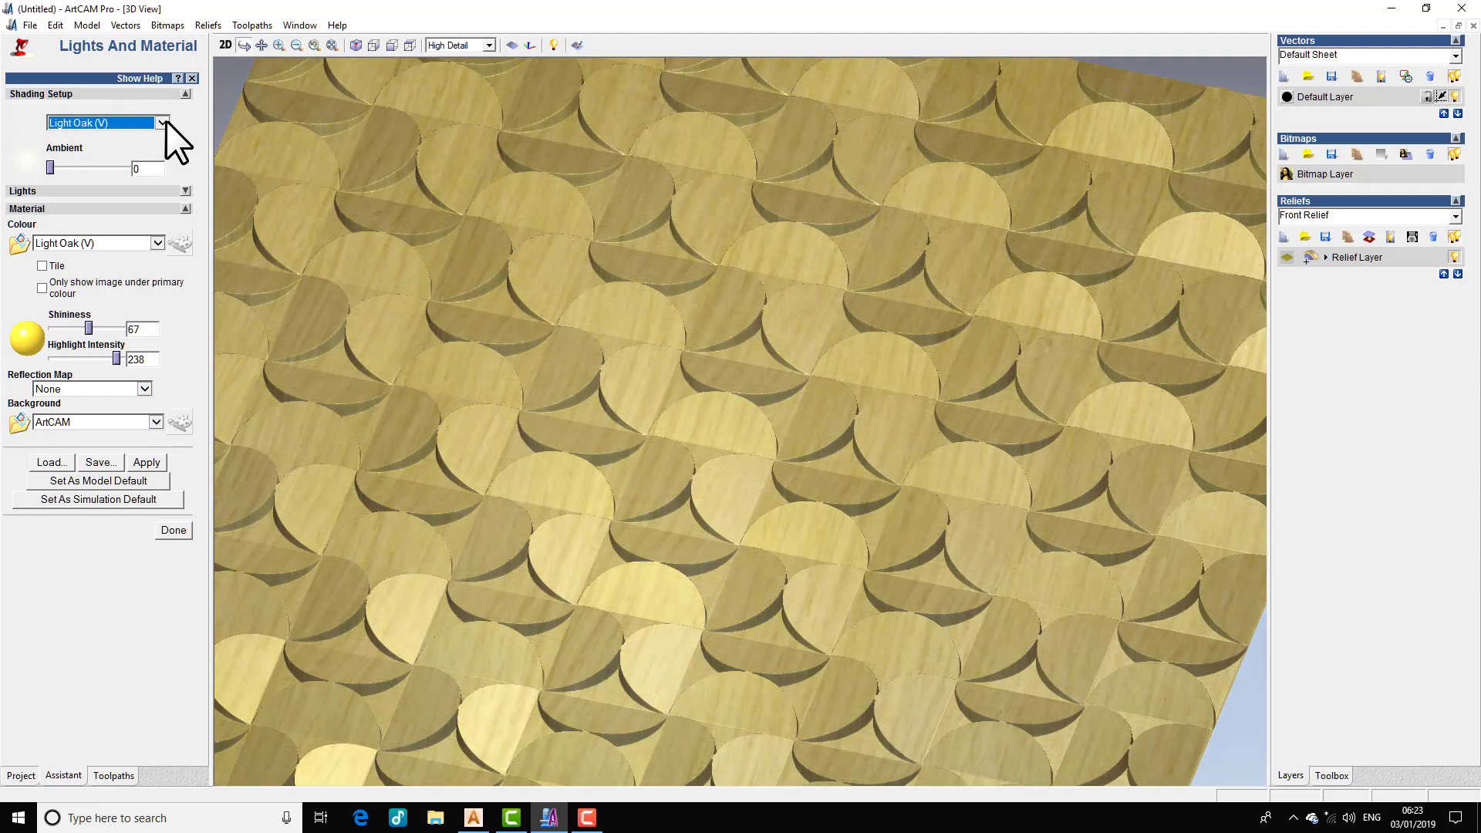
drag(793, 579, 592, 510)
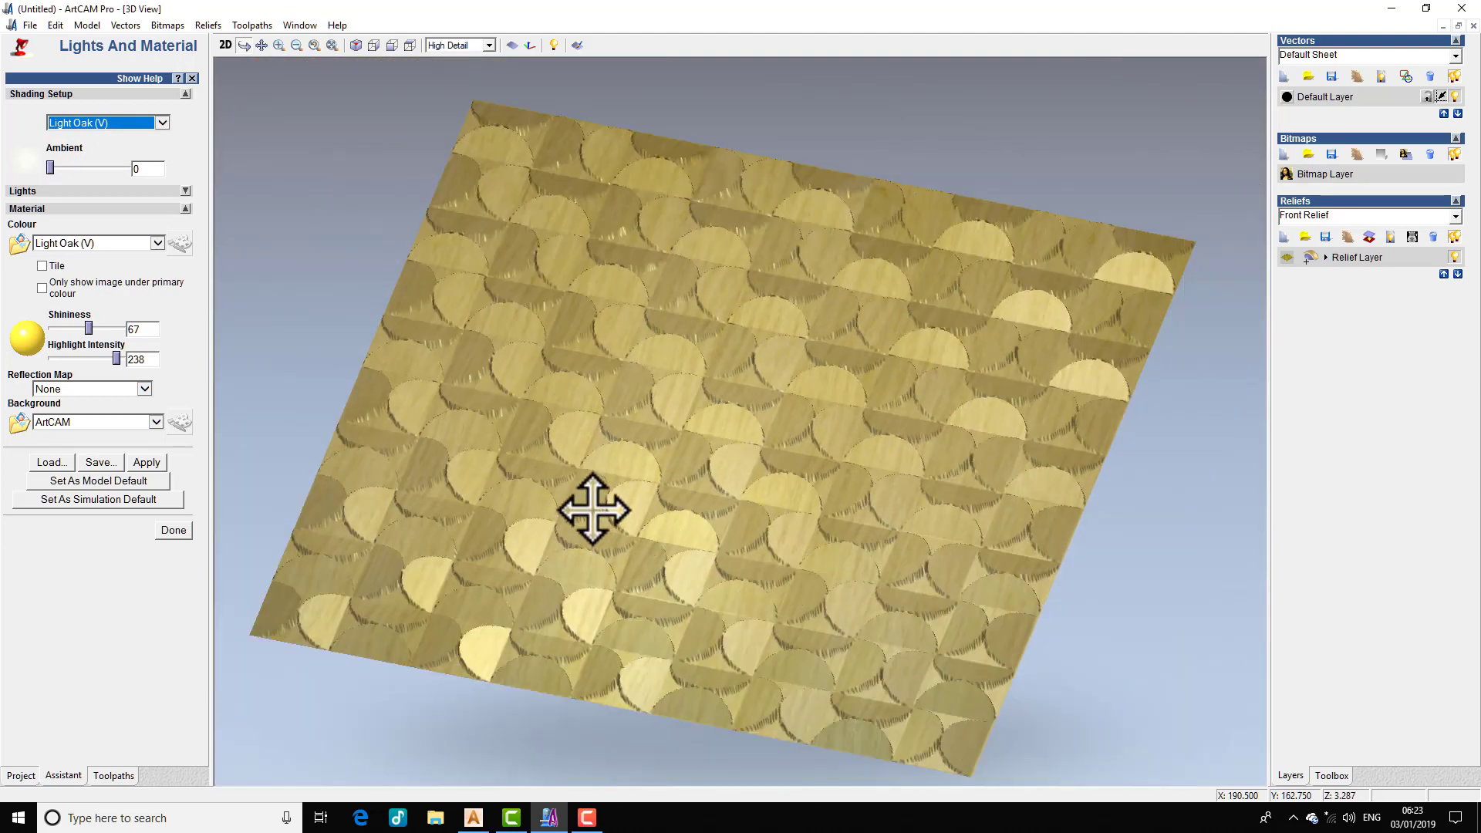
scroll(593, 509, up, 3)
scroll(625, 505, up, 2)
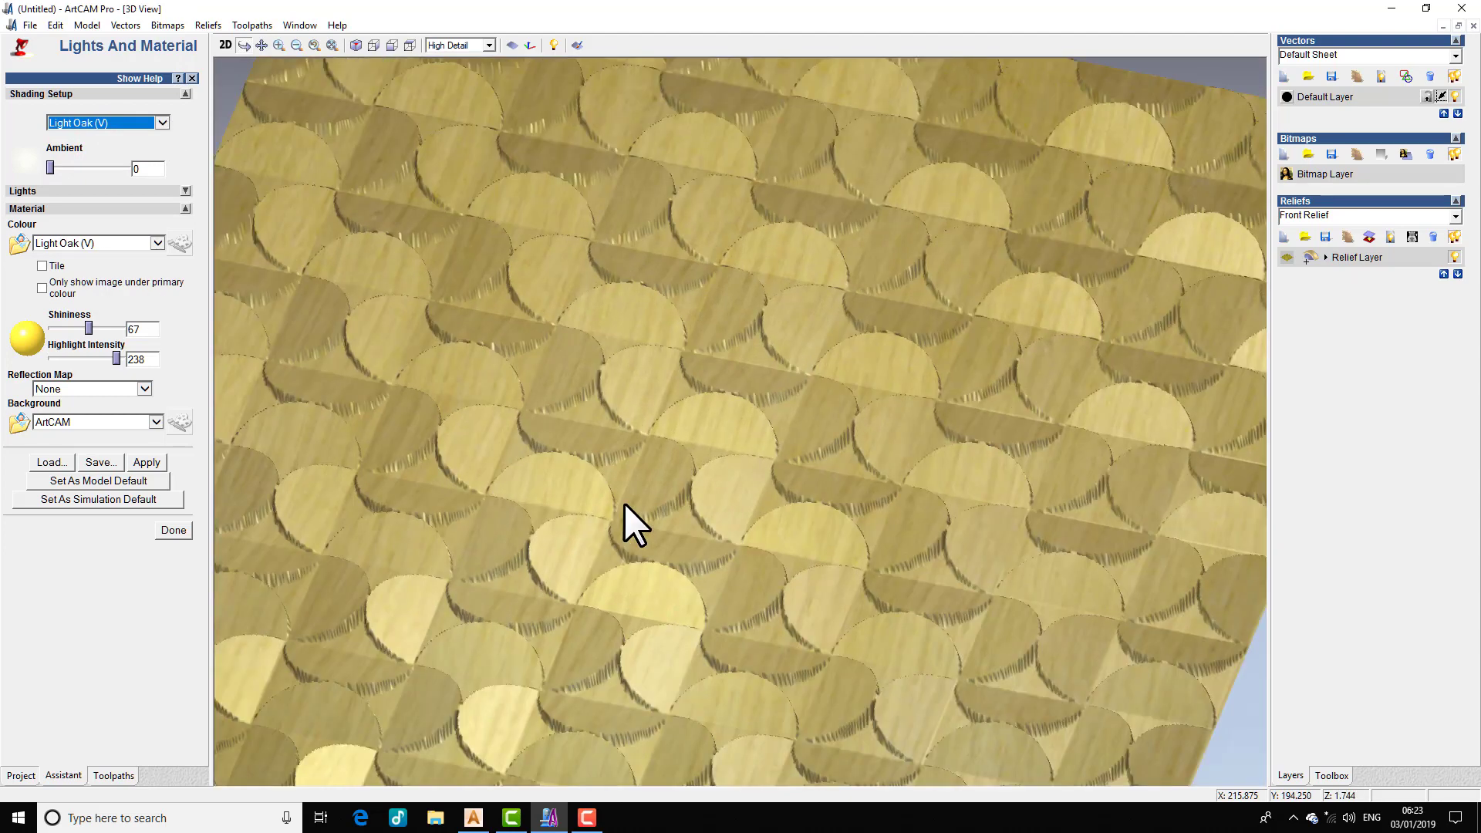
scroll(625, 506, down, 2)
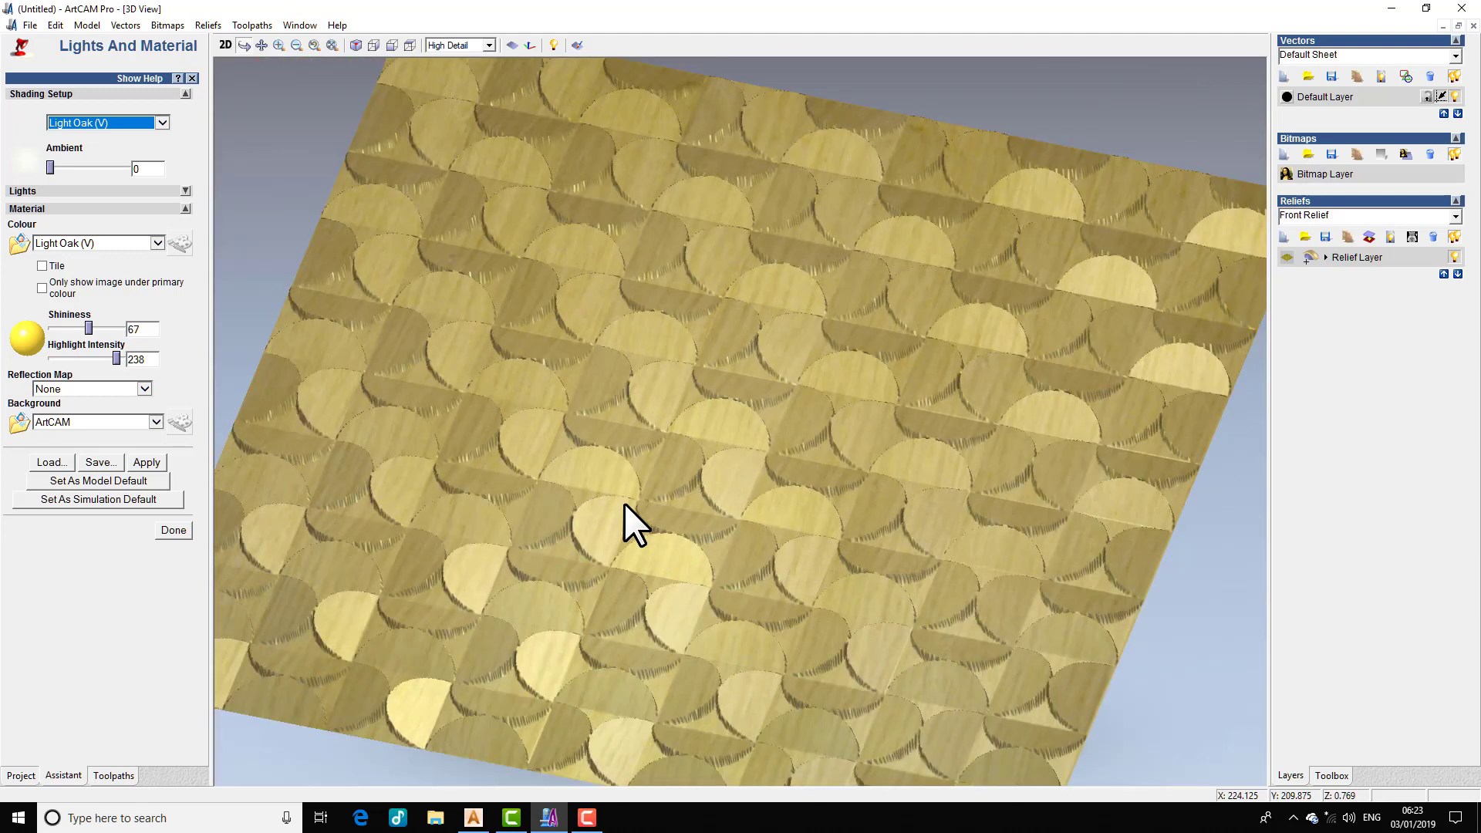